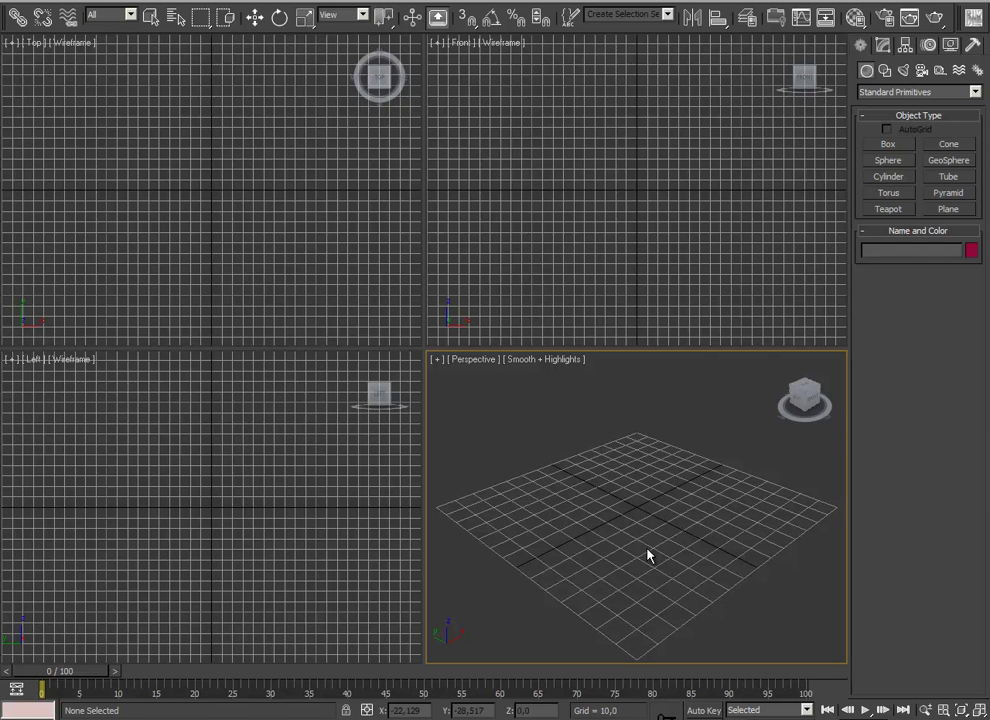
- Create a plane about 35 by 38 units at the centre of the perspective grid and show it in wireframe
left_click(952, 212)
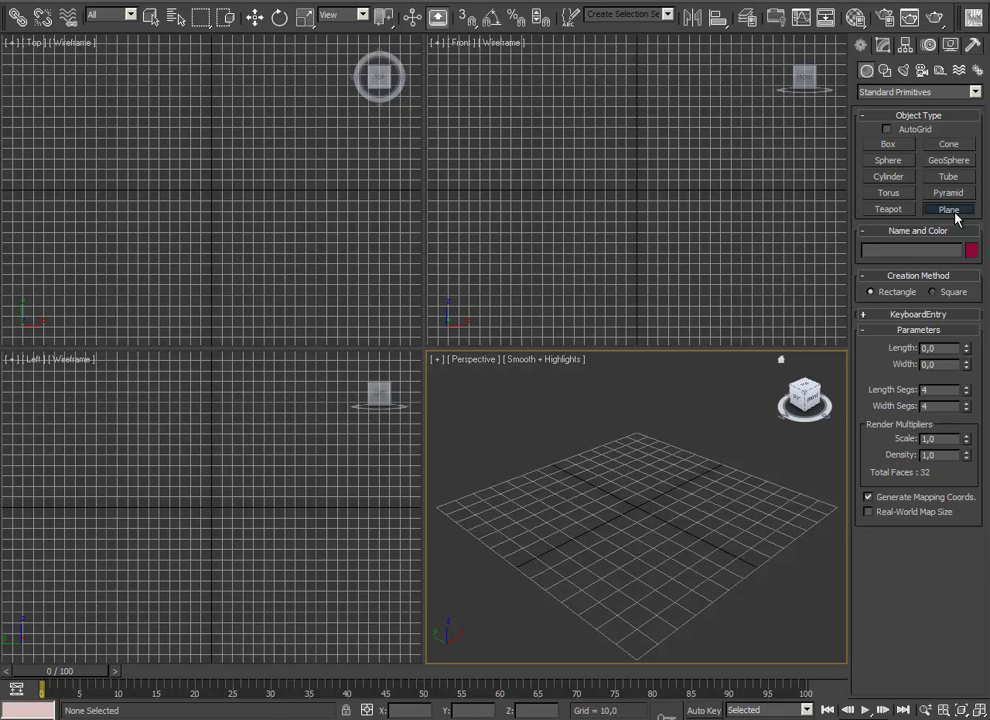
left_click_drag(641, 487, 638, 540)
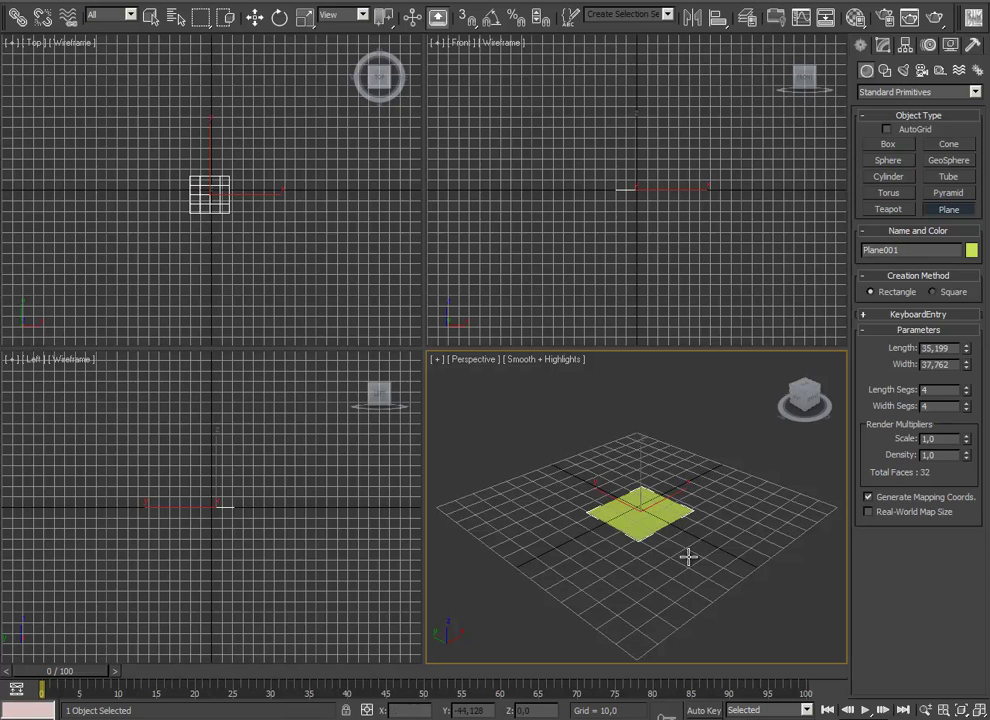
right_click(786, 488)
middle_click_drag(656, 545, 618, 526)
scroll(668, 565, "up", 2)
key("F3")
scroll(663, 590, "up", 4)
scroll(616, 528, "down", 3)
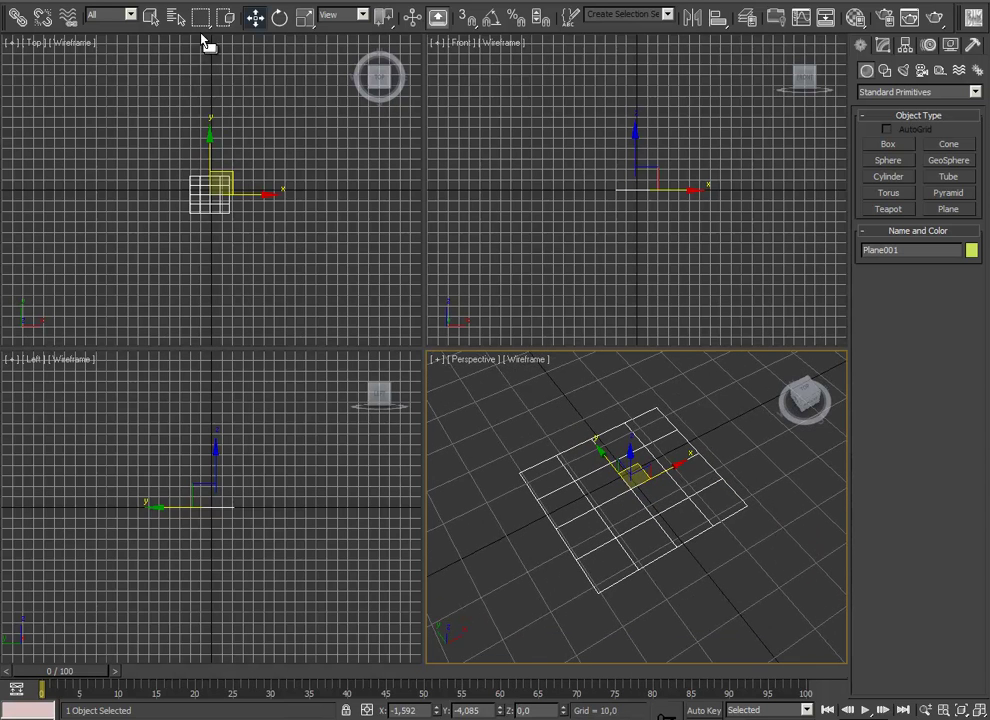
- Change the viewport layout to a single full-size viewport showing the Perspective view, angled toward the plane
left_click(156, 2)
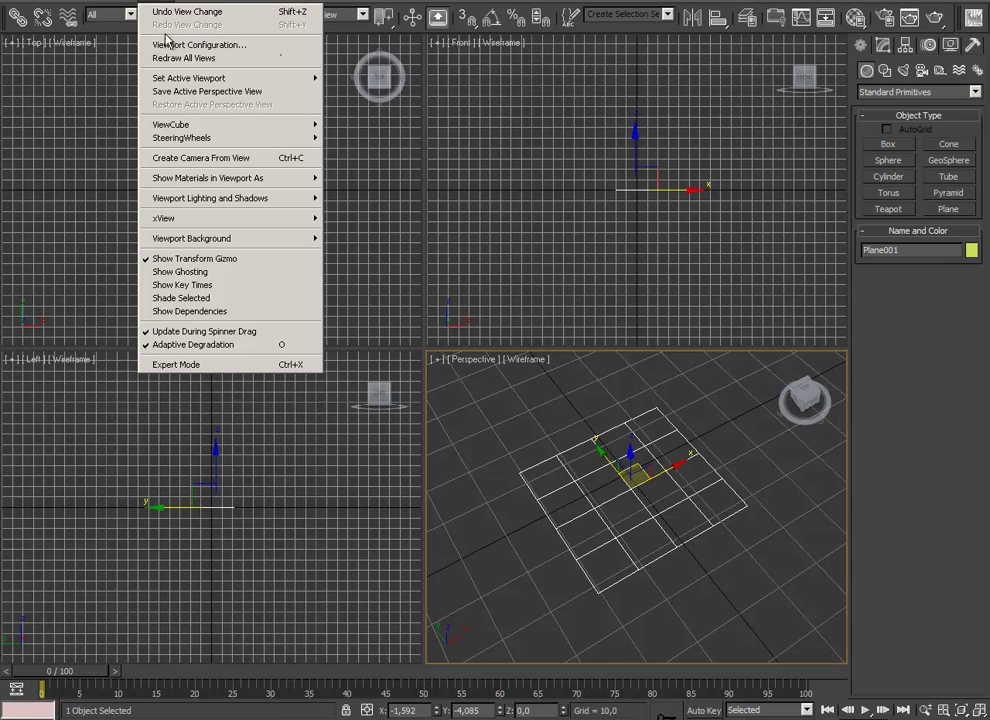
left_click(166, 45)
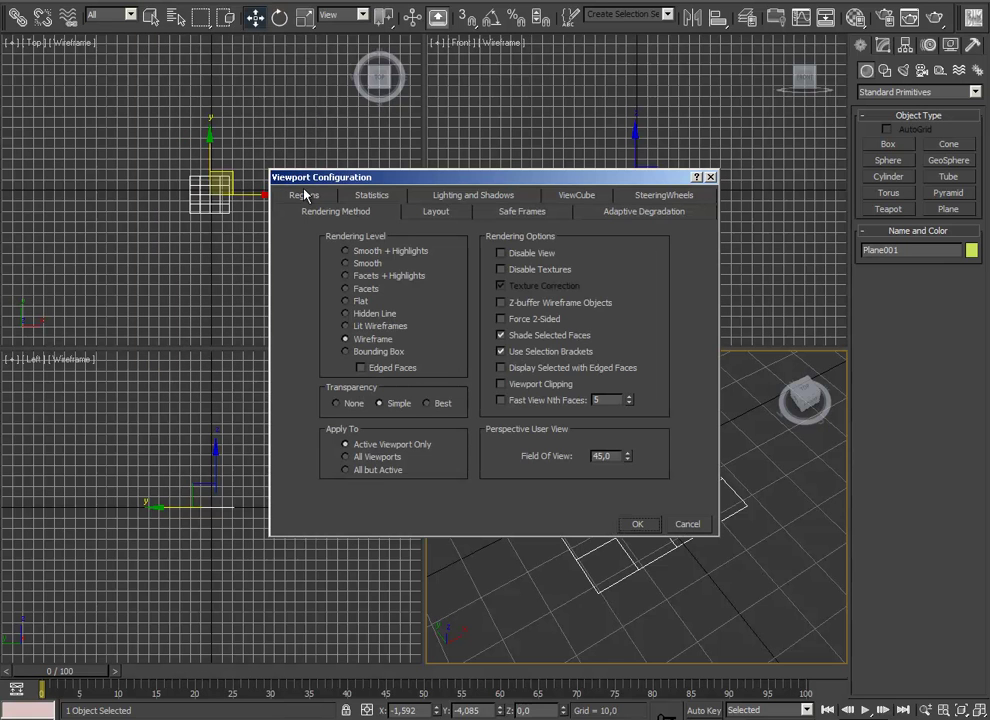
left_click(441, 216)
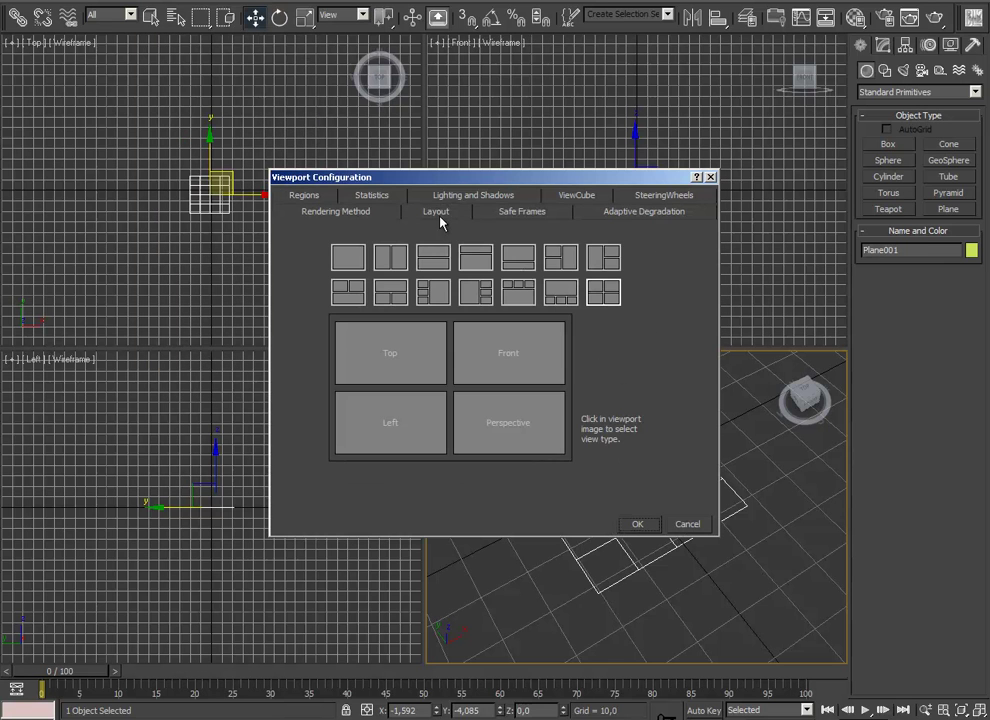
left_click(348, 258)
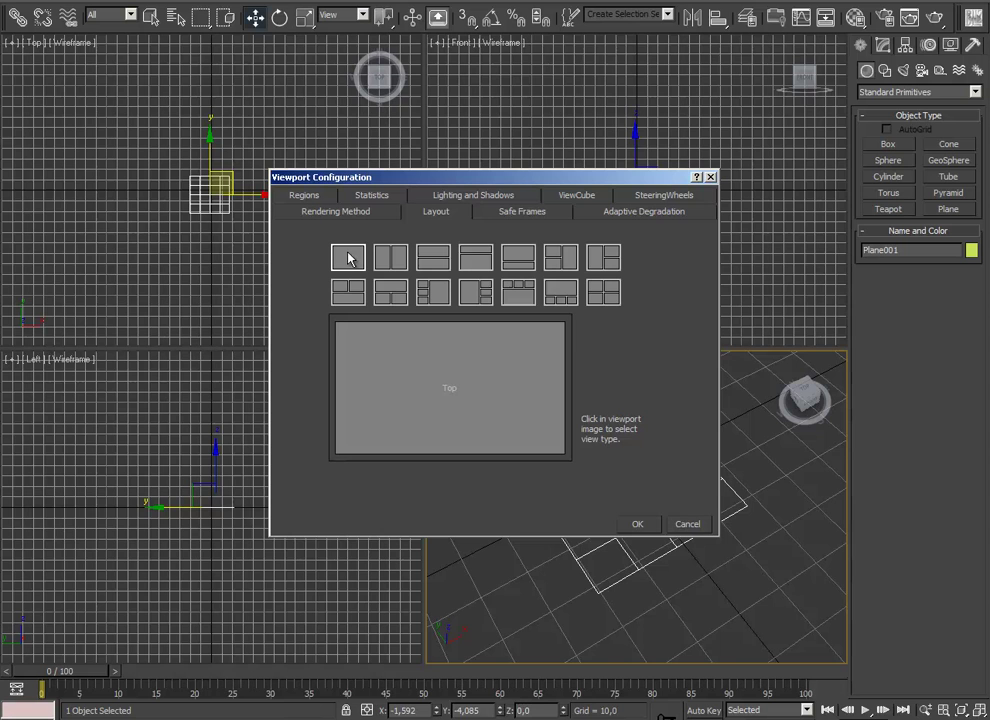
left_click(637, 524)
key("p")
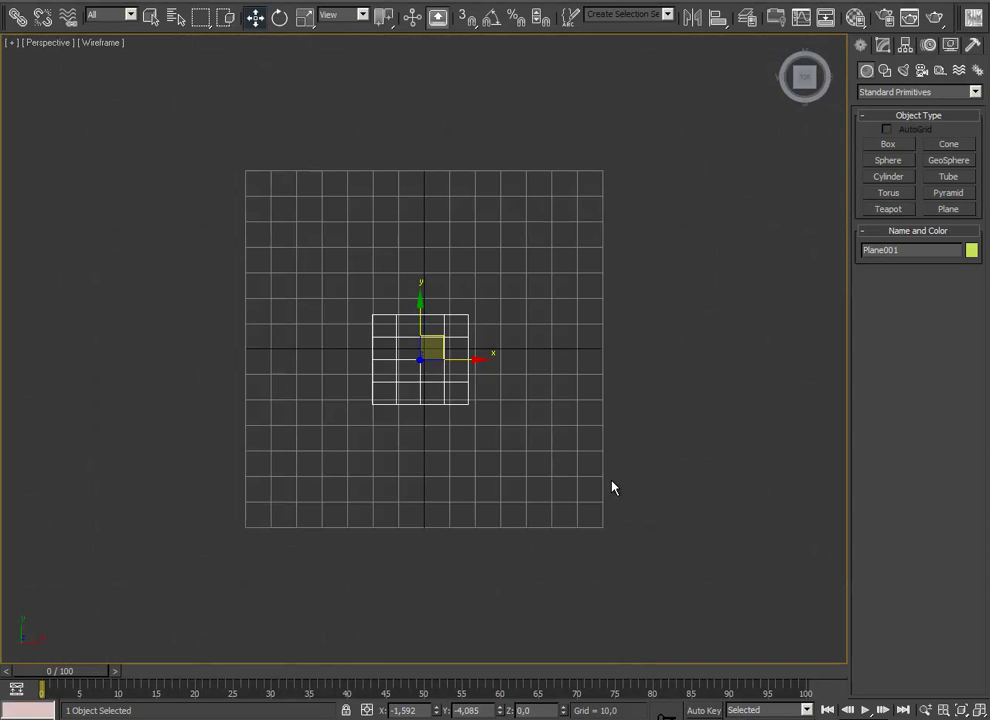
middle_click_drag(612, 486, 505, 426, "alt")
scroll(505, 426, "up", 10)
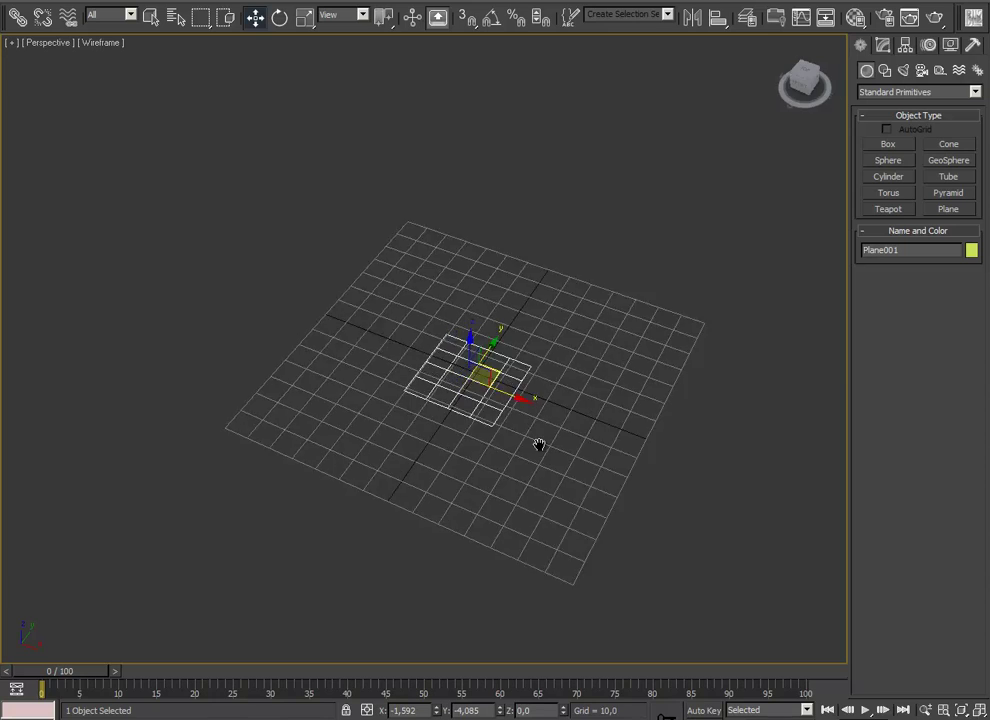
scroll(555, 418, "down", 5)
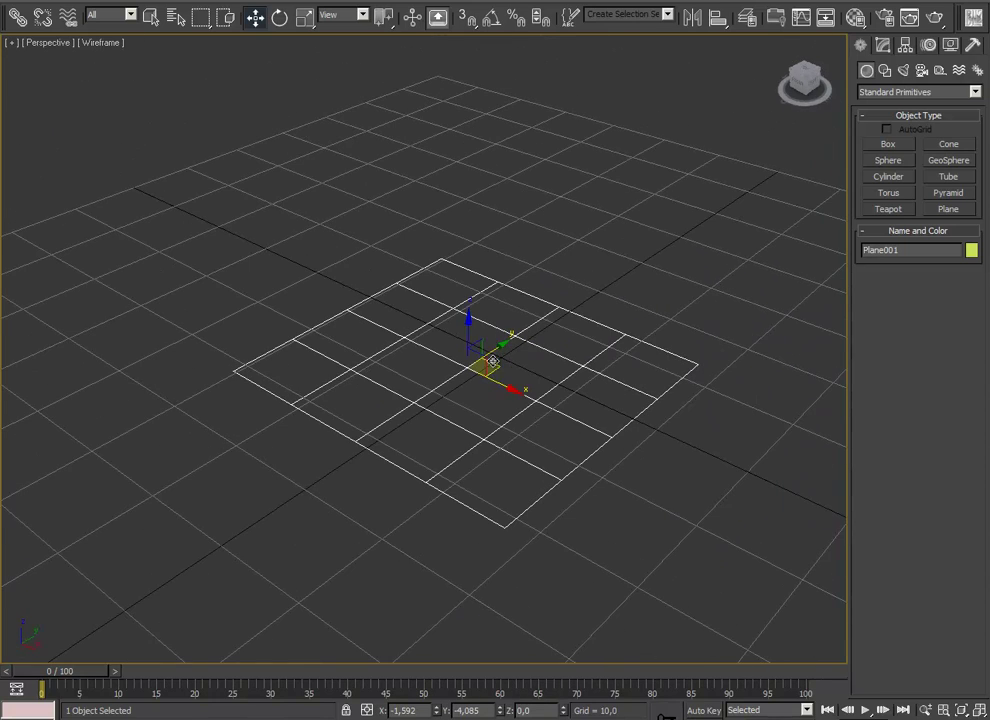
- Set the plane's length and width segments to 1 each
left_click(883, 46)
left_click(883, 46)
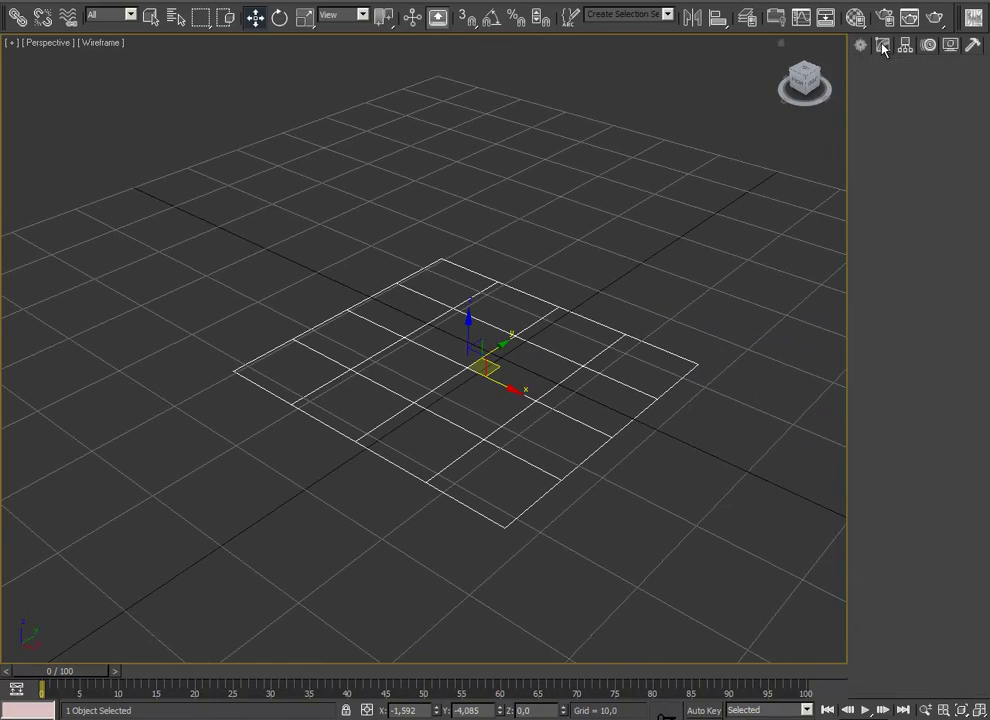
double_click(930, 281)
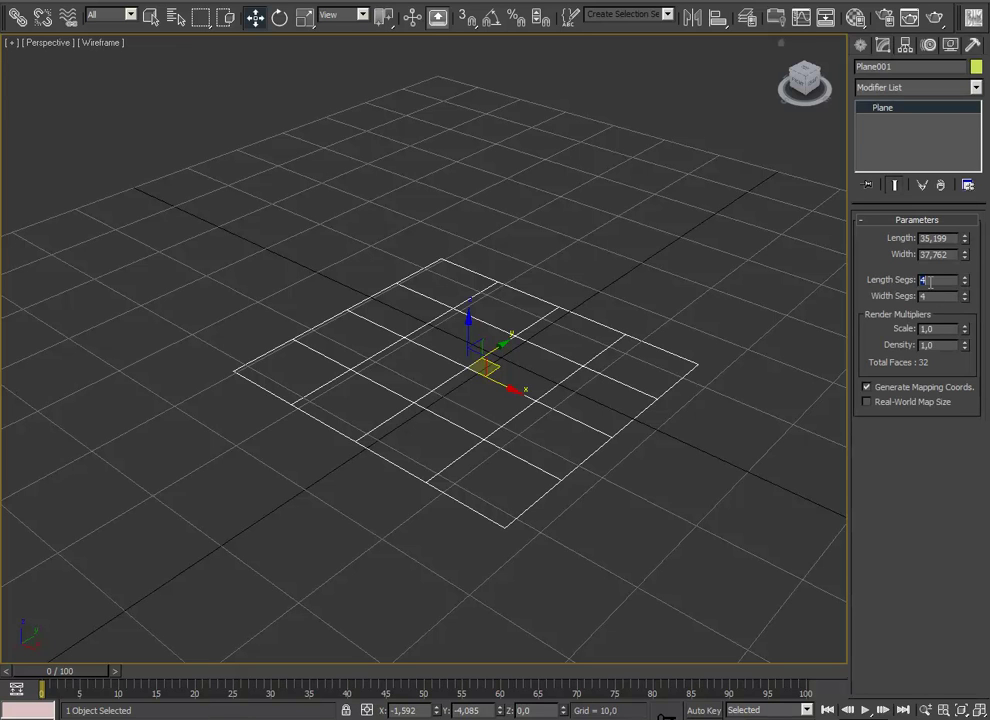
type("1")
double_click(935, 296)
type("1")
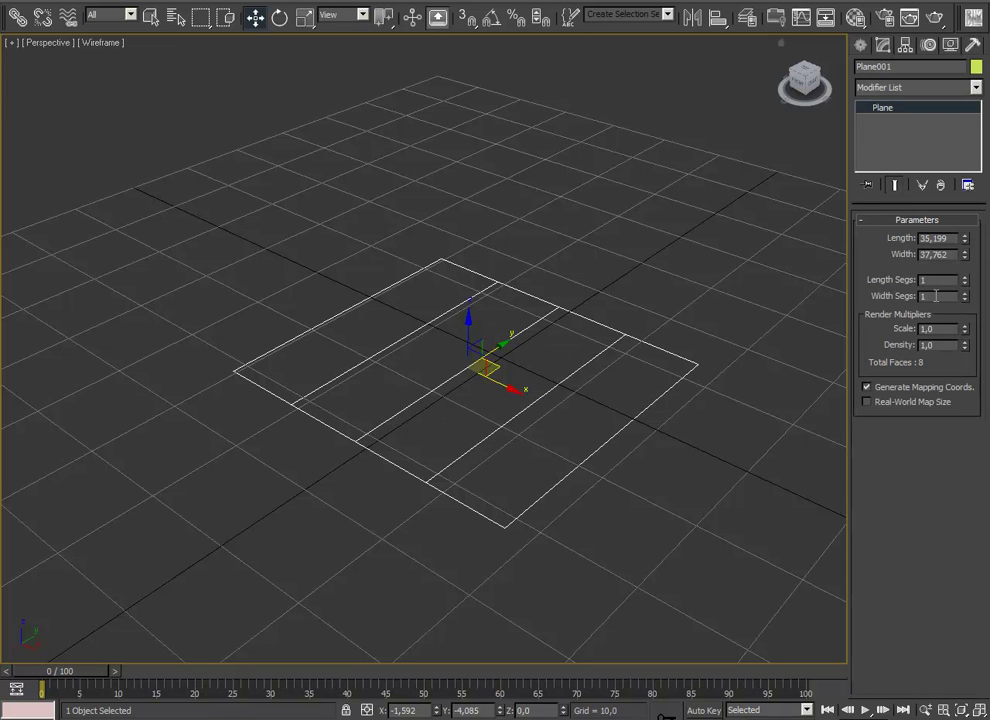
- Set the plane's length and width to 100 each
double_click(944, 238)
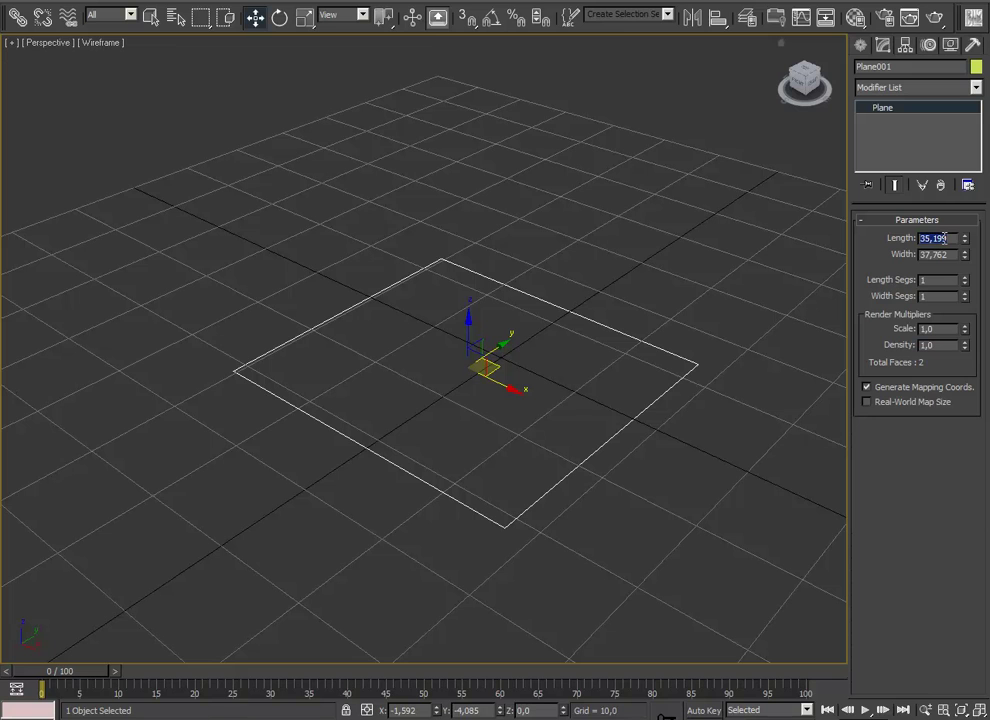
type("100")
key("Tab")
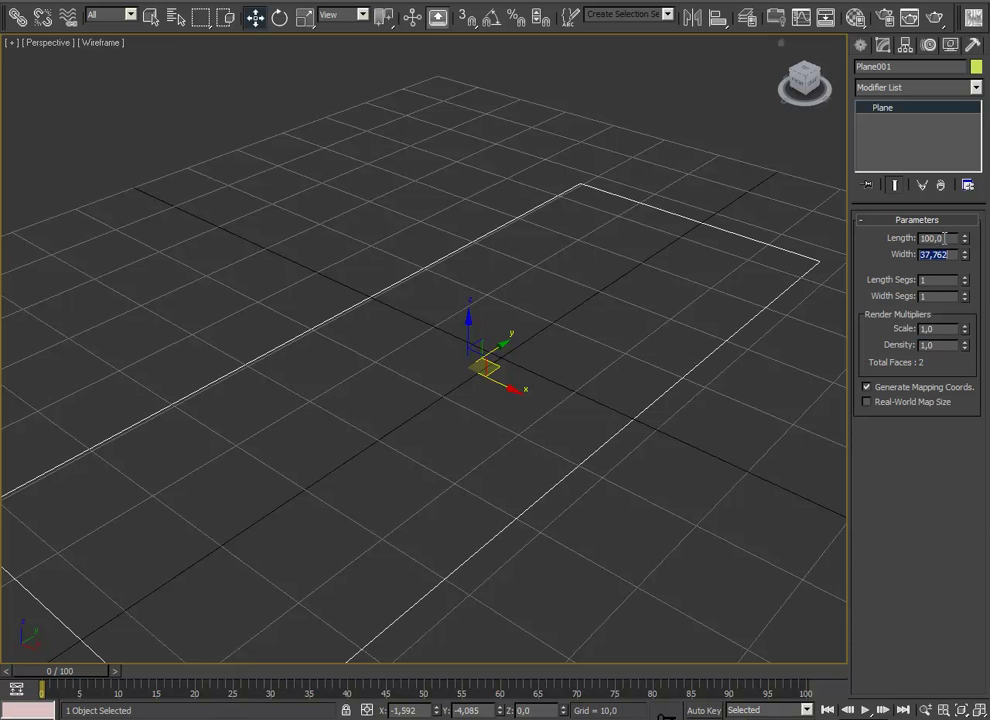
type("100")
key("Return")
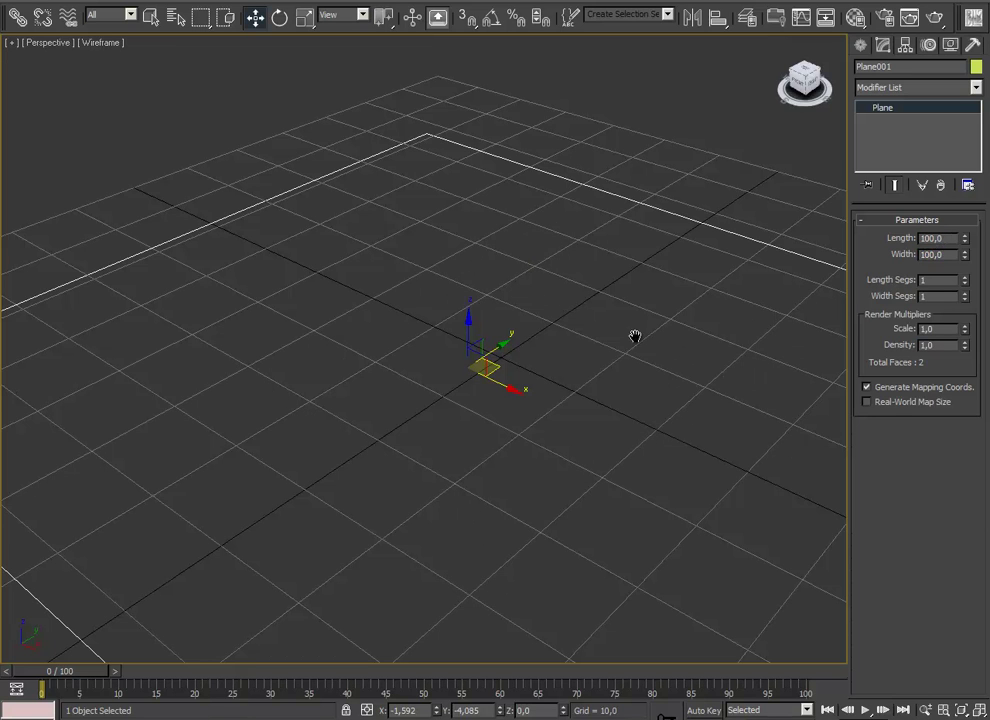
- Reset the plane's X and Y position to 0 and display it shaded in the viewport
key("z")
right_click(436, 710)
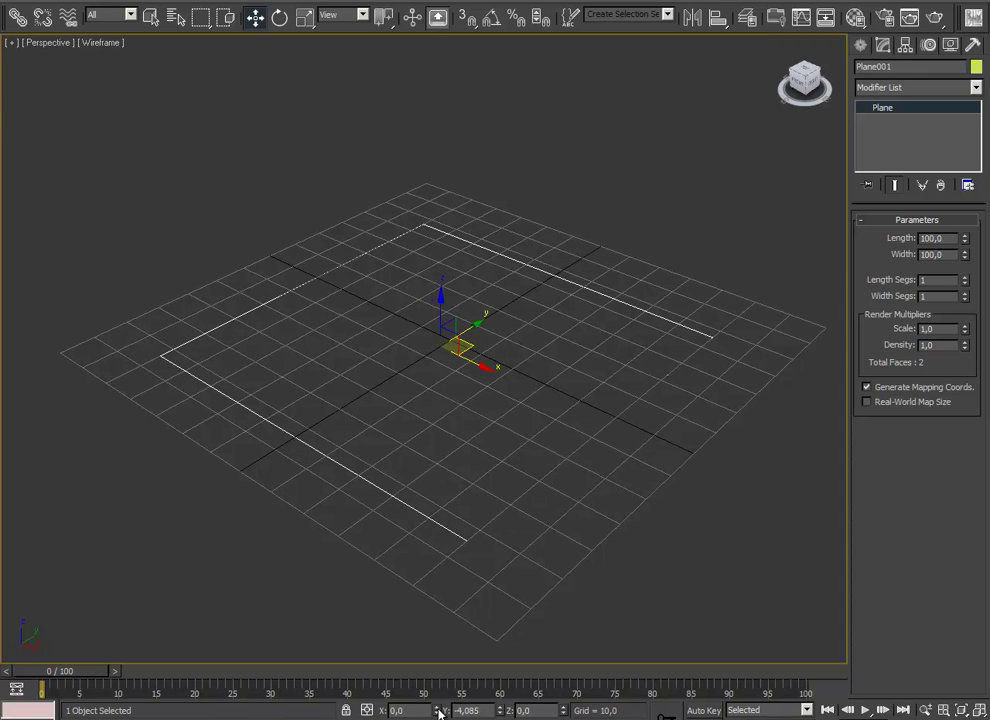
right_click(500, 710)
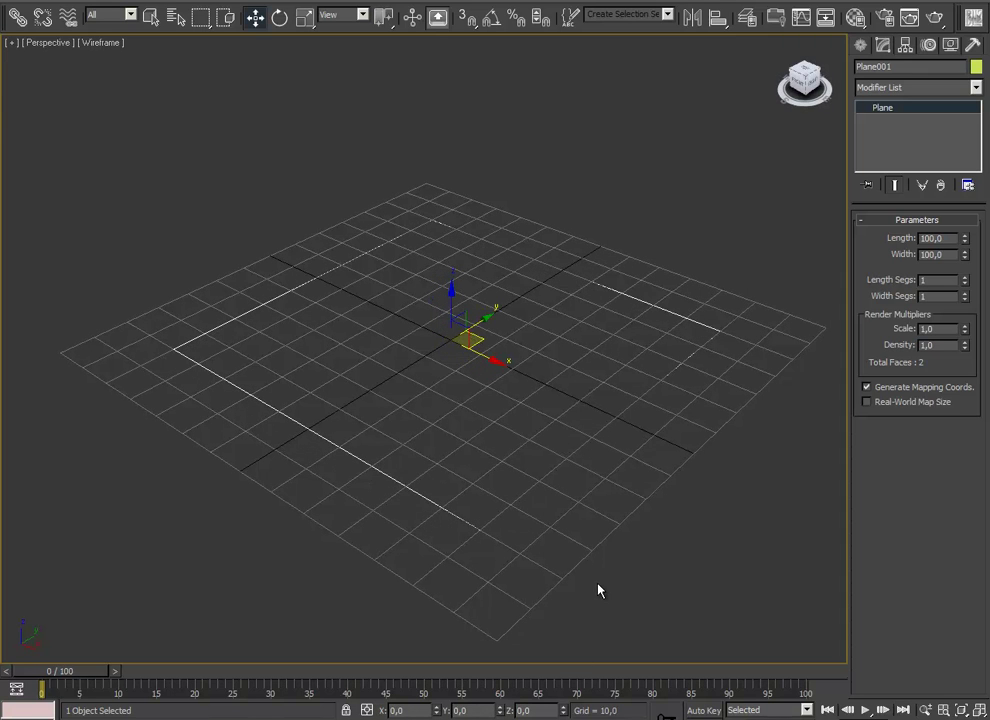
key("F3")
mouse_move(557, 590)
middle_mouse_down()
mouse_move(573, 590)
mouse_move(577, 537)
mouse_move(597, 561)
mouse_move(575, 552)
mouse_move(524, 488)
mouse_move(533, 504)
mouse_move(486, 527)
middle_mouse_up()
key("e")
key("w")
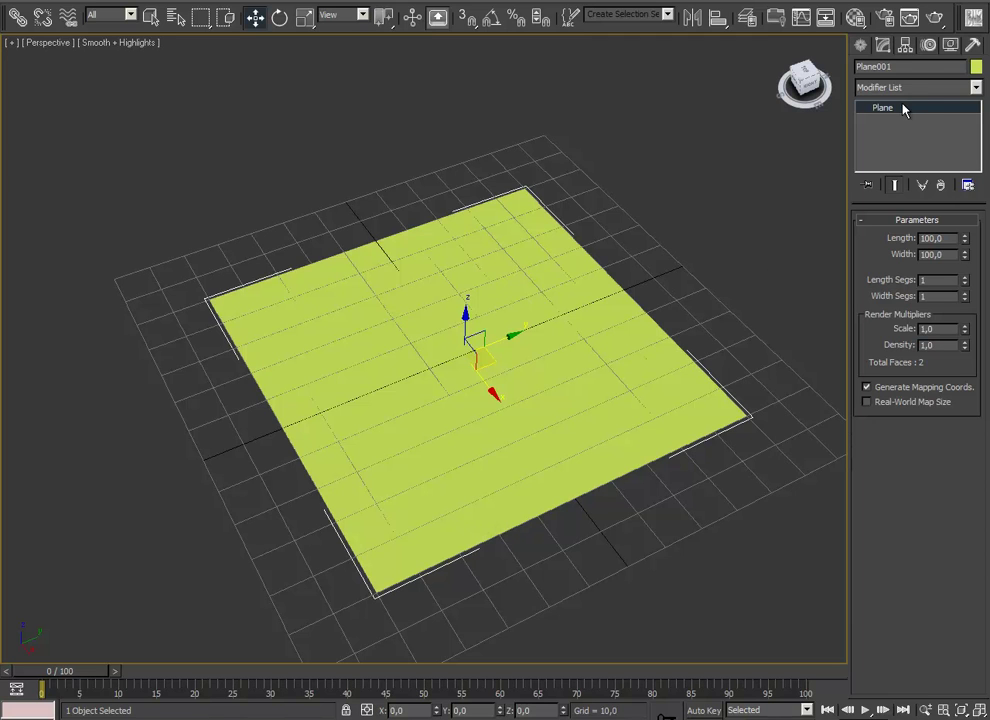
- Change the first material slot to SC2 Standard Material and load Marauder_Attack_Small.dds as its diffuse bitmap
left_click(857, 18)
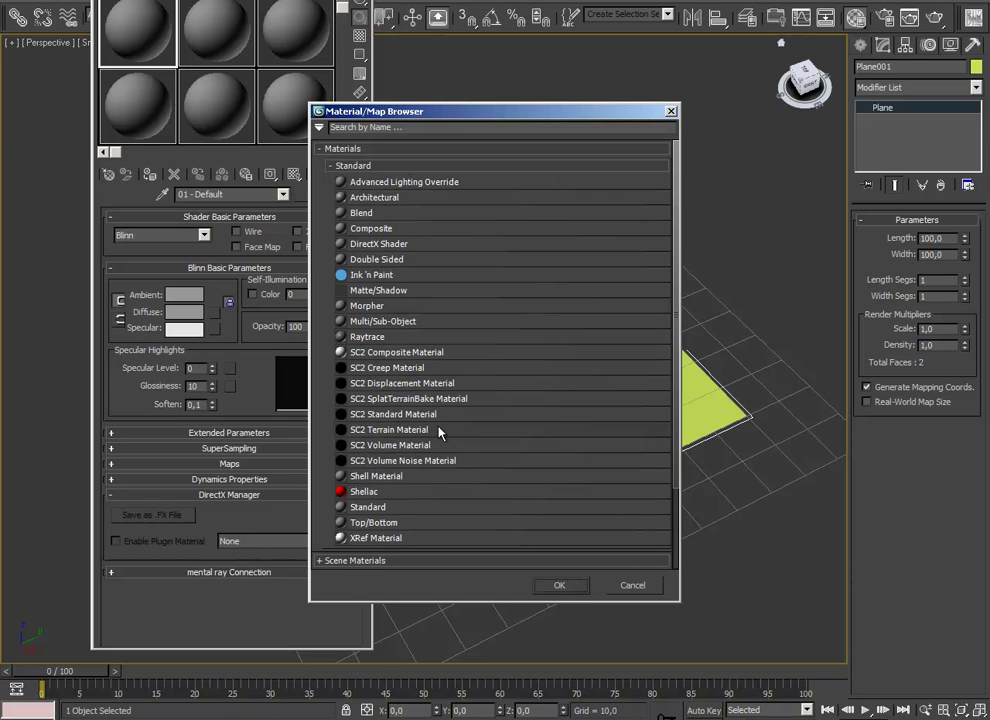
double_click(439, 415)
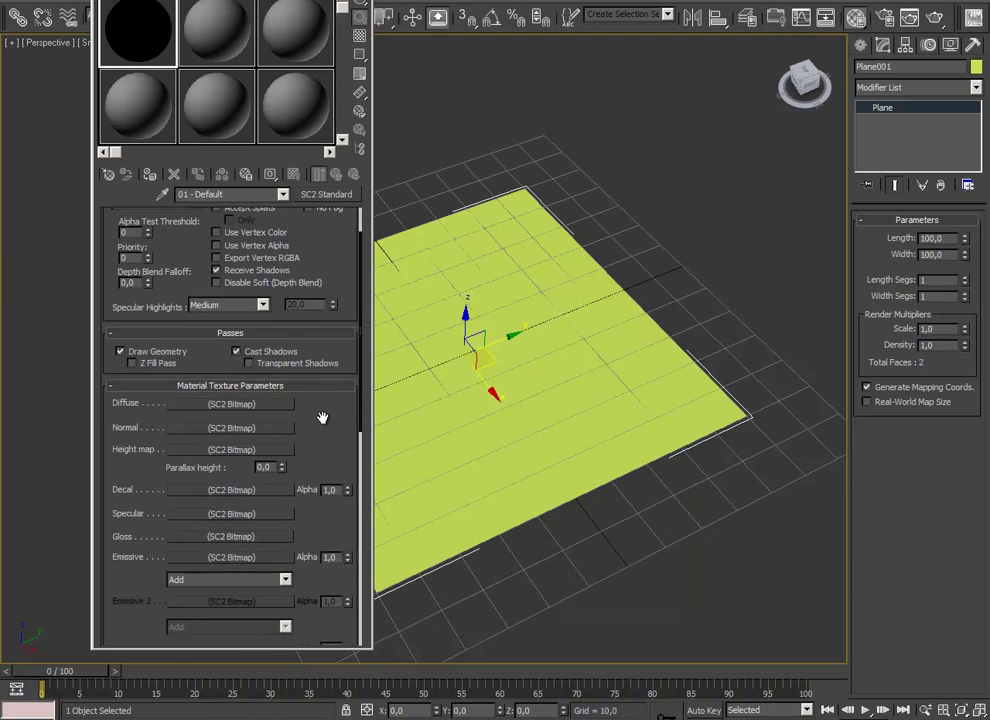
left_click_drag(322, 417, 316, 338)
left_click(257, 323)
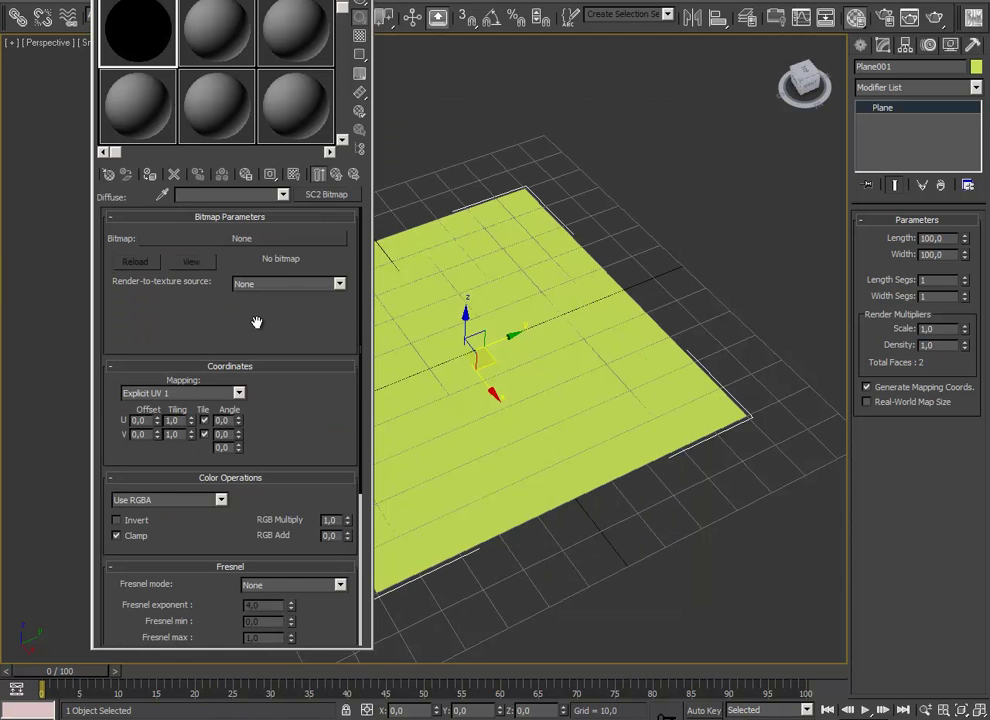
left_click(255, 240)
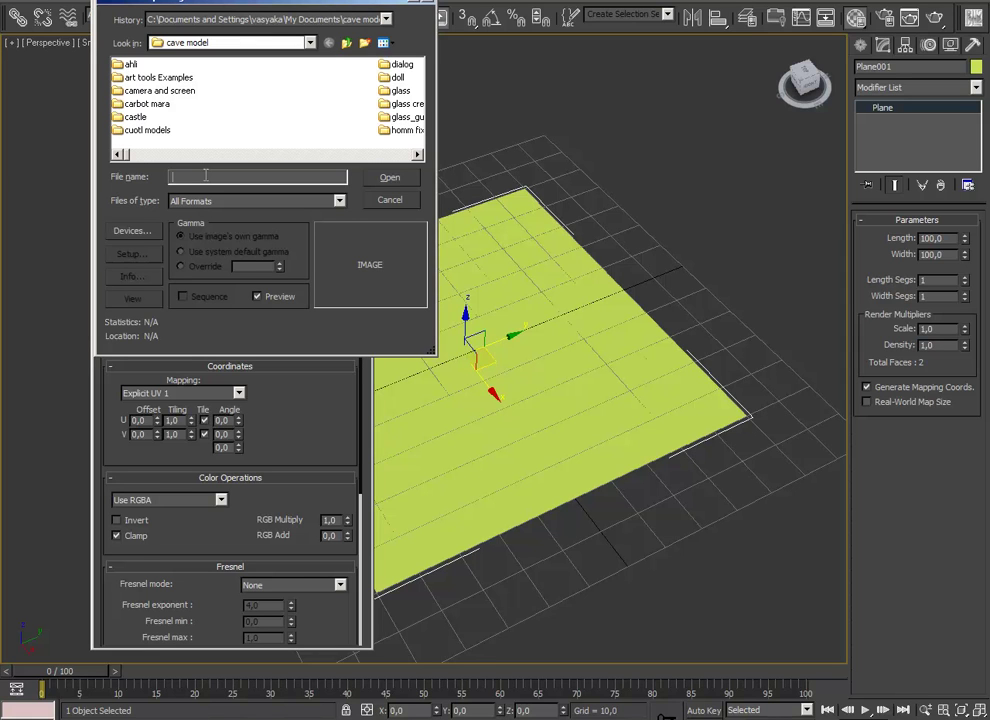
type("mara")
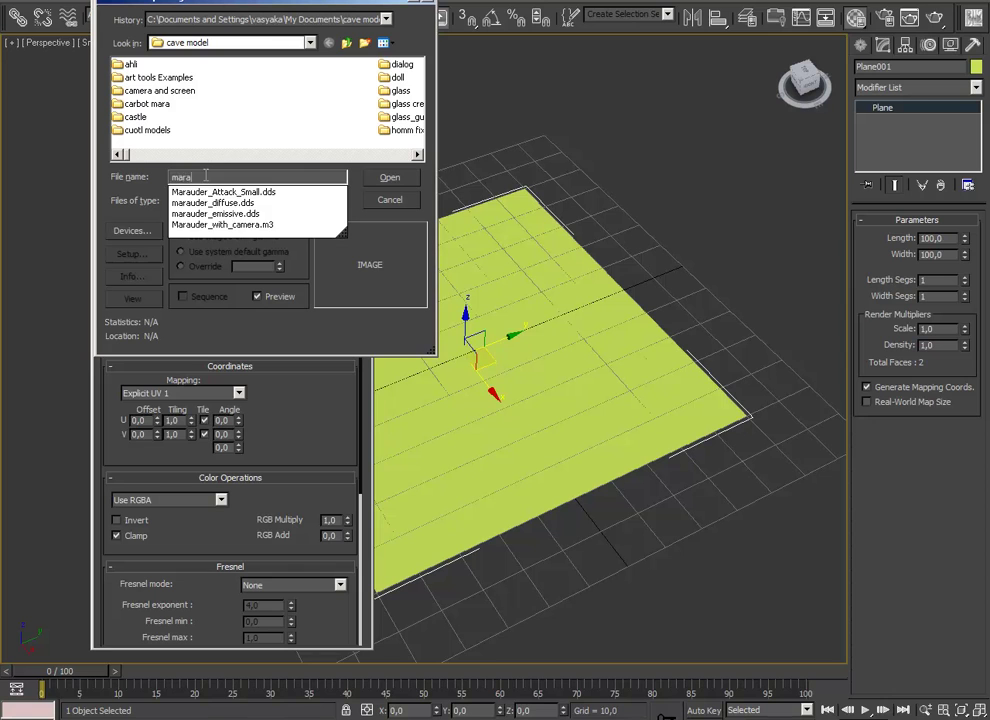
left_click(222, 191)
key("Return")
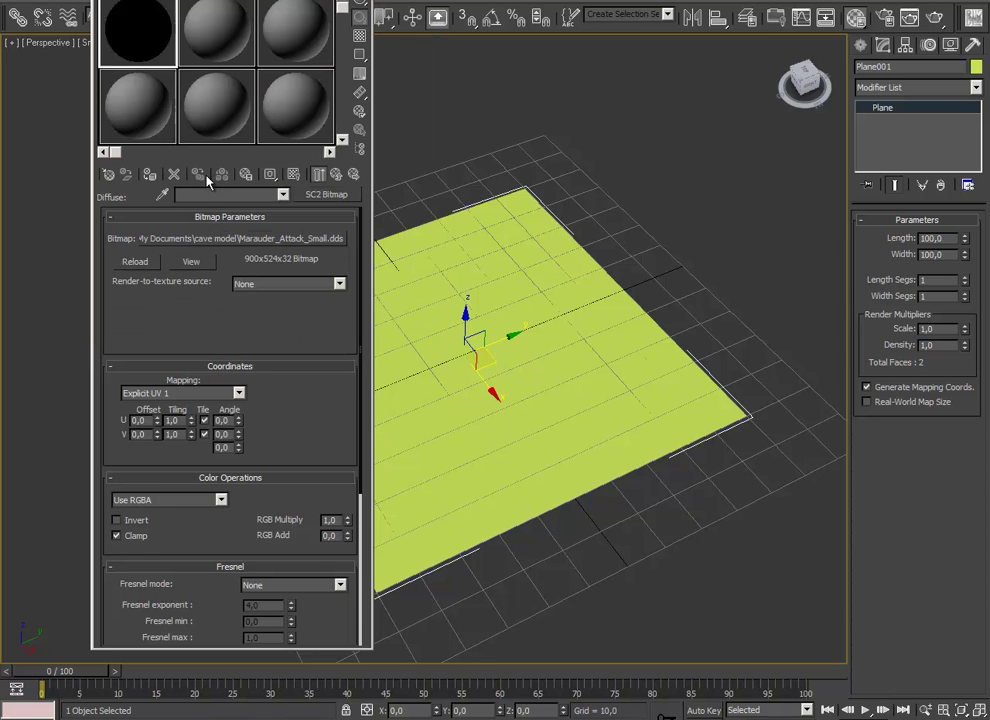
- Check the frame grid of the diffuse bitmap and set its flipbook to 3 rows and 4 columns
left_click(209, 265)
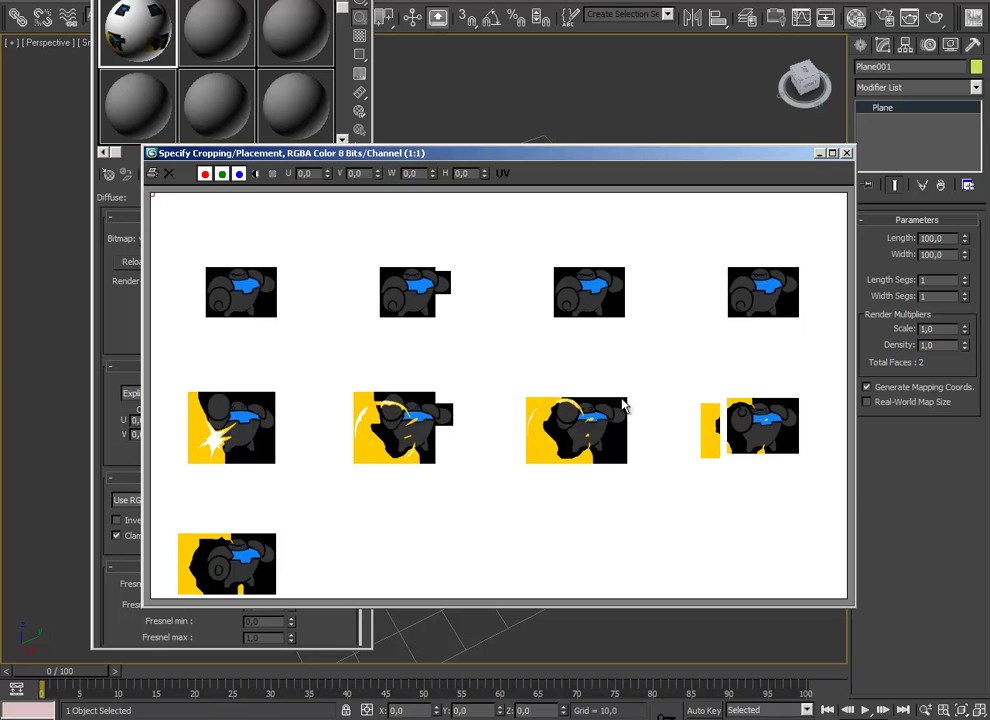
left_click(847, 153)
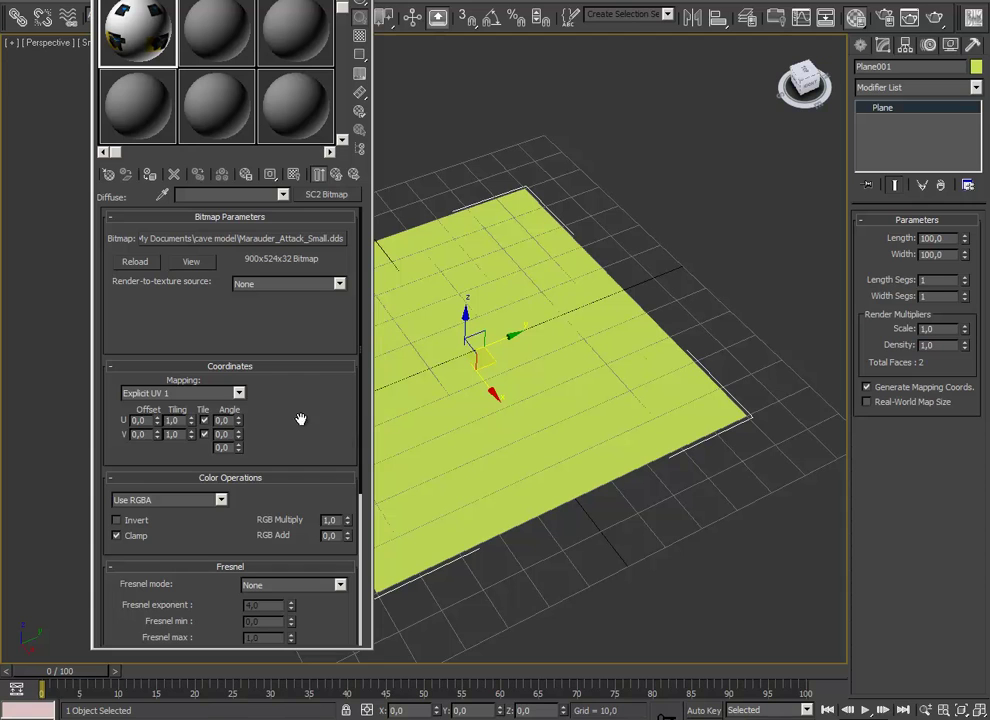
left_click_drag(283, 411, 283, 546)
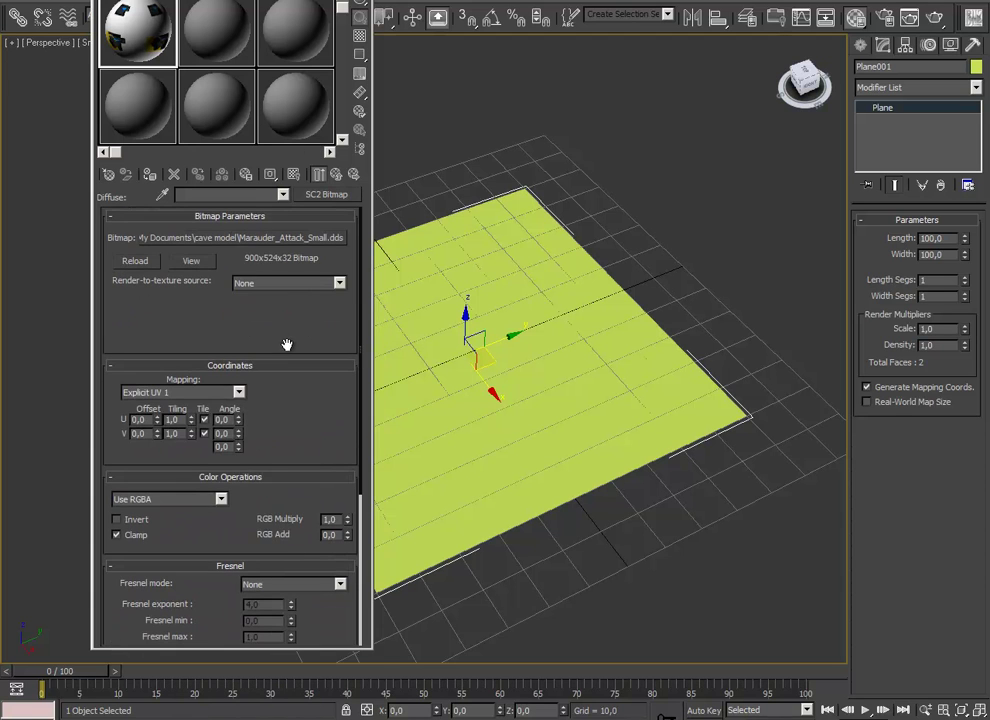
left_click_drag(283, 345, 281, 106)
left_click_drag(327, 346, 327, 348)
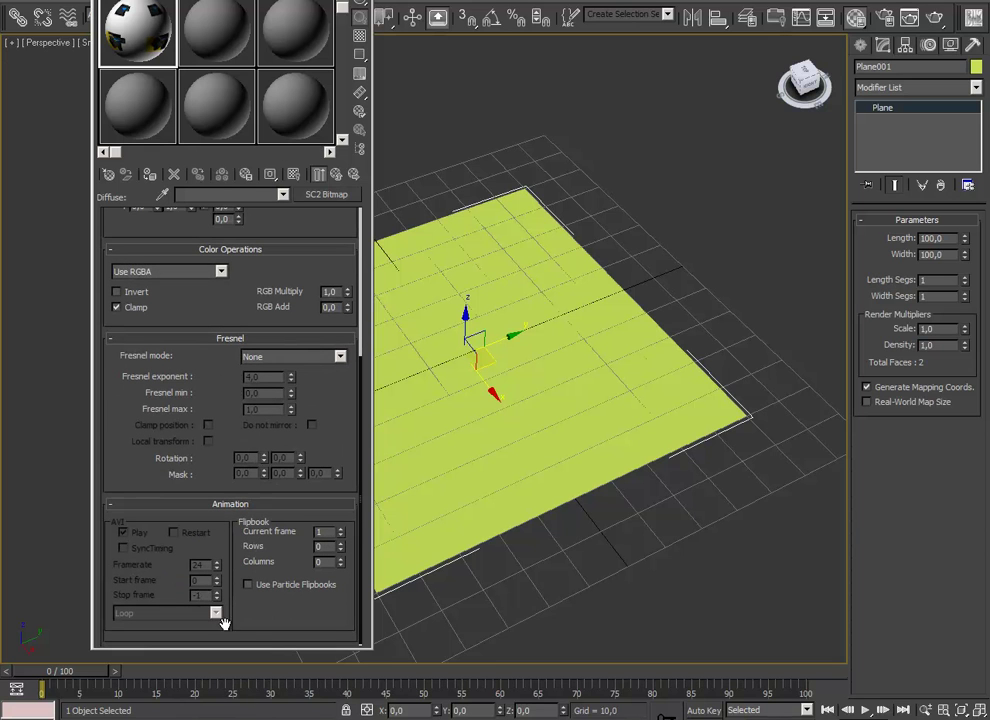
double_click(324, 546)
double_click(322, 561)
type("4")
double_click(322, 546)
type("3")
key("Return")
- Add a new animation named Attack with the SC2 Art Tools and select it in the animation list
left_click(554, 2)
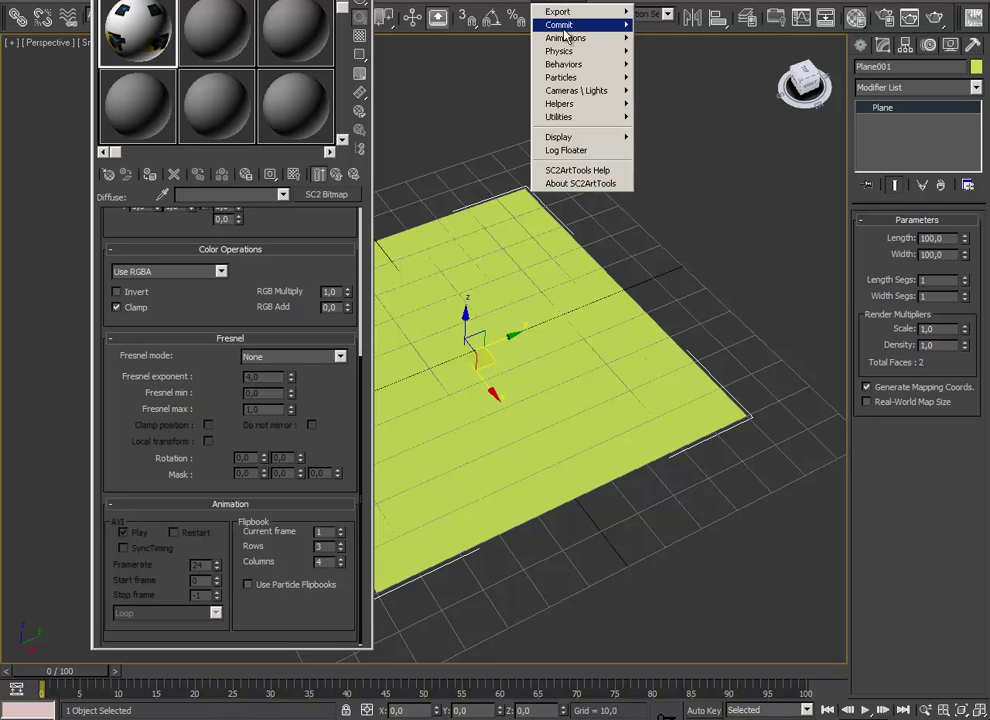
mouse_move(565, 38)
left_click(672, 37)
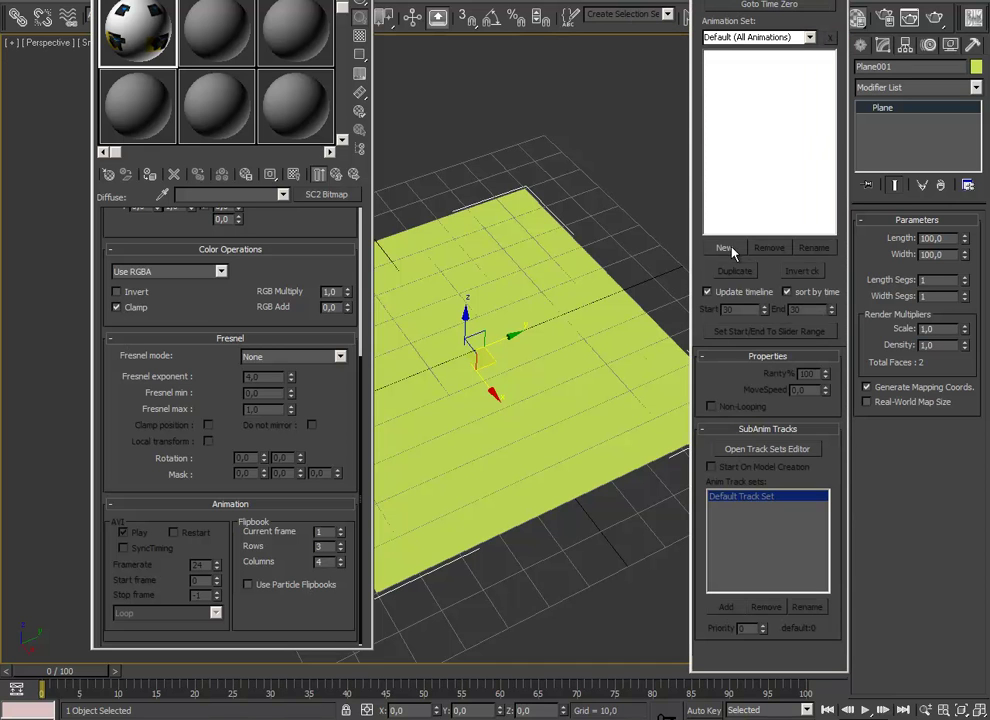
left_click(724, 248)
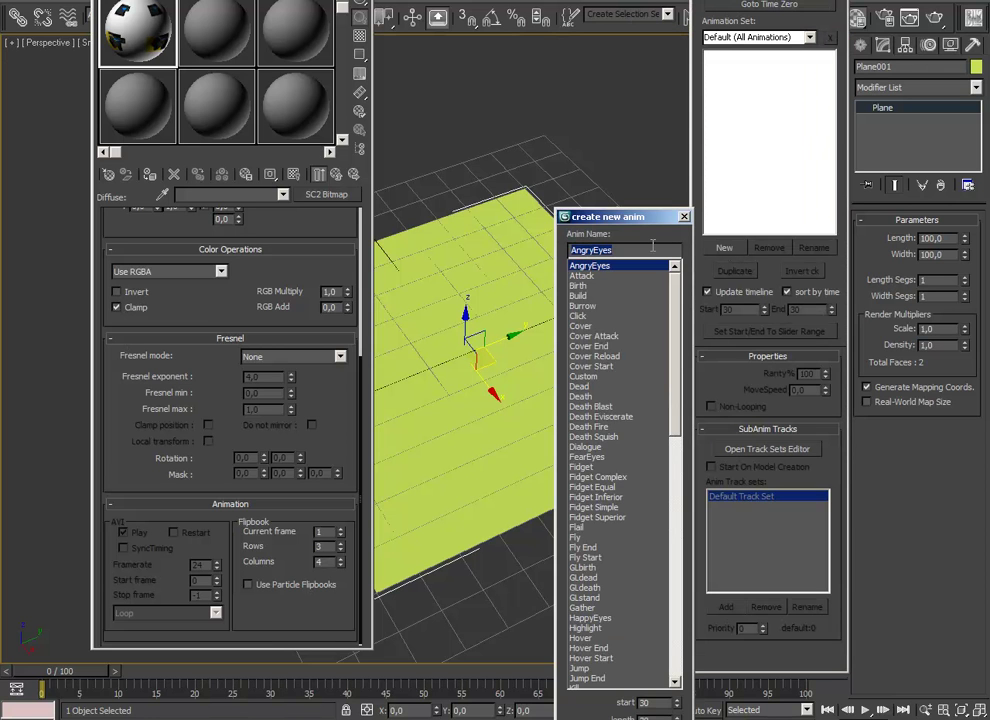
type("ata")
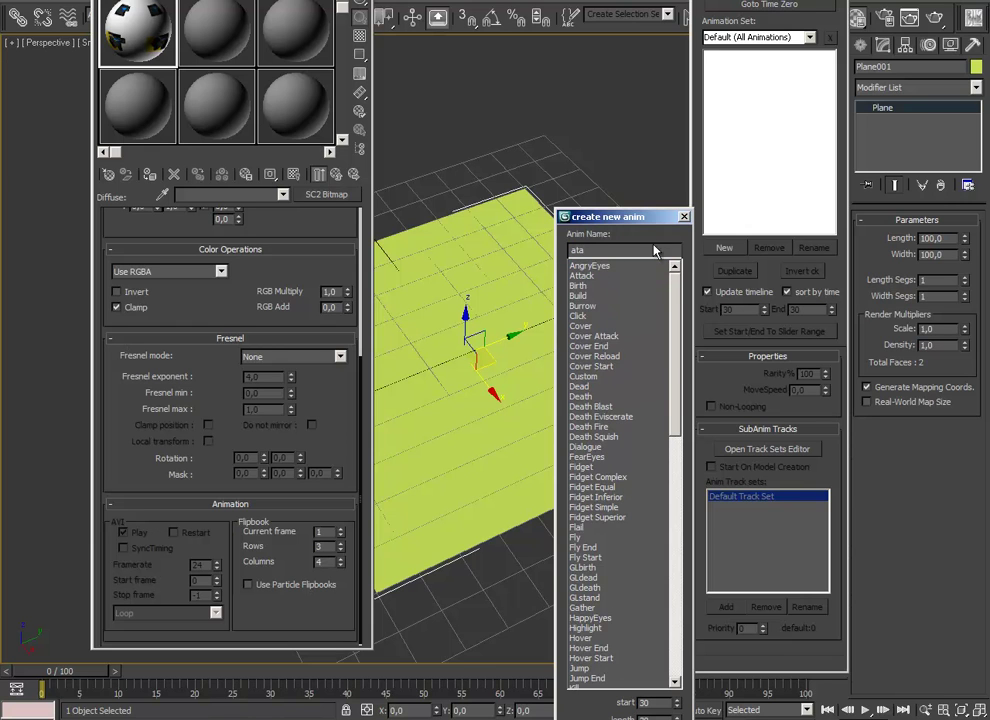
double_click(590, 275)
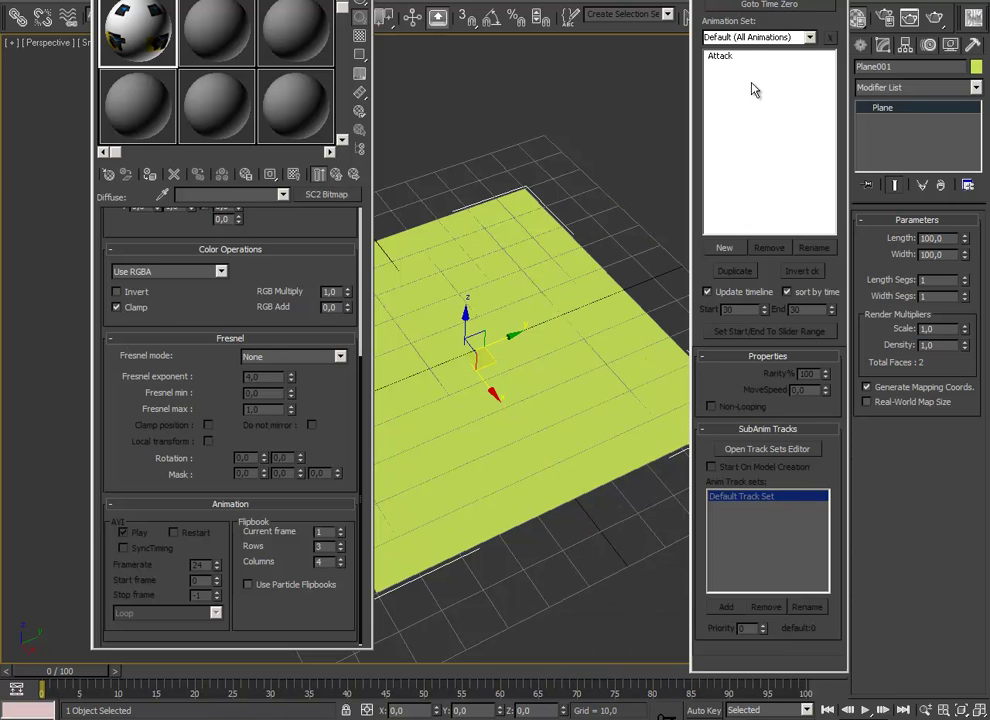
left_click(729, 63)
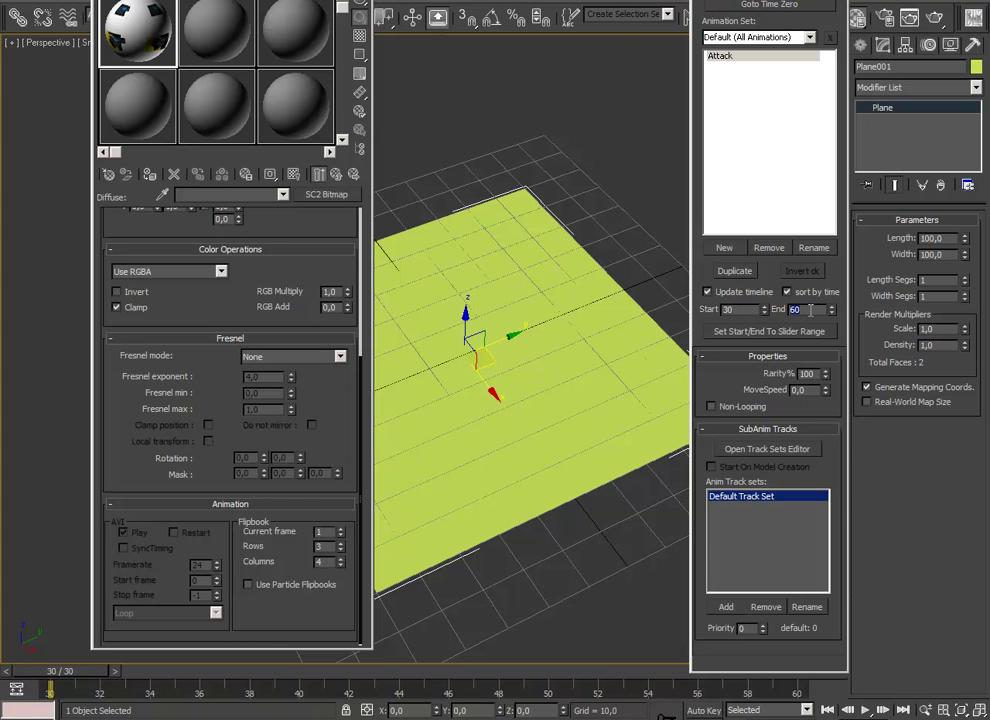
- Set the end frame of the Attack animation to 38
type("38")
key("Return")
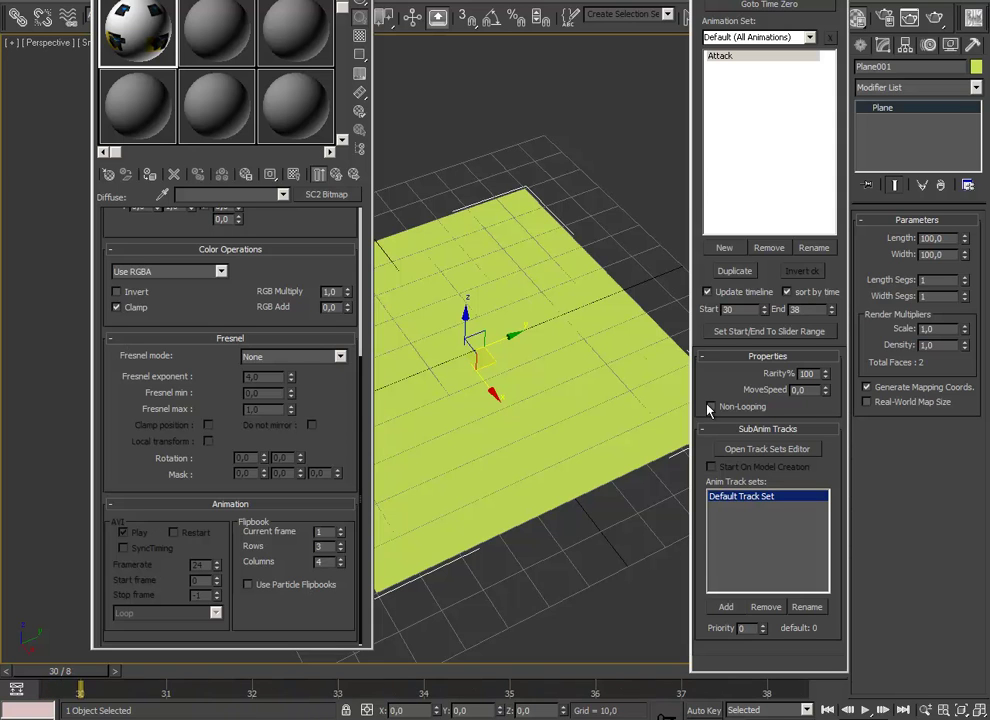
- Animate the flipbook's current frame using Auto Key, with a key at frame 30 and the value 9 at frame 38
left_click_drag(349, 418, 334, 367)
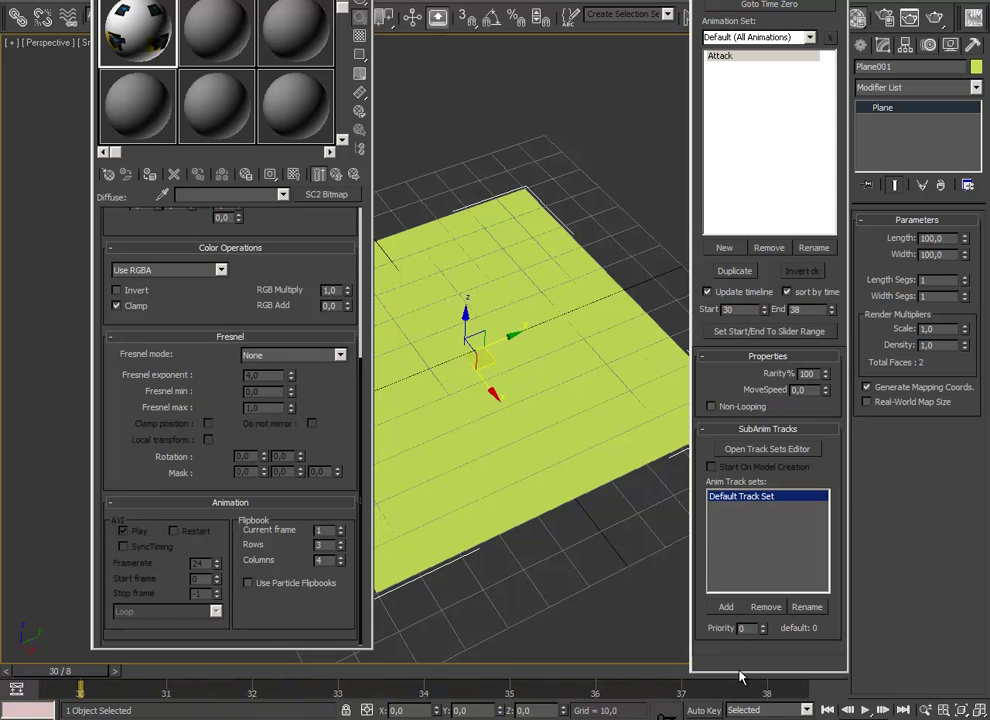
left_click(703, 710)
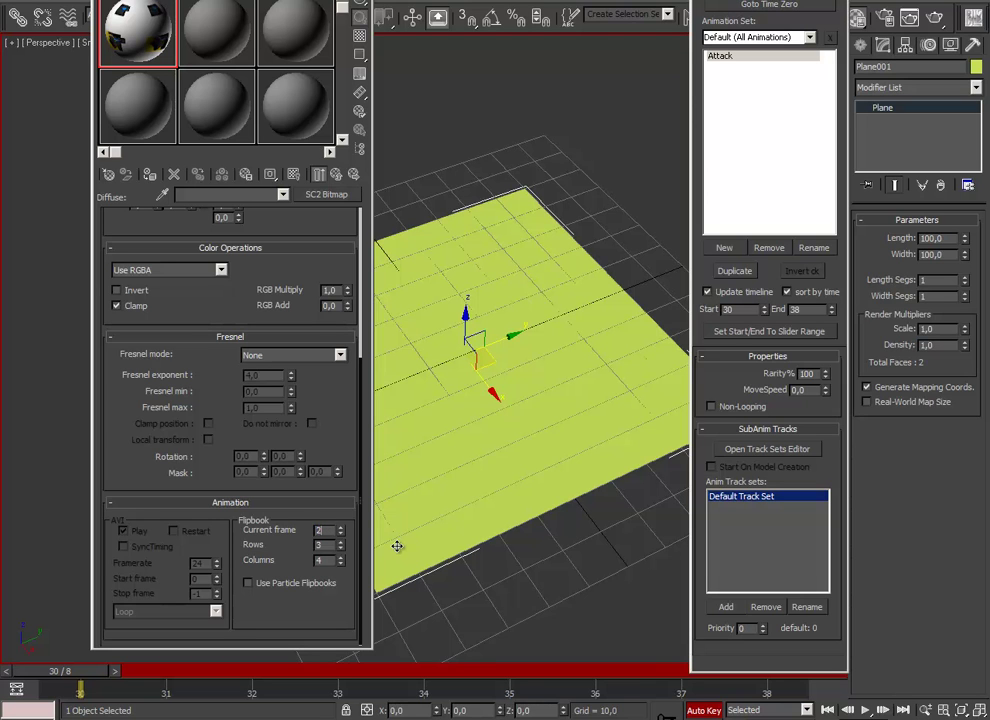
key("Return")
left_click_drag(71, 674, 787, 673)
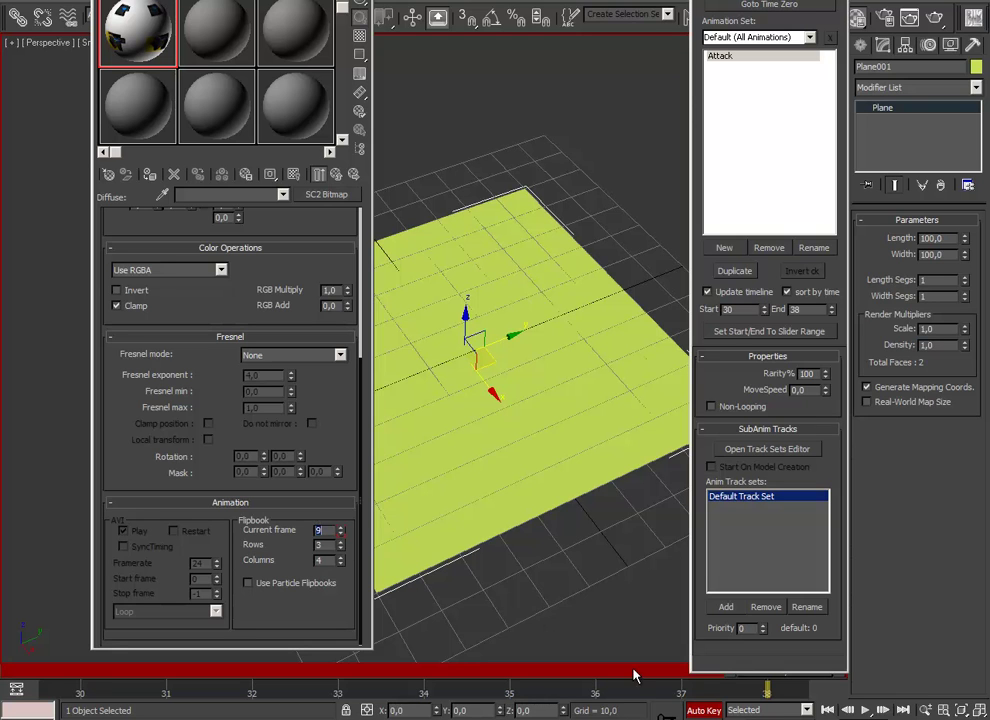
left_click_drag(352, 670, 55, 673)
left_click_drag(118, 676, 802, 702)
left_click(700, 710)
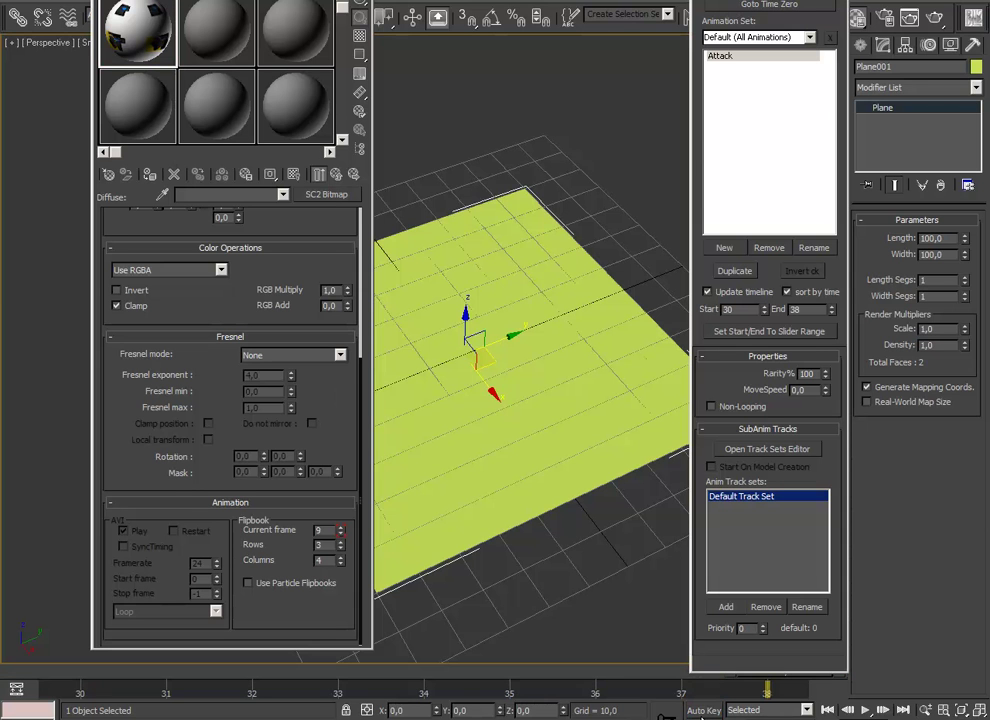
- Apply the first slot's material to the plane and preview the scene with the SC2 exporter
left_click_drag(134, 24, 535, 428)
middle_click_drag(454, 390, 515, 428)
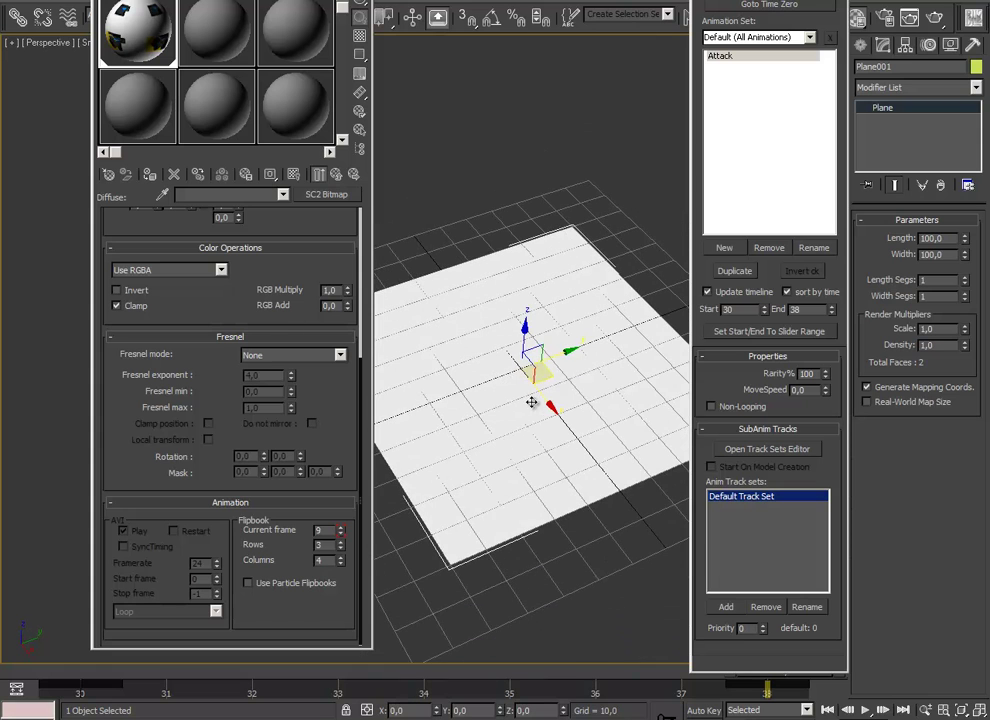
left_click(976, 22)
left_click(700, 440)
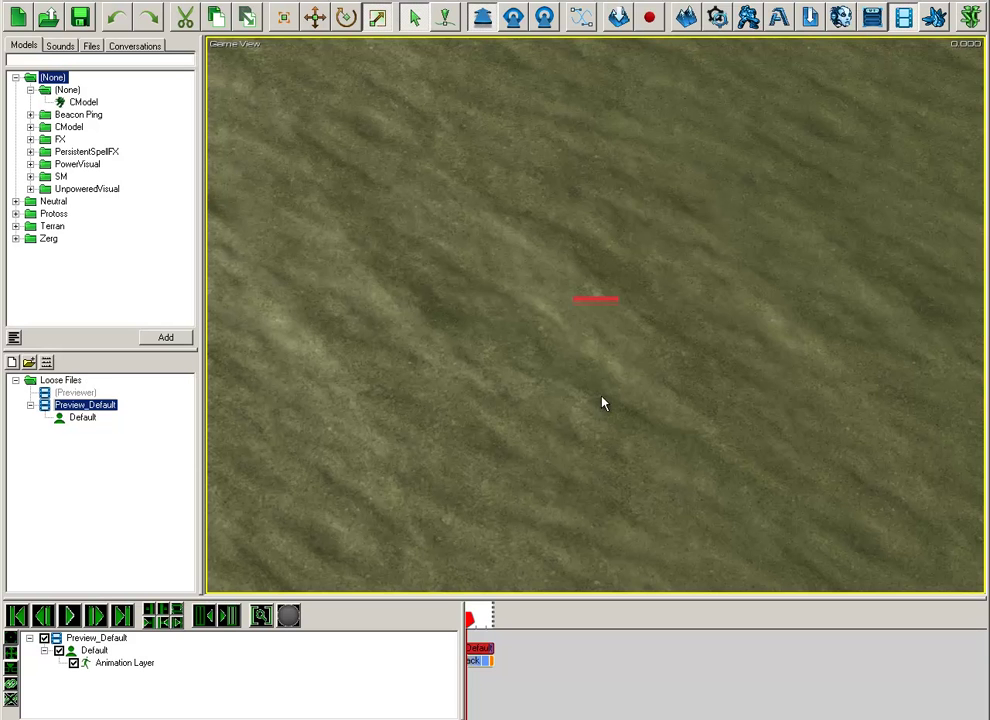
- Hide the ground in the previewer and play the animation with the plane in full view
scroll(563, 403, "up", 5)
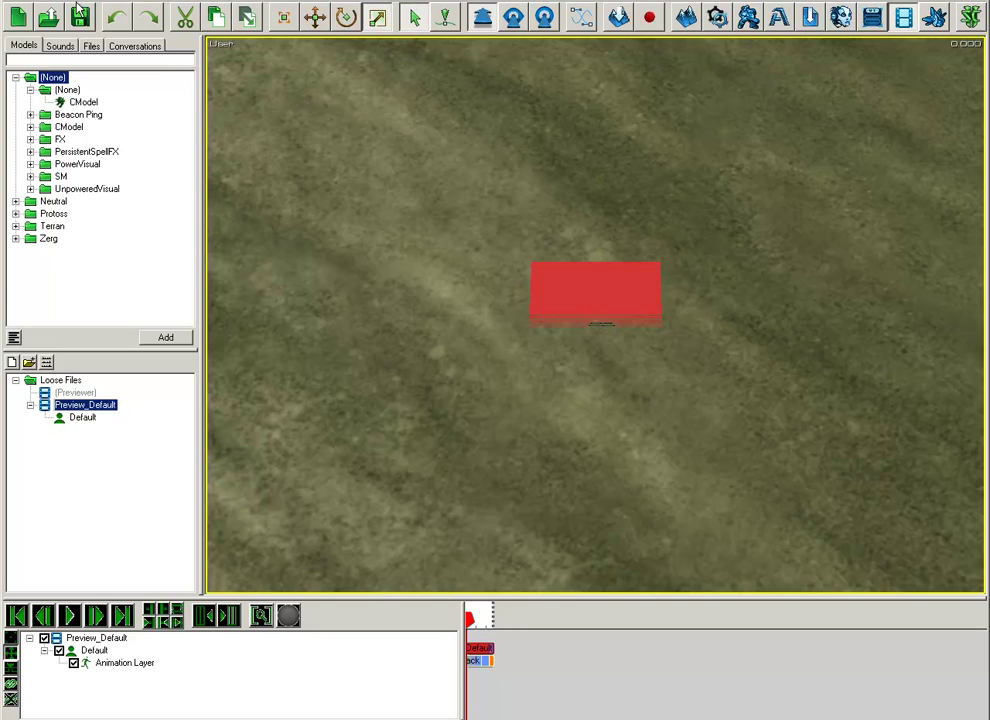
left_click(134, 2)
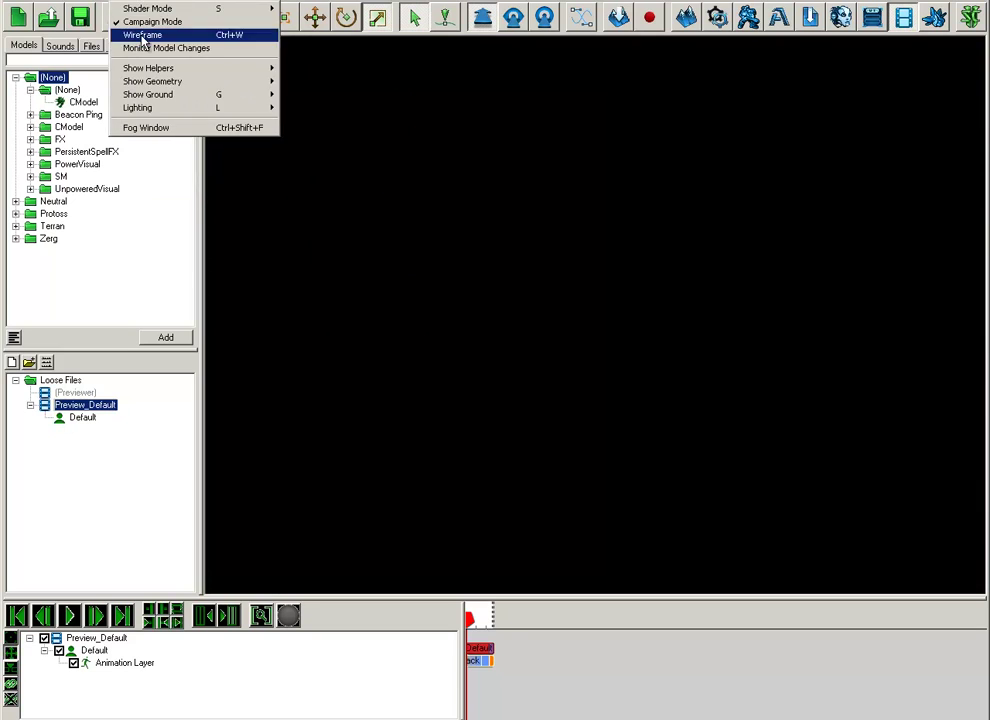
mouse_move(195, 94)
left_click(322, 98)
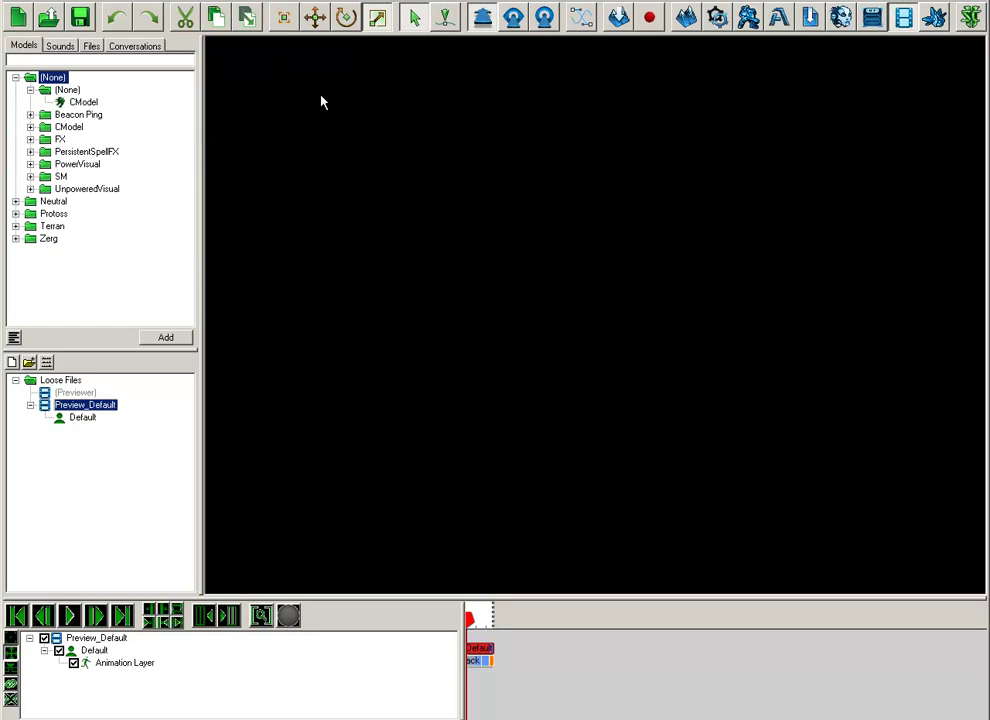
middle_click_drag(585, 320, 667, 525)
scroll(645, 465, "up", 3)
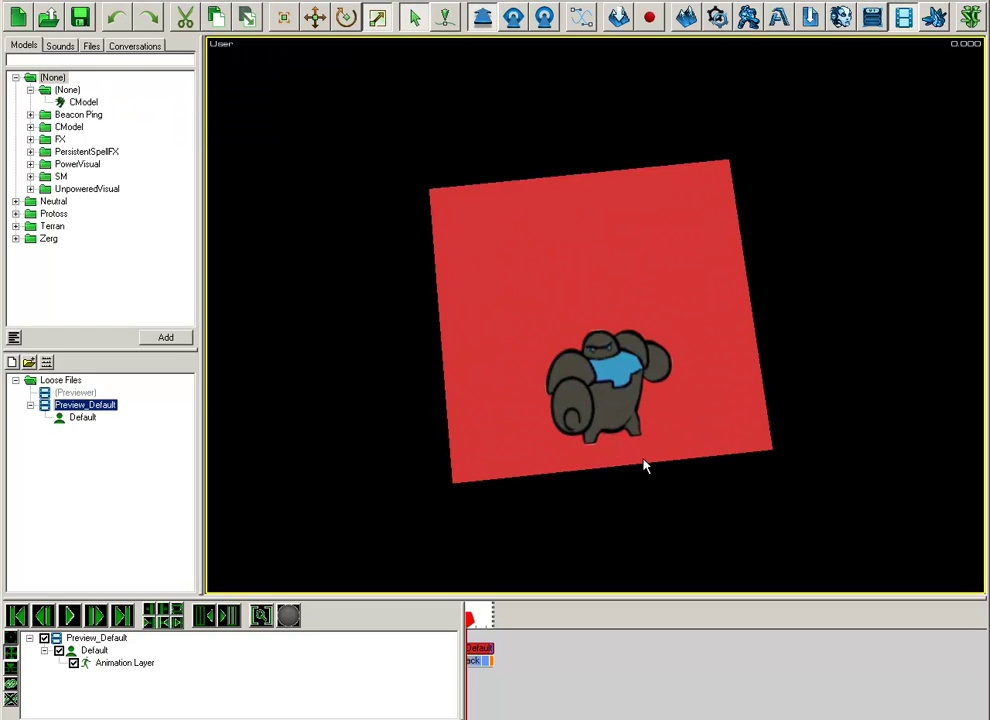
mouse_move(645, 466)
left_mouse_down()
mouse_move(621, 440)
mouse_move(641, 442)
left_mouse_up()
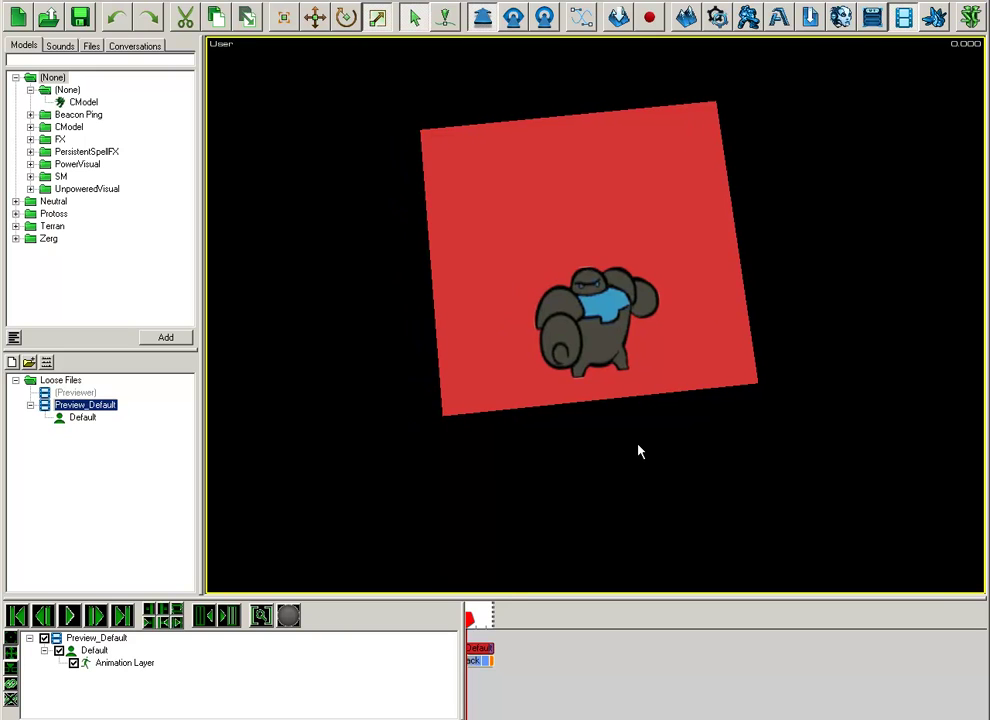
key("space")
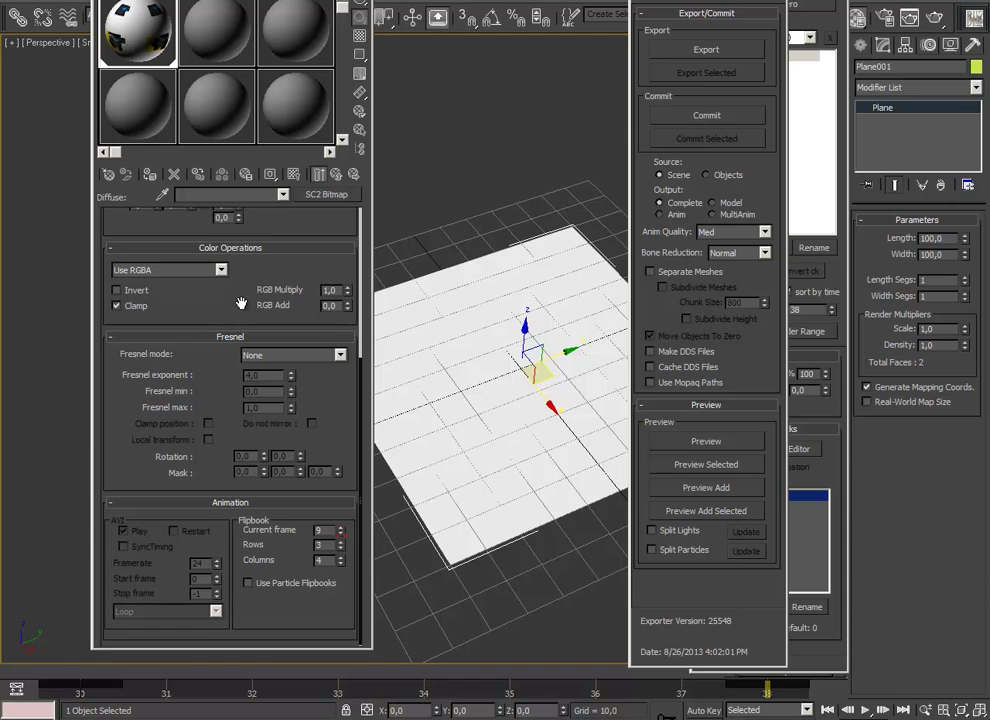
- Return to 3ds Max and examine the alpha channel of the diffuse bitmap
scroll(278, 540, "up", 5)
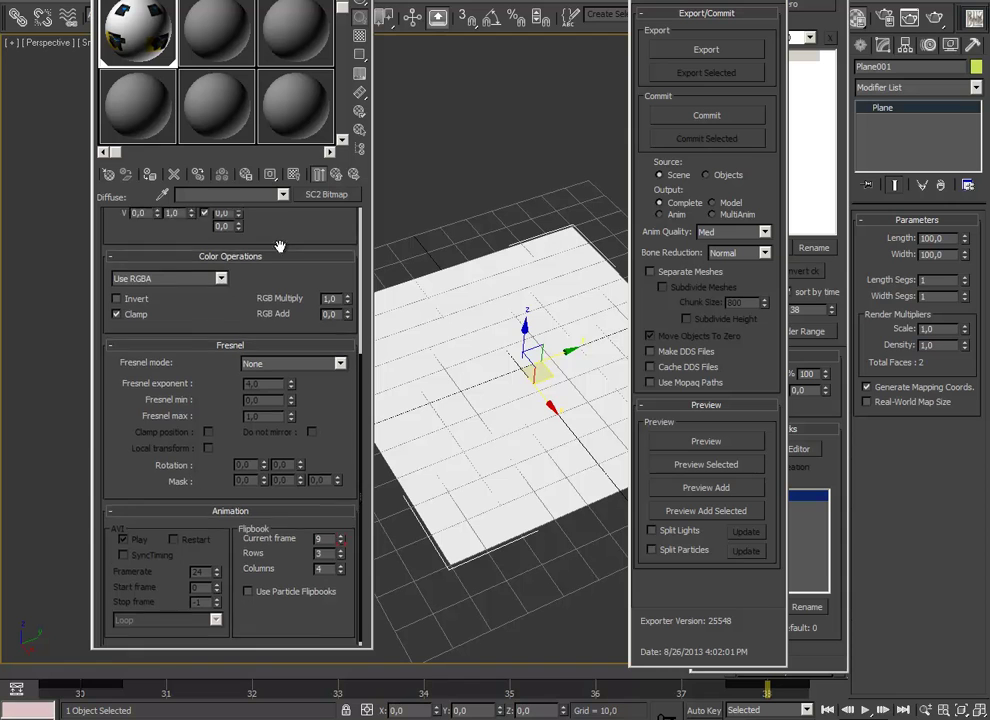
left_click(191, 262)
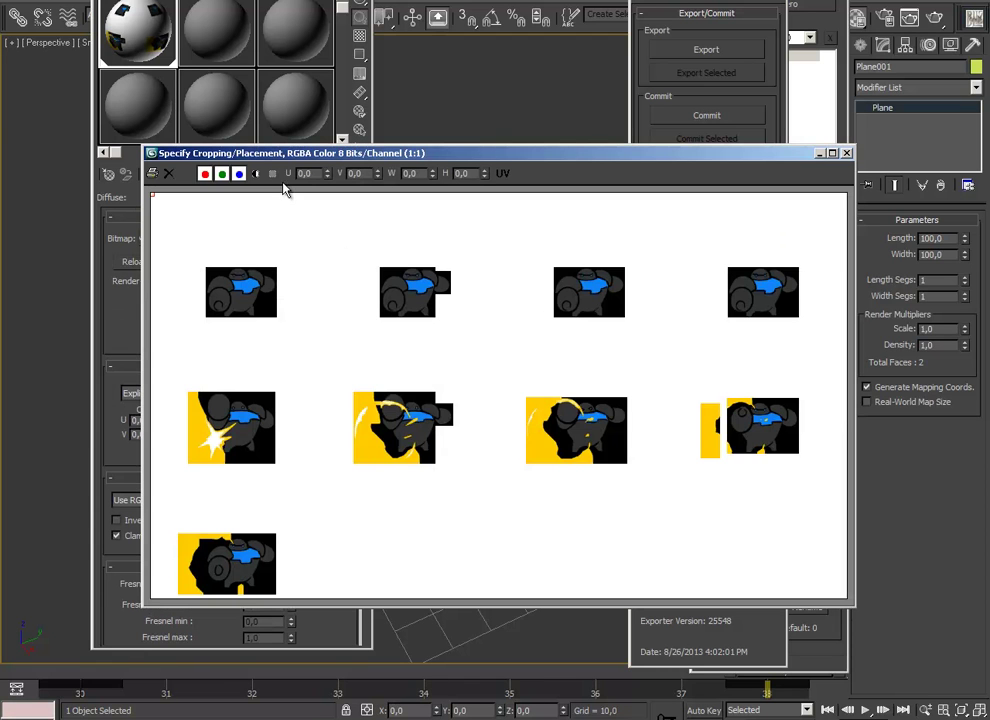
left_click(255, 174)
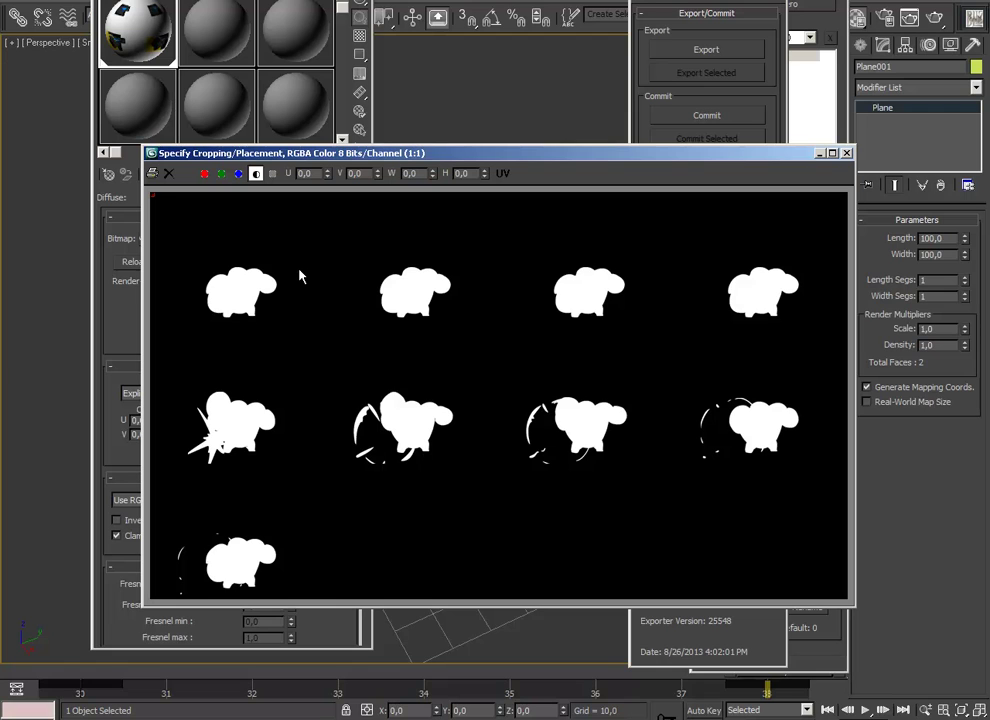
left_click(847, 153)
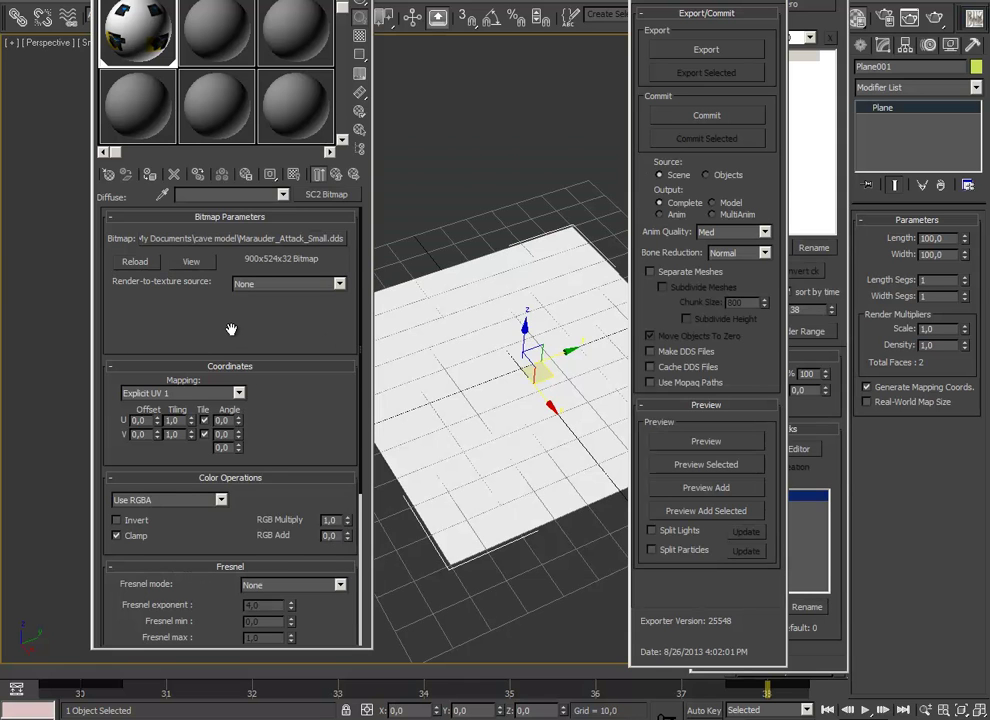
- Set the diffuse bitmap's color channels to Use RGB and return to the parent material 01 - Default
left_click(184, 500)
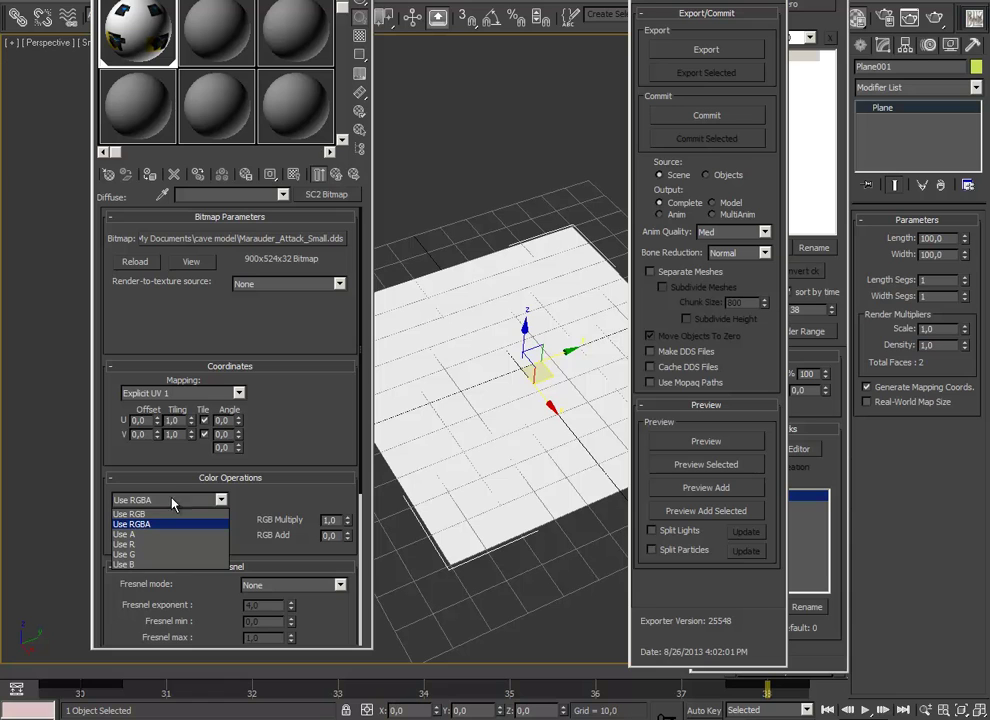
left_click(145, 514)
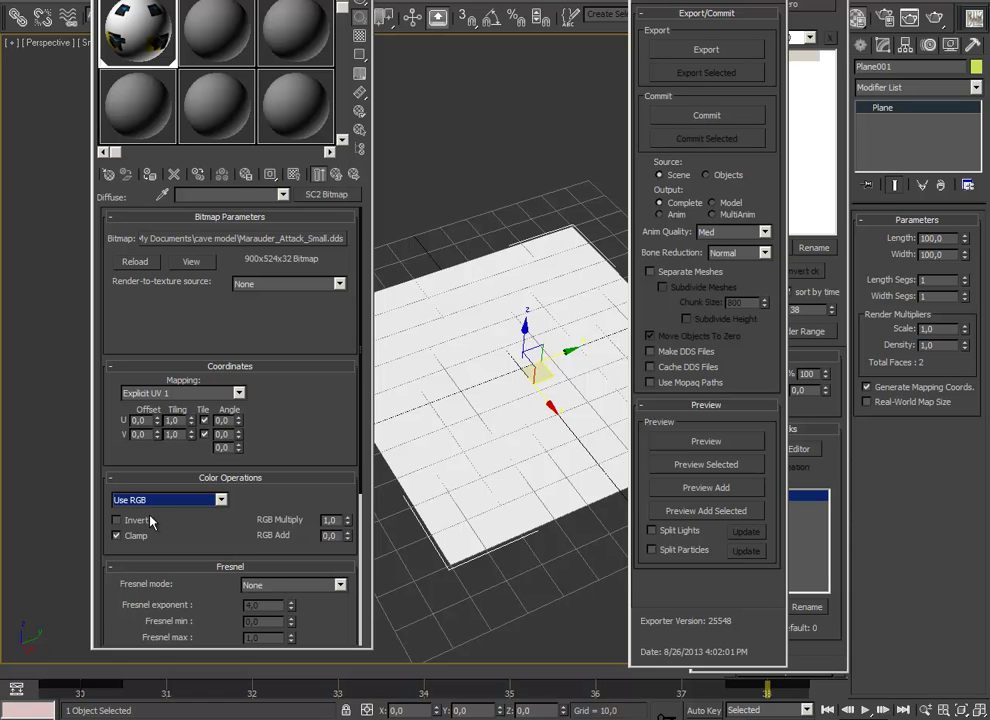
left_click(283, 194)
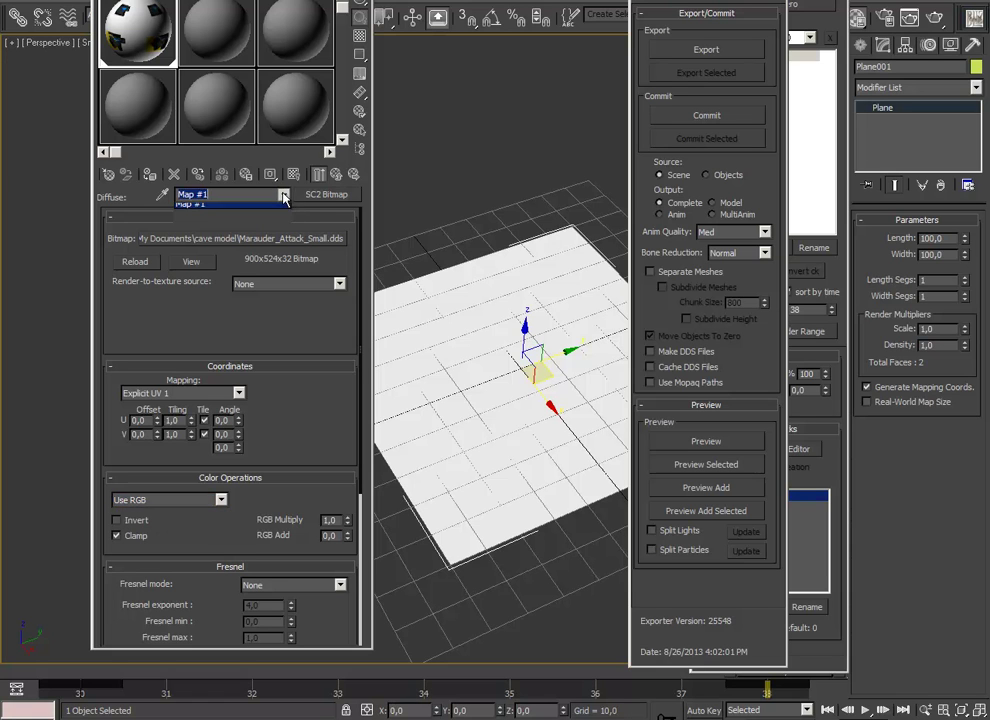
left_click(198, 208)
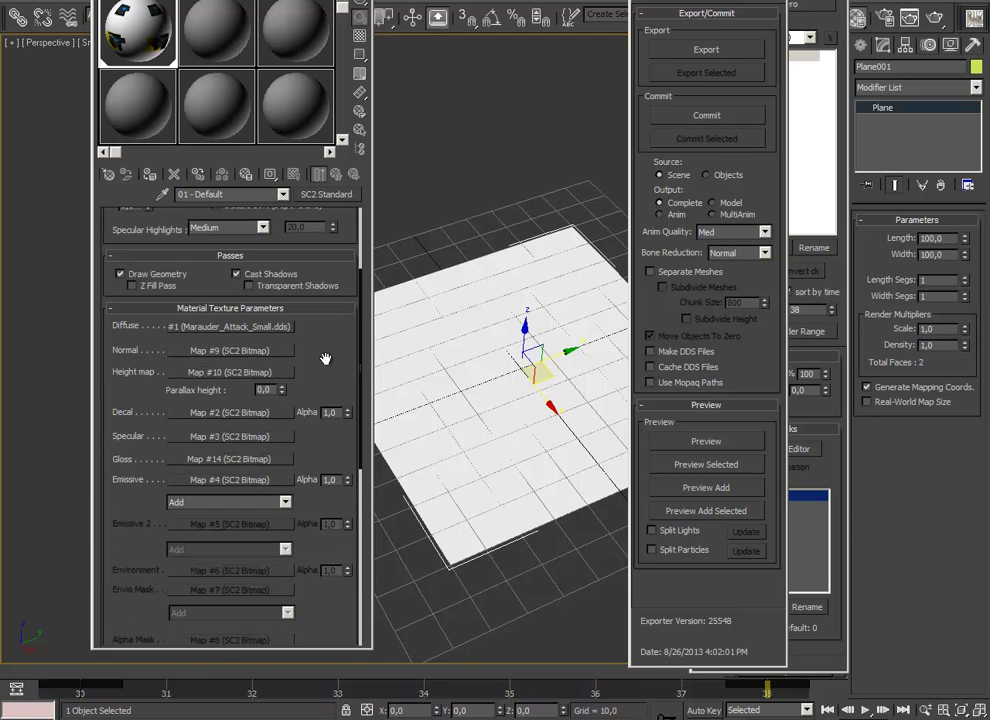
- Change the material's type to Mask in its basic parameters, leaving the blend mode on Opaque
scroll(316, 287, "down", 1)
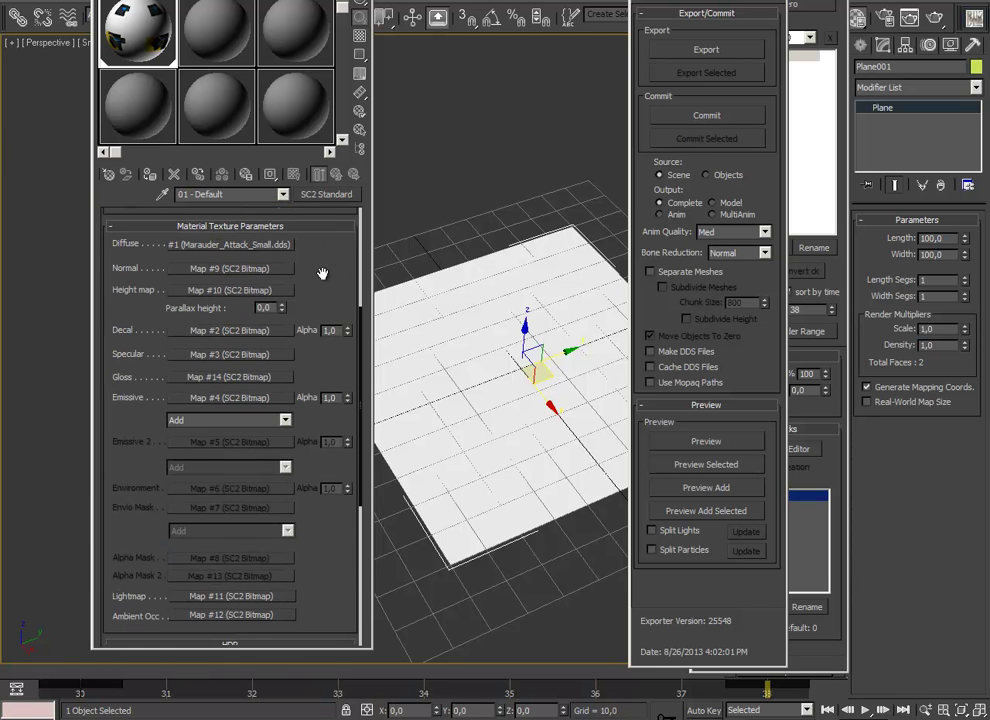
left_click_drag(320, 276, 316, 517)
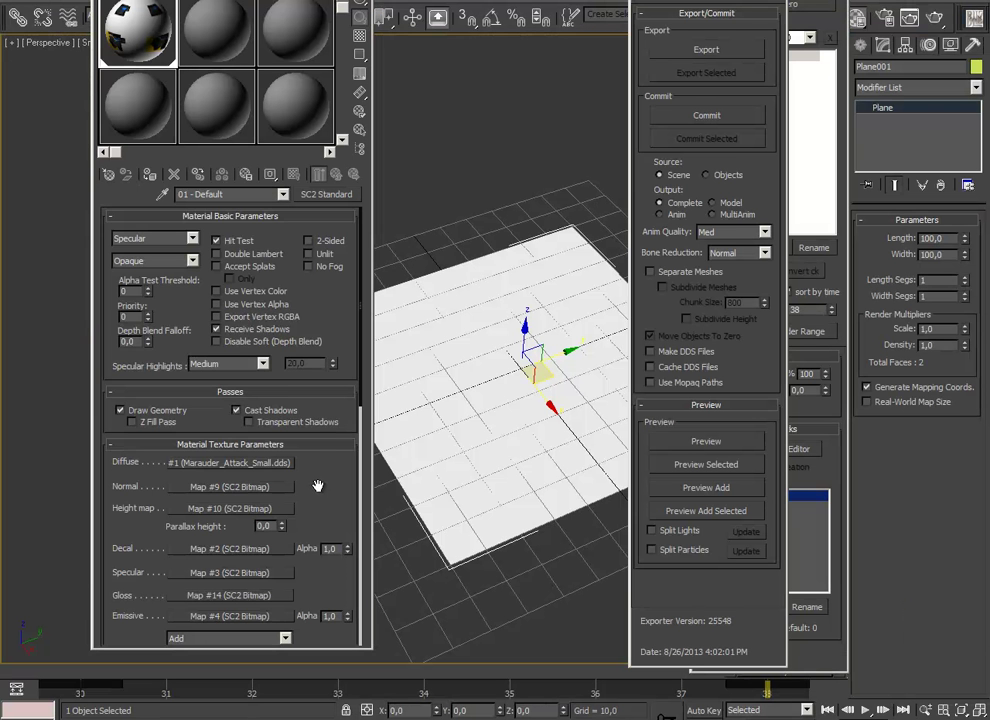
mouse_move(318, 486)
left_mouse_down()
mouse_move(310, 340)
mouse_move(311, 482)
left_mouse_up()
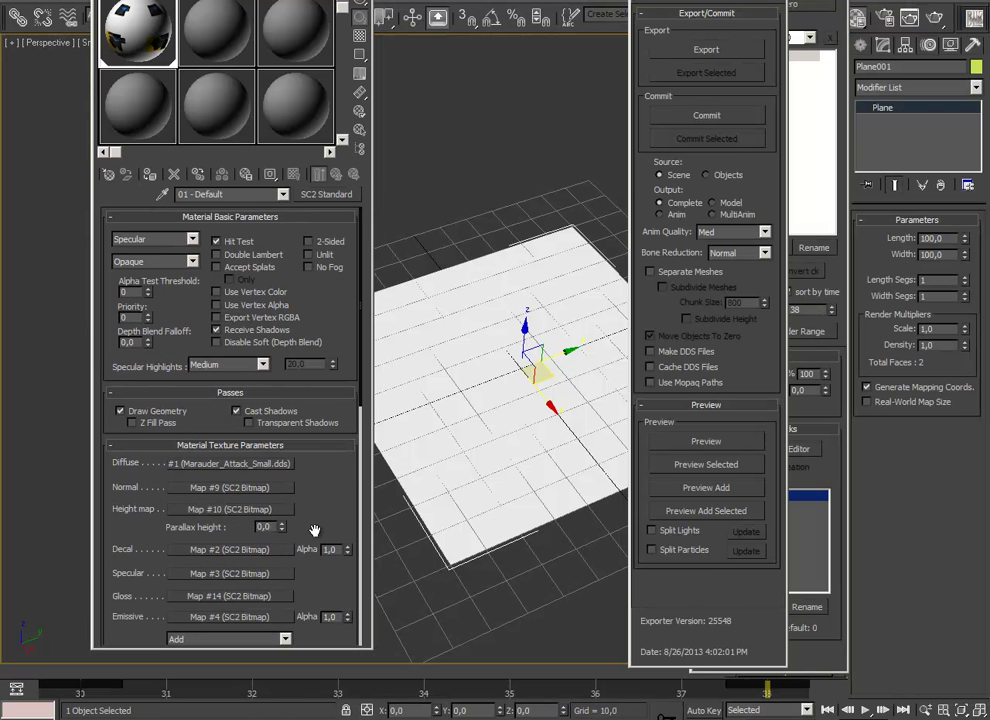
left_click(193, 260)
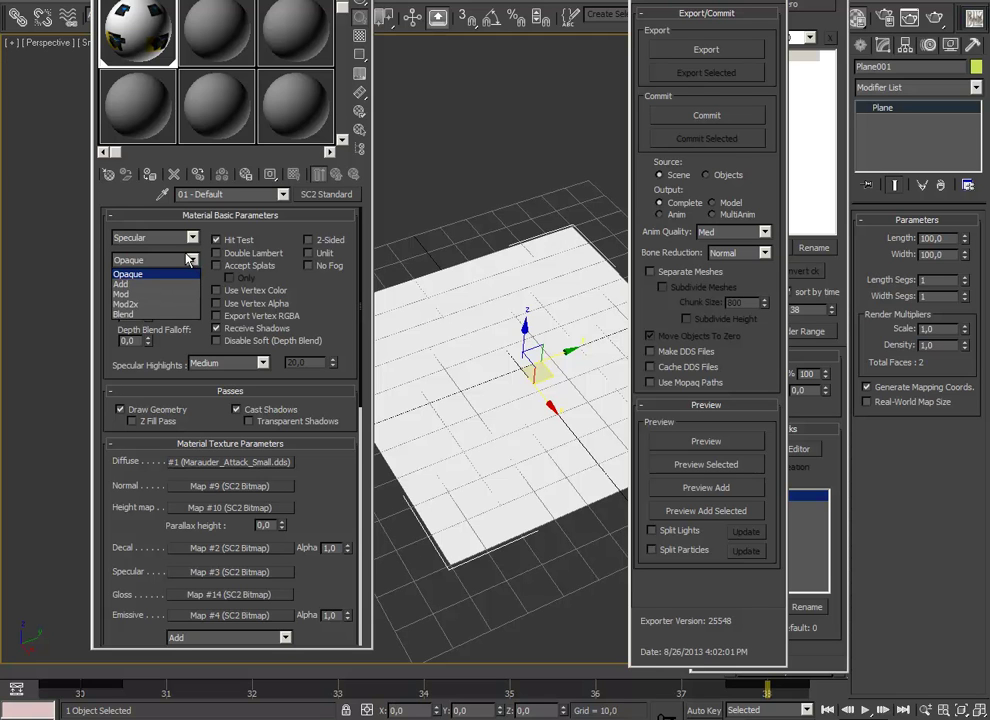
left_click(188, 260)
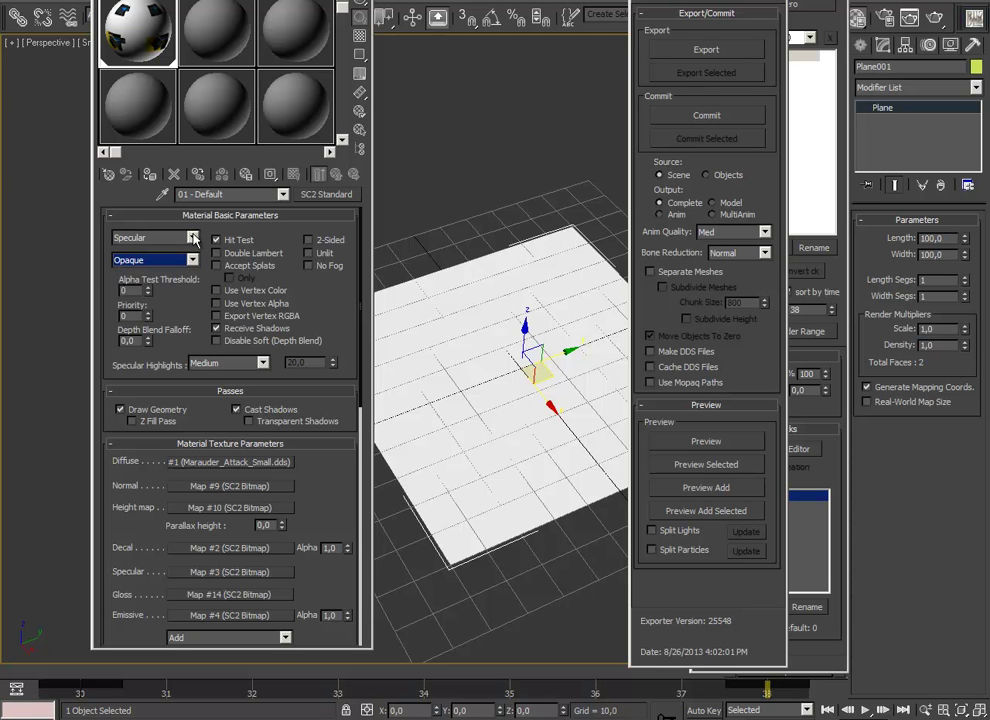
left_click(192, 238)
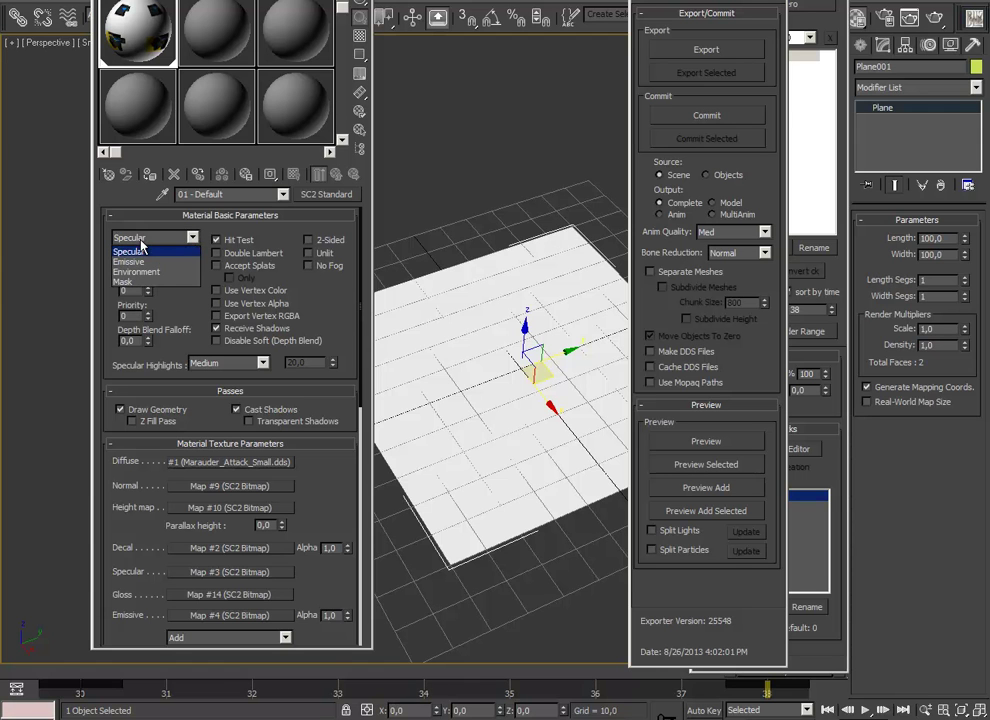
left_click(124, 281)
- Copy the Marauder_Attack_Small.dds diffuse map into the material's Alpha Mask slot
left_click_drag(337, 519, 307, 229)
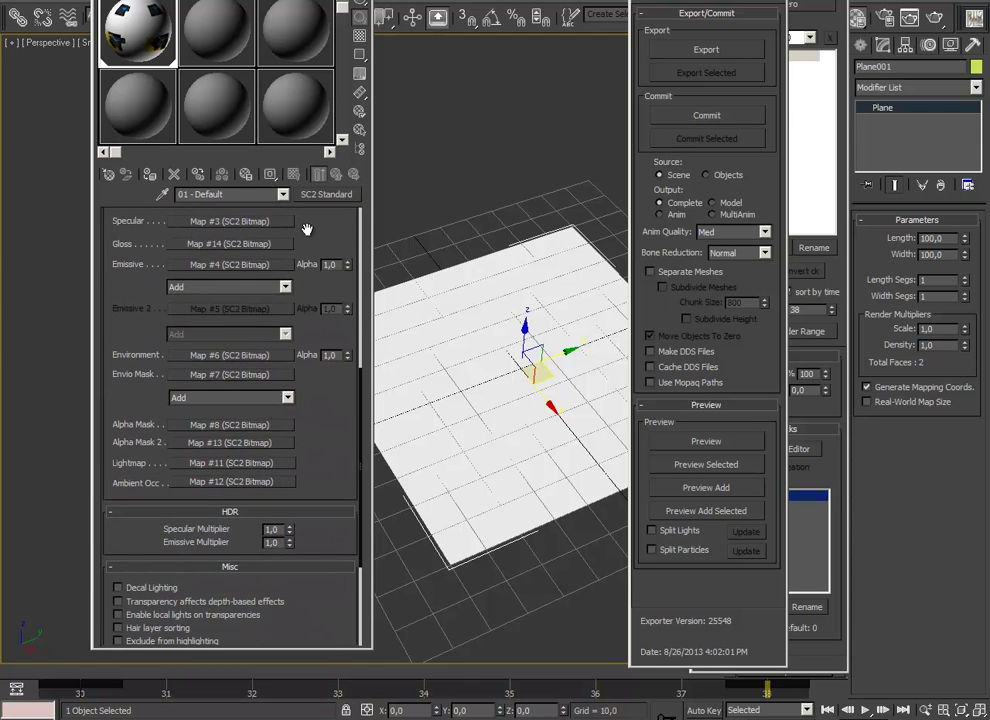
left_click(262, 426)
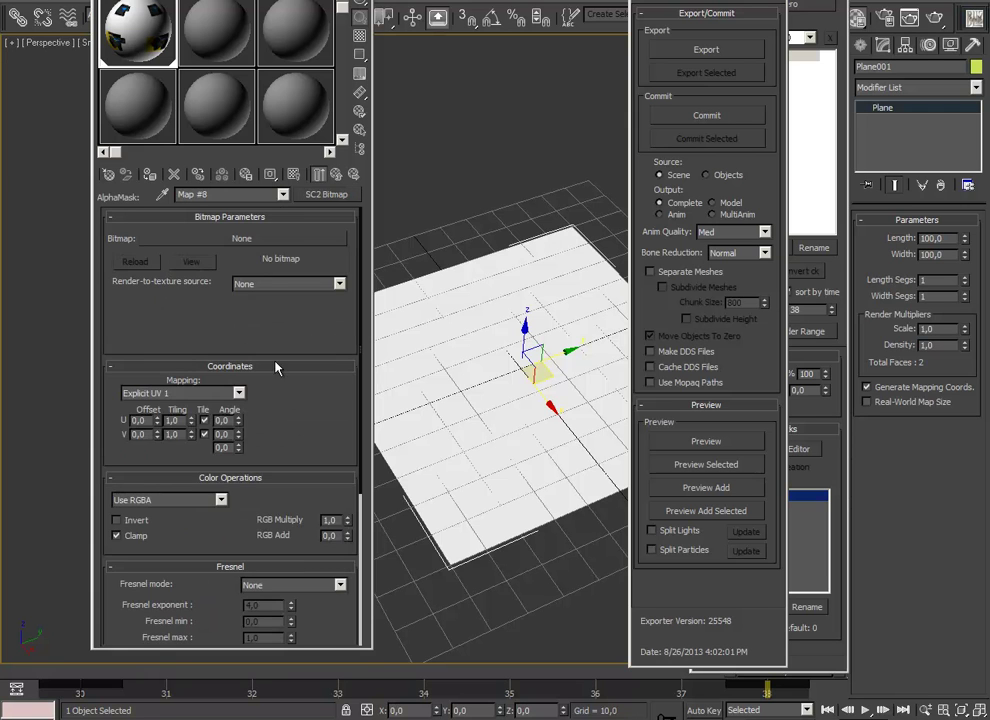
left_click(282, 194)
left_click(265, 206)
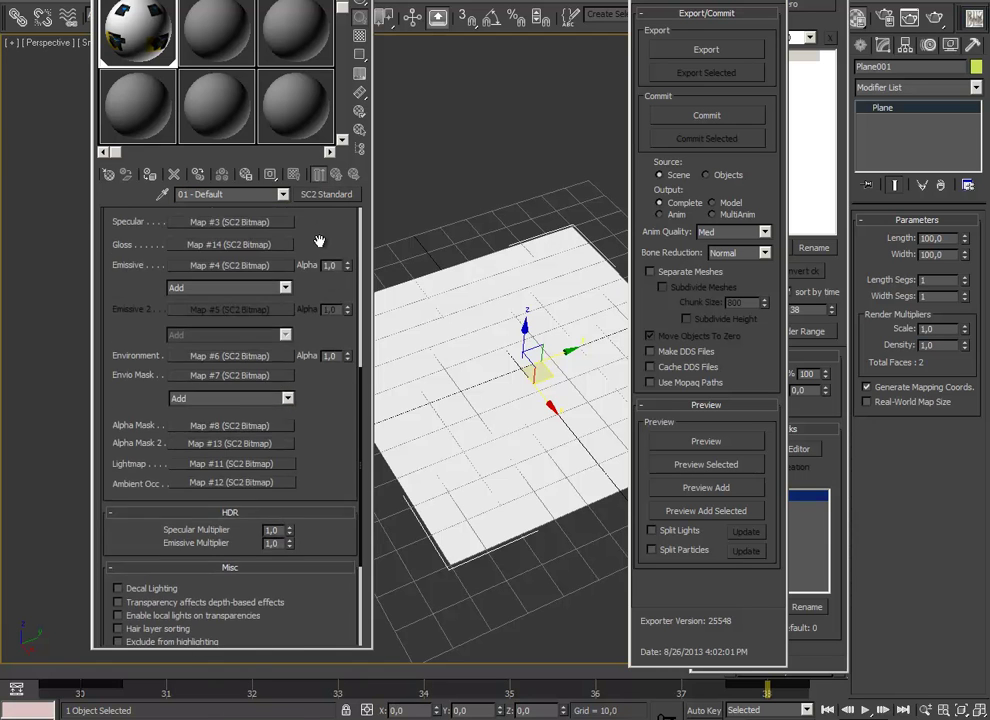
left_click_drag(319, 241, 316, 404)
left_click_drag(260, 277, 200, 590)
left_click(198, 351)
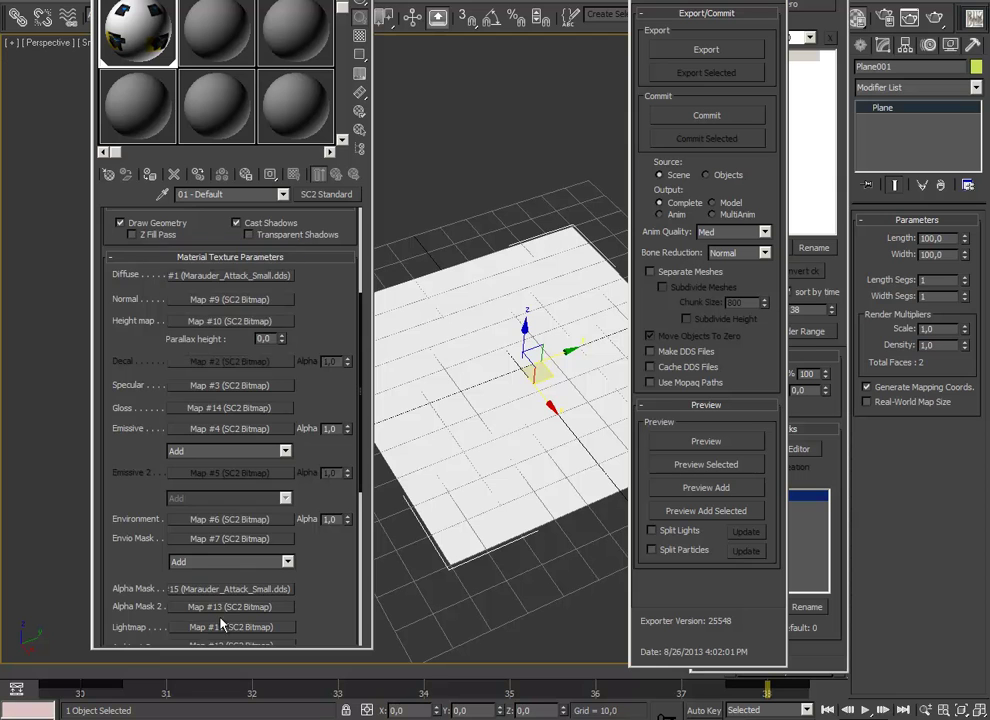
- Set the alpha mask bitmap's color channels to Use A and preview the scene again
left_click(215, 590)
left_click_drag(298, 430, 295, 297)
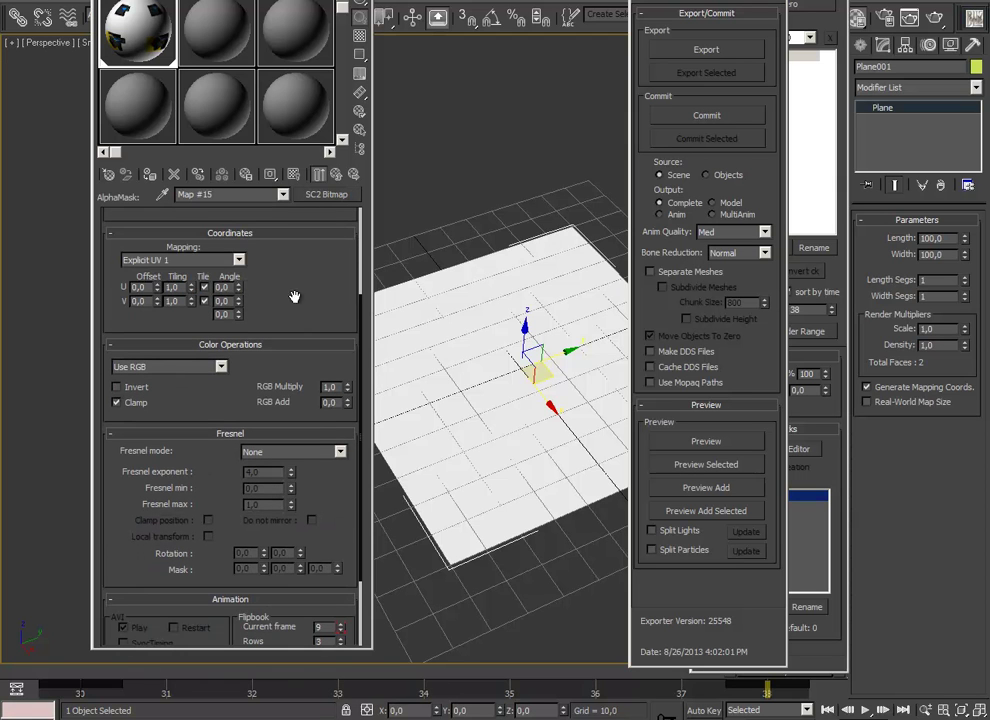
left_click(176, 367)
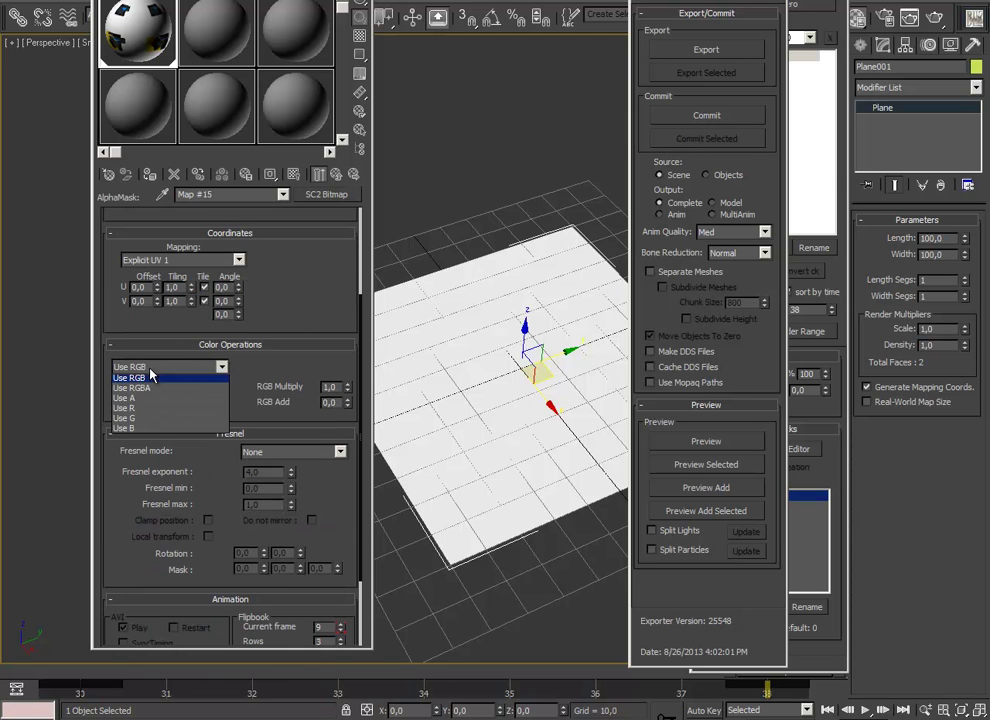
left_click(140, 424)
left_click_drag(279, 290, 281, 451)
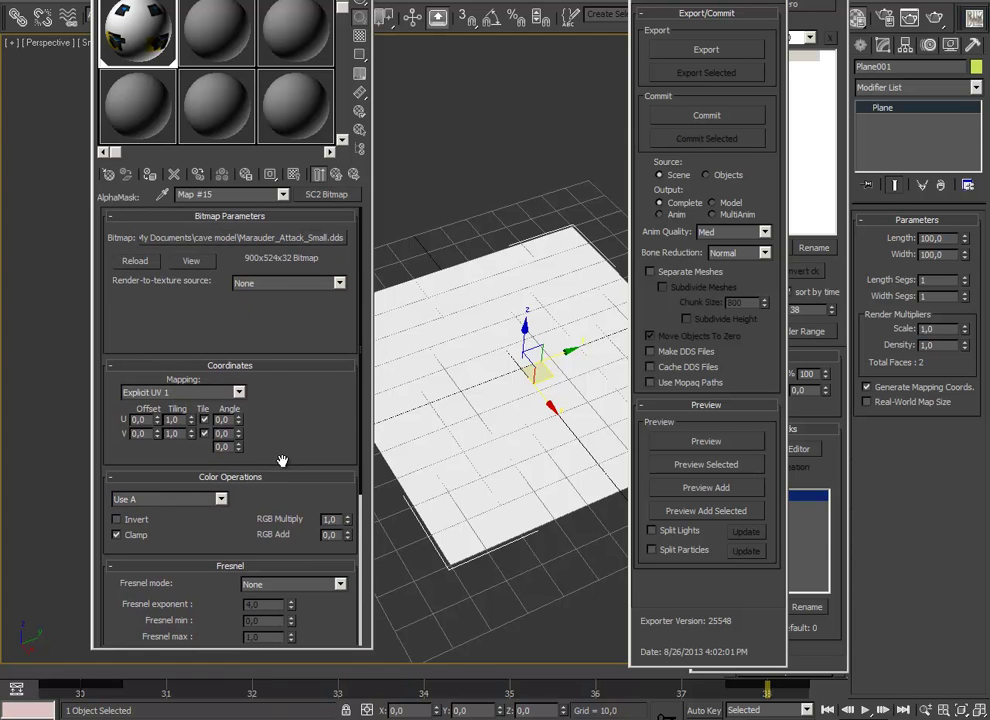
left_click(727, 445)
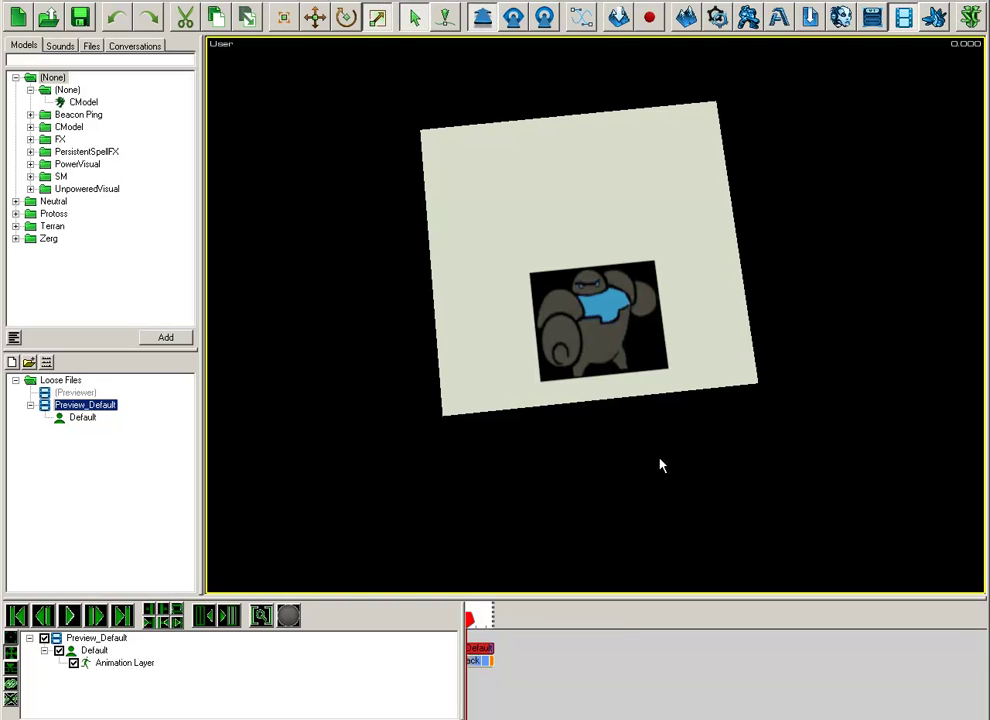
- Switch back to 3ds Max and return from the alpha mask bitmap to the basic parameters of the parent material 01 - Default
middle_click_drag(659, 459, 630, 368)
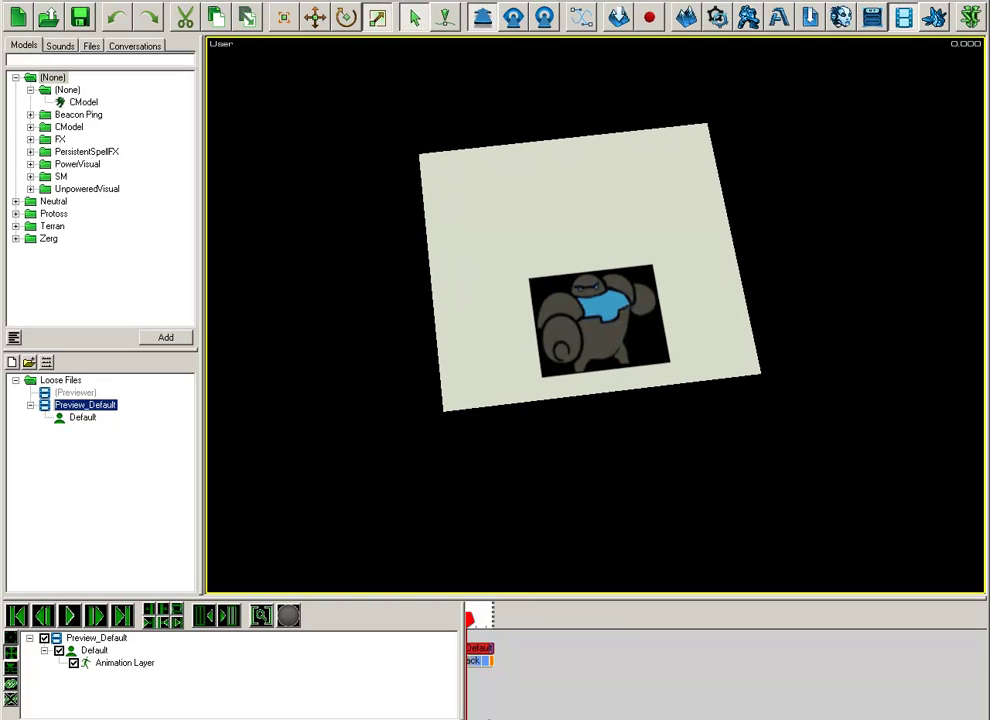
key("alt+Tab")
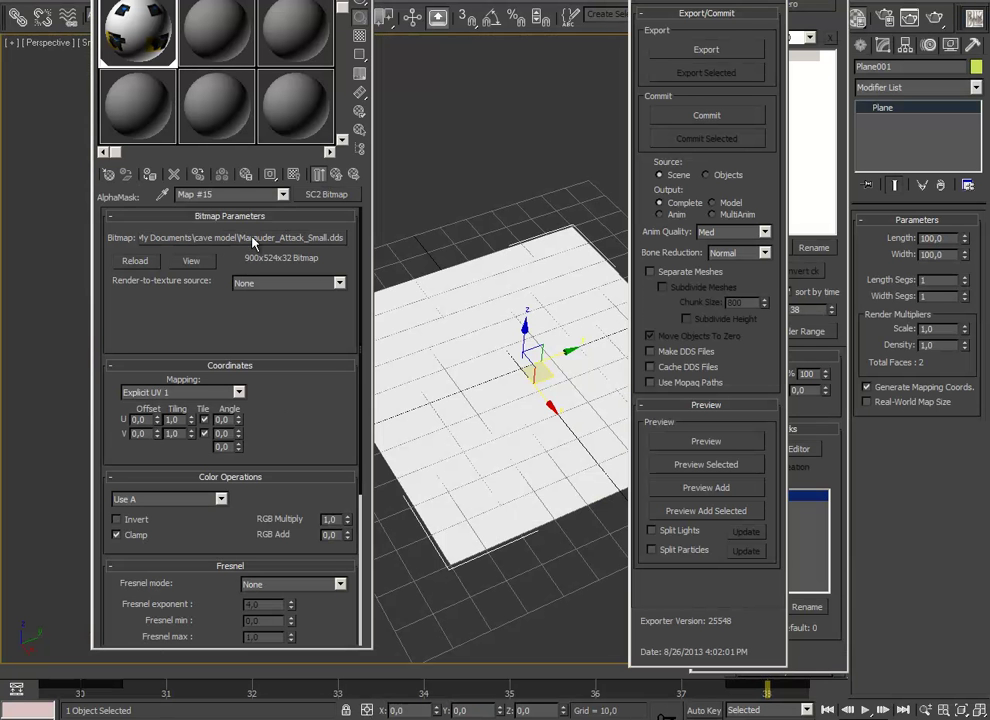
left_click(282, 195)
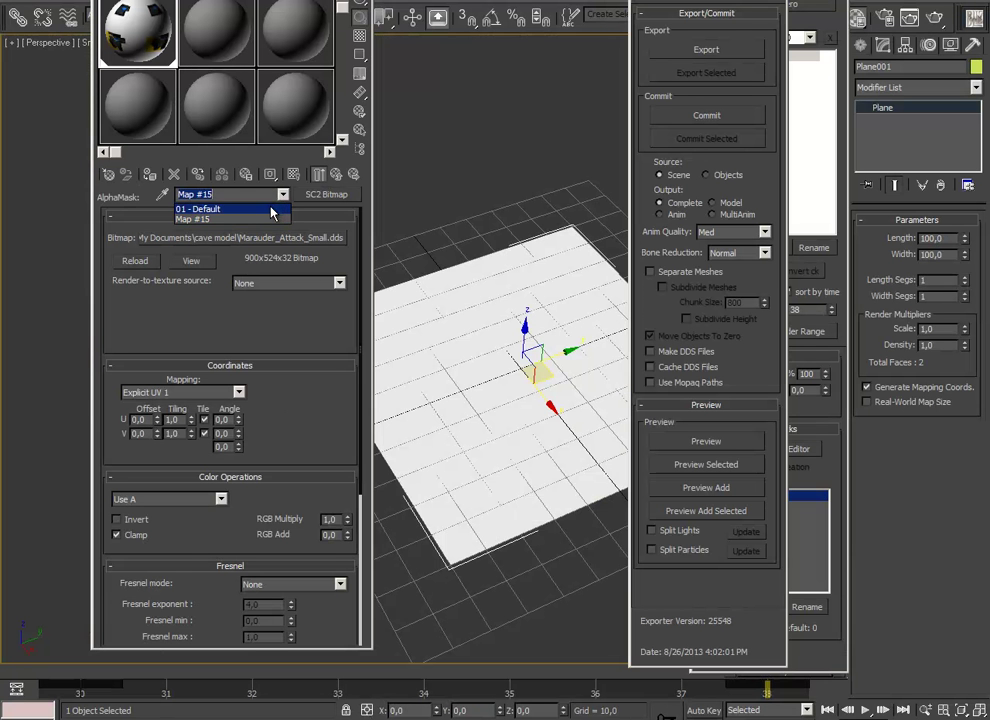
left_click(270, 209)
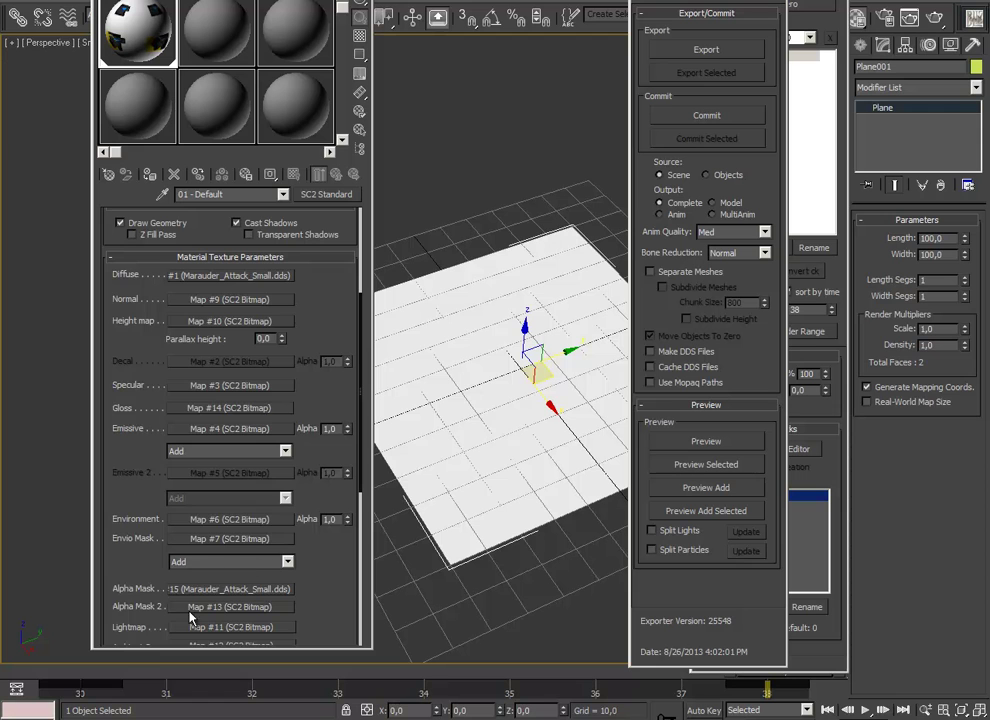
left_click_drag(245, 248, 310, 563)
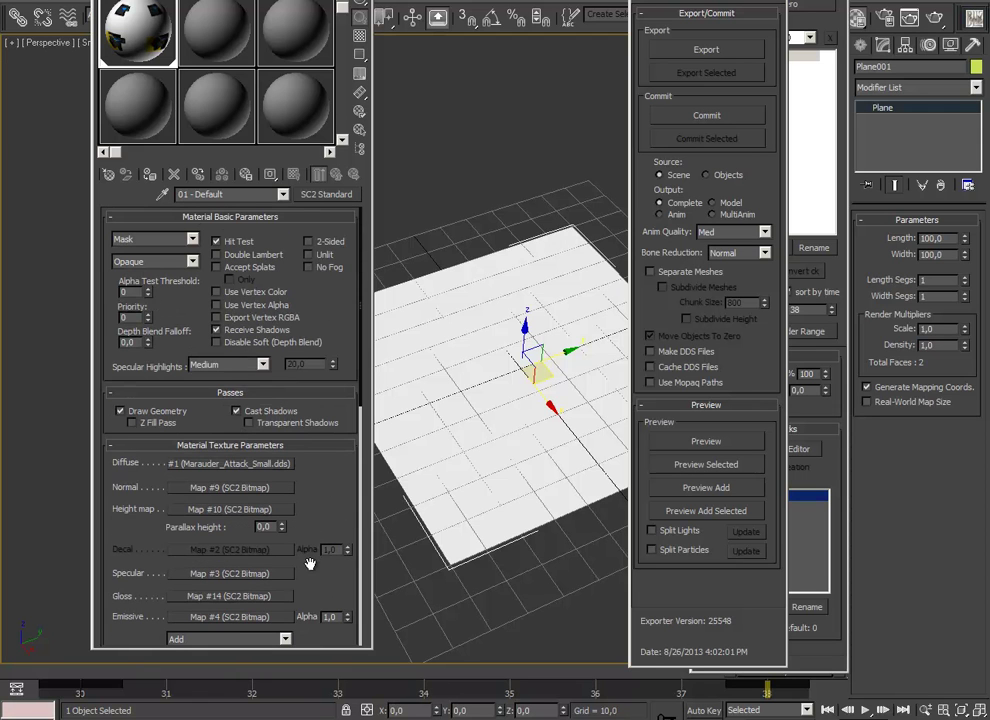
- Set the material's Alpha Test Threshold to 150 and inspect the masked plane in a new preview
double_click(131, 291)
left_click(300, 394)
key("Return")
left_click(688, 466)
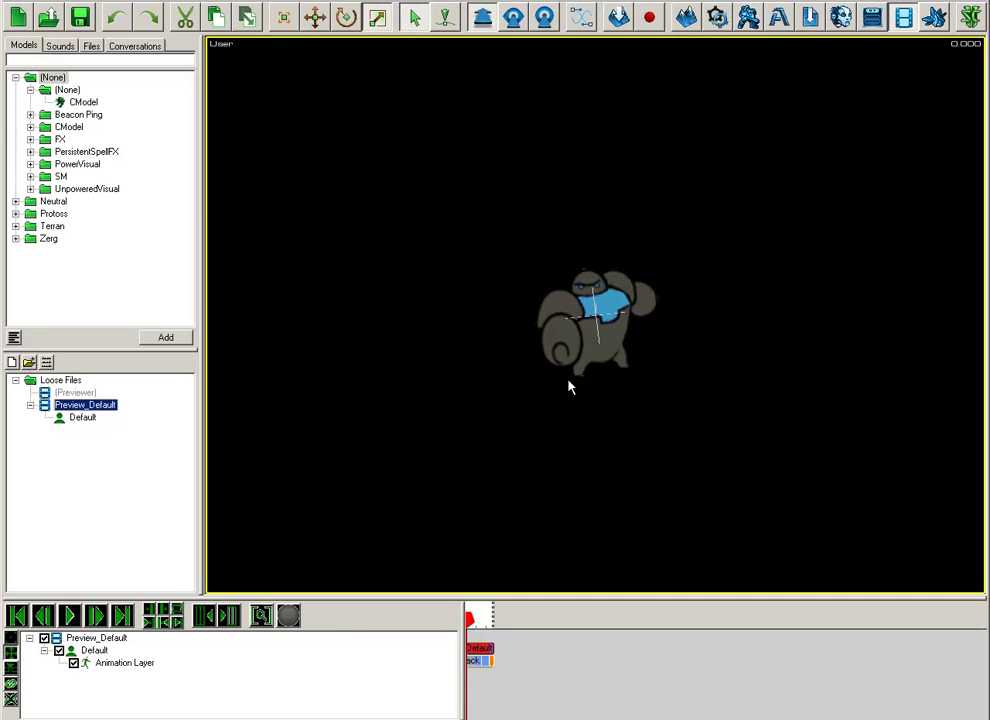
scroll(643, 376, "up", 3)
middle_click_drag(642, 369, 675, 284)
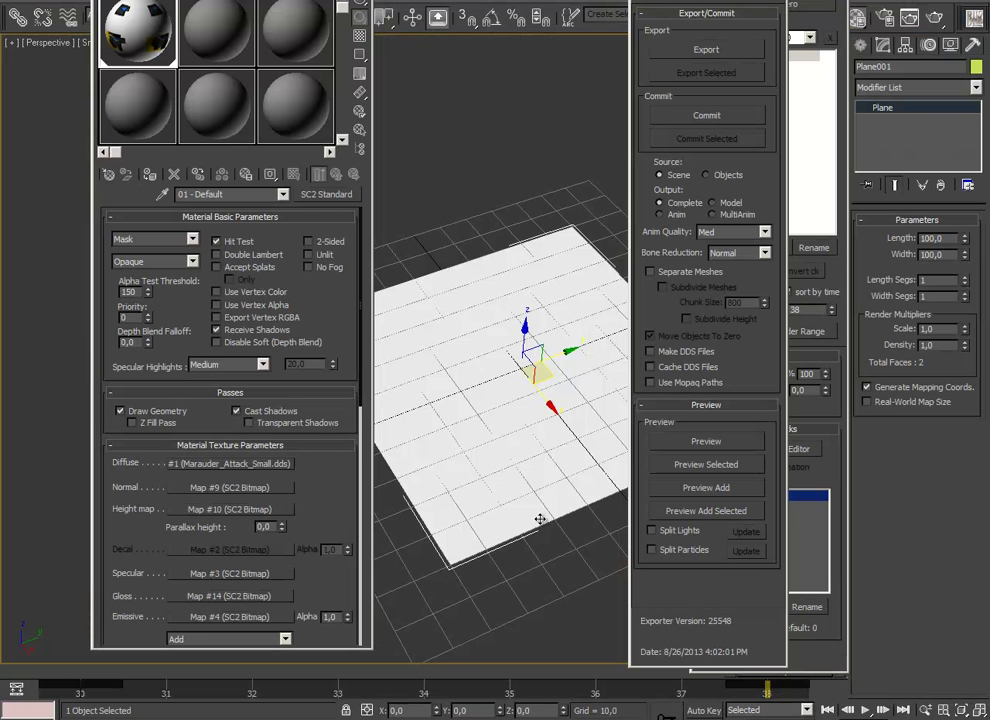
- Close the exporter window and rotate the plane to 90 degrees about X so it stands upright
middle_click_drag(540, 519, 453, 553, "alt")
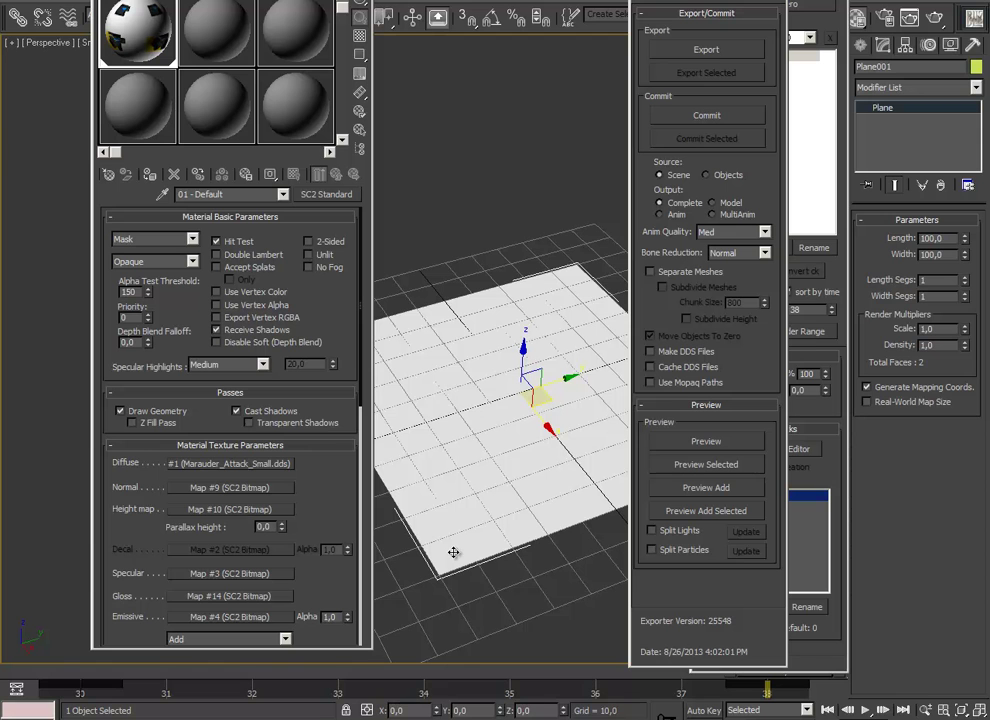
left_click(468, 621)
middle_click_drag(468, 621, 470, 548, "alt")
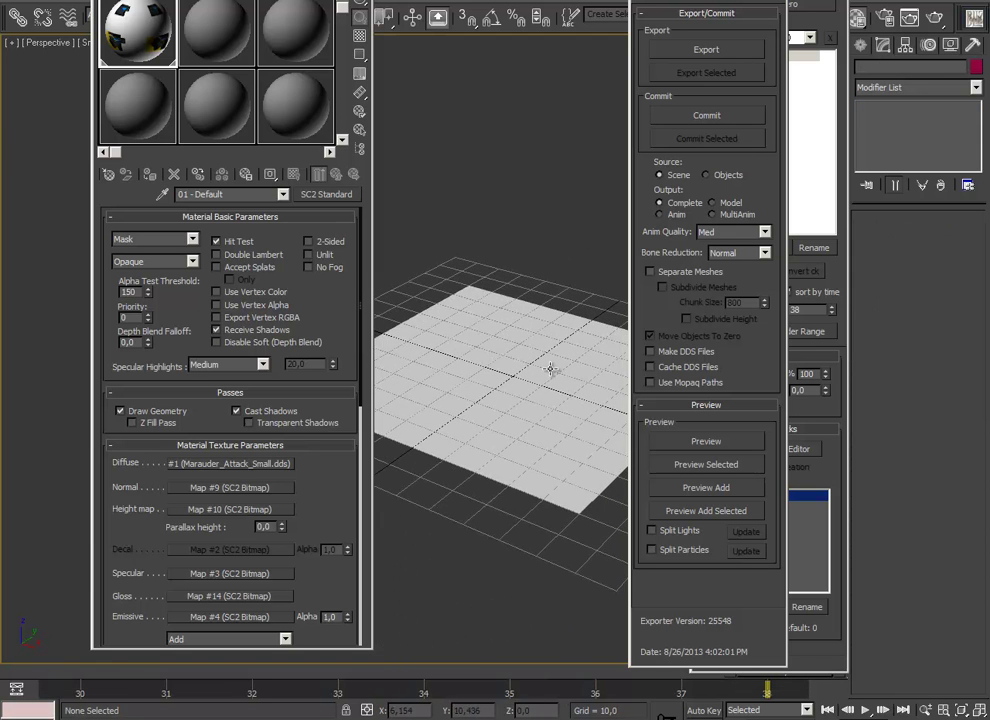
left_click(779, 2)
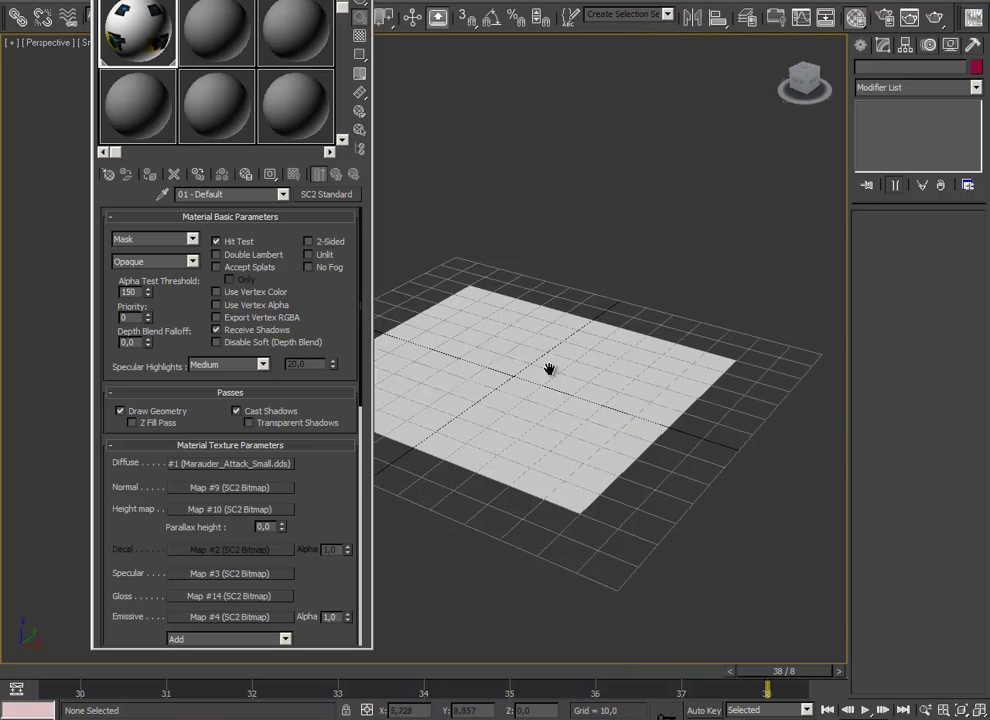
middle_click_drag(550, 369, 593, 371)
left_click(593, 371)
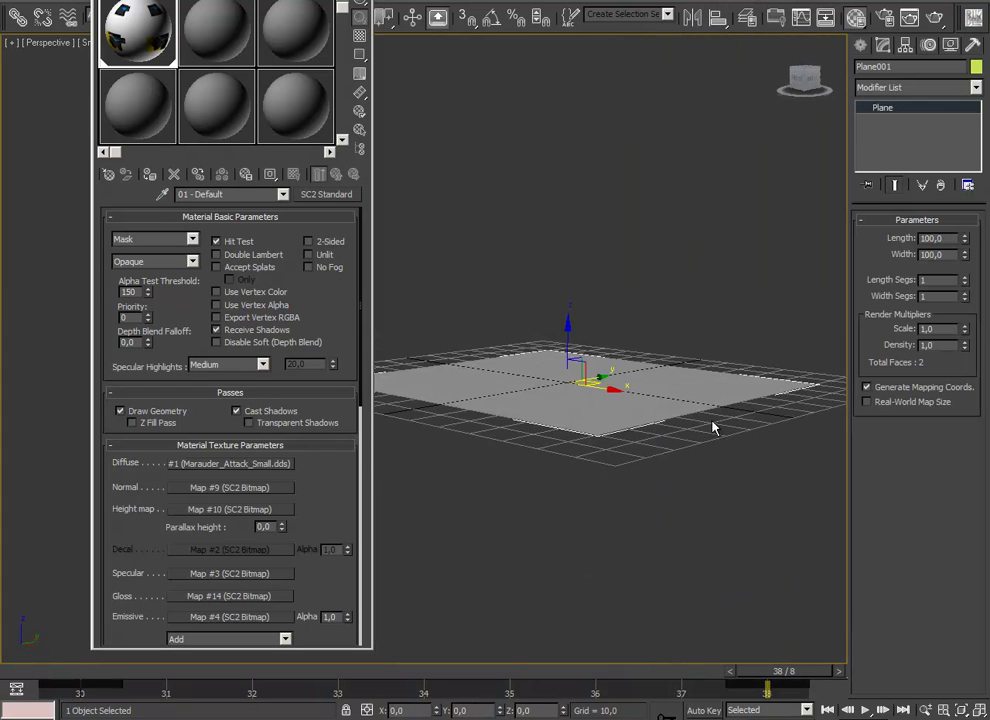
middle_click_drag(573, 440, 632, 437)
key("e")
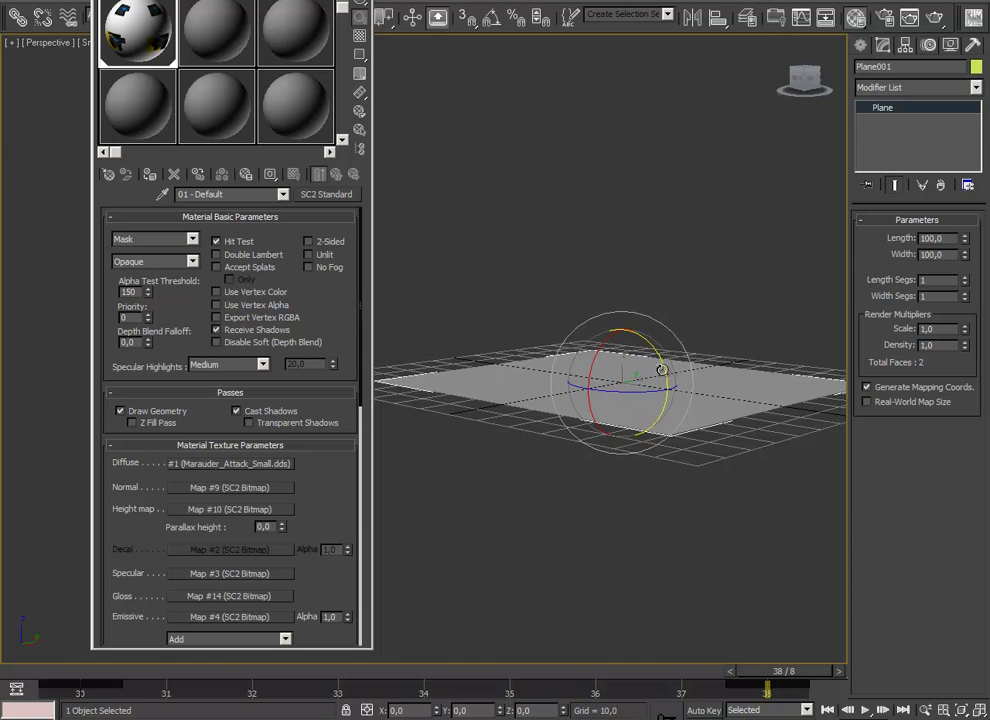
middle_click_drag(662, 370, 645, 422, "alt")
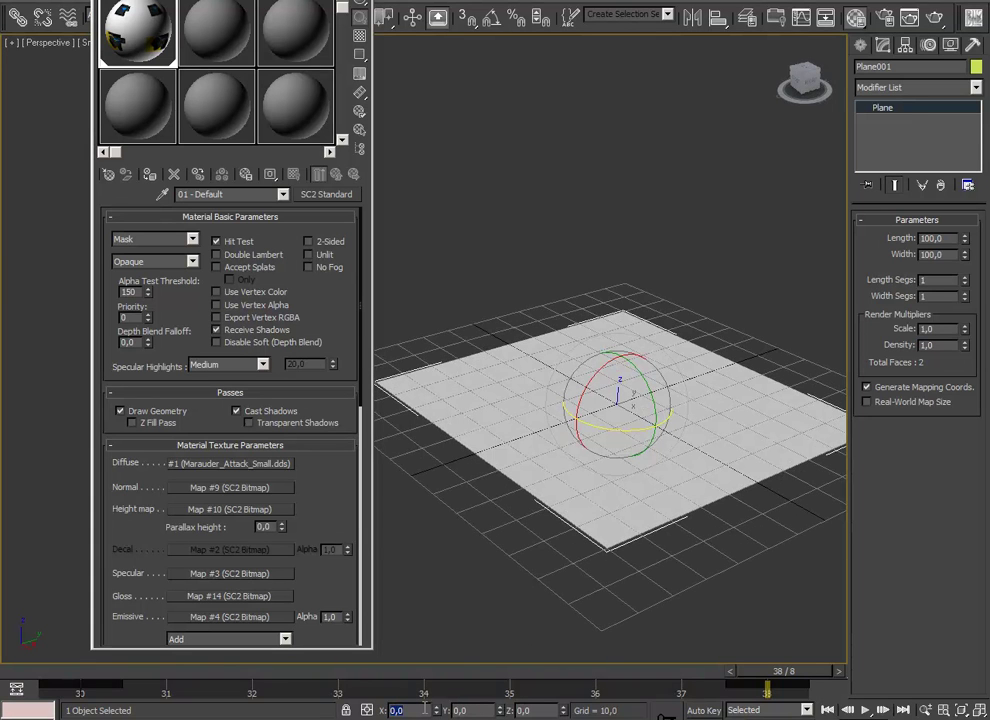
key("Return")
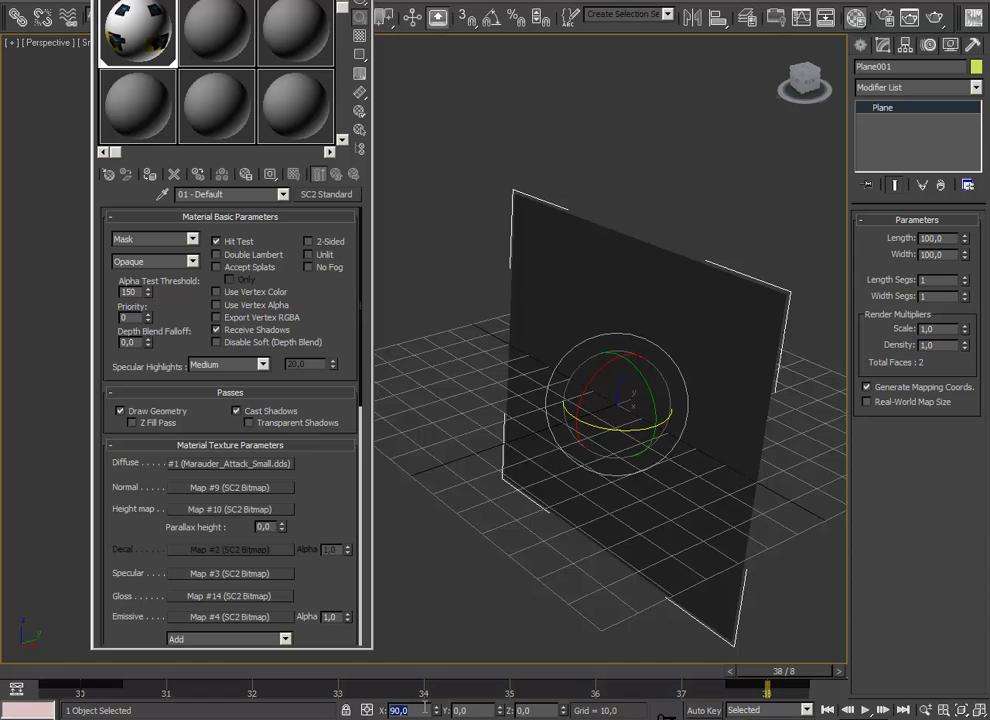
- Raise the upright plane to Z 50 so its lower edge rests on the grid
middle_click_drag(521, 557, 589, 680, "alt")
key("w")
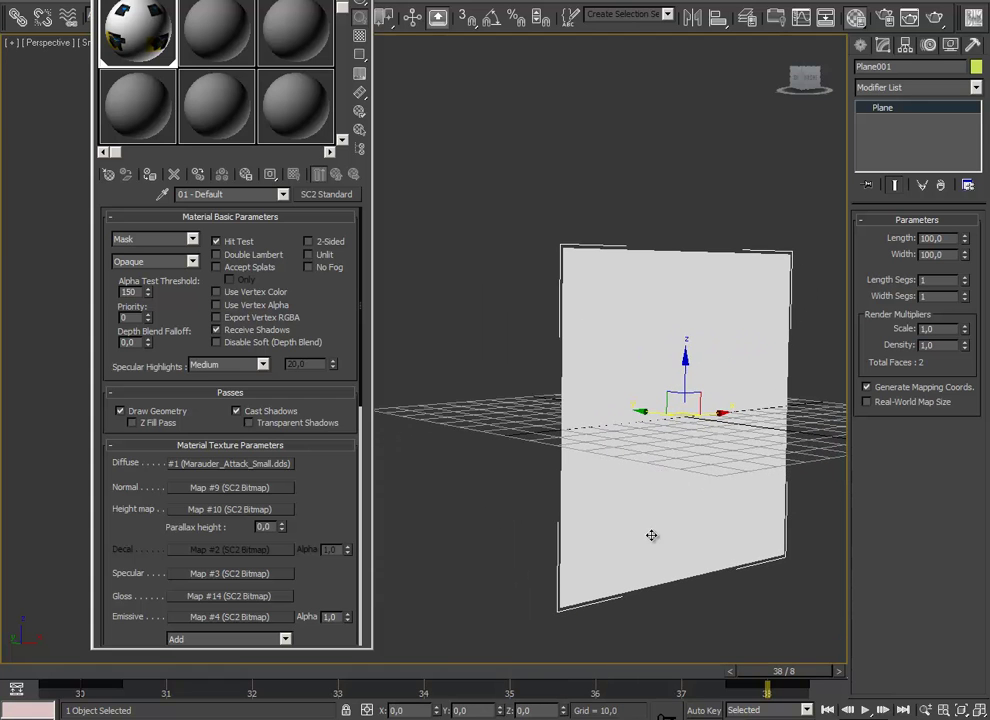
double_click(524, 709)
key("Return")
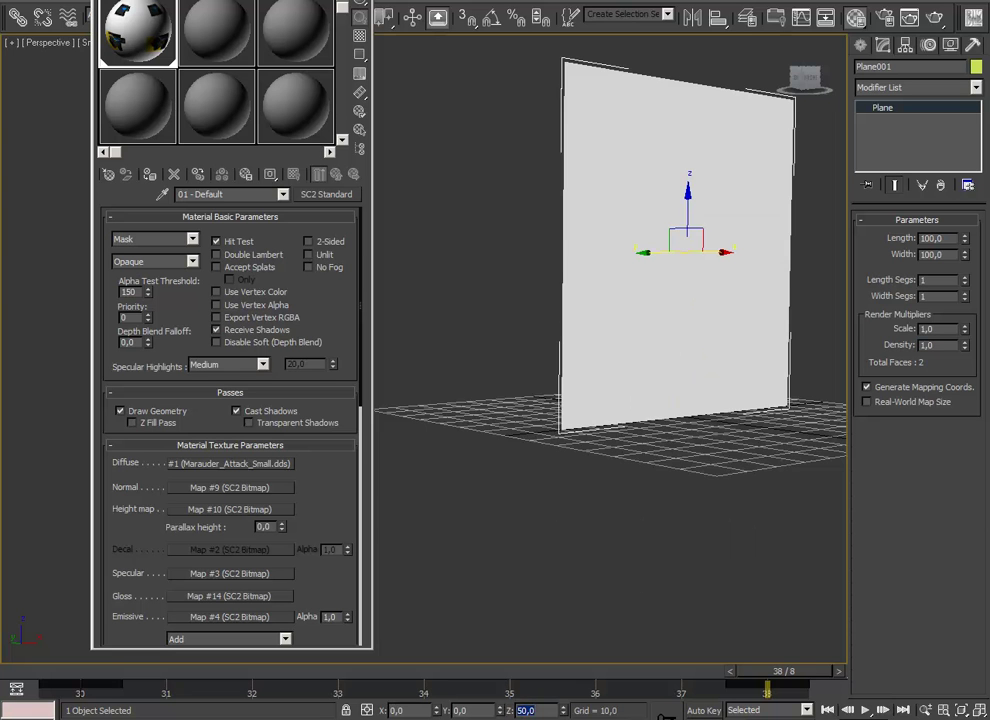
middle_click_drag(659, 470, 623, 450, "alt")
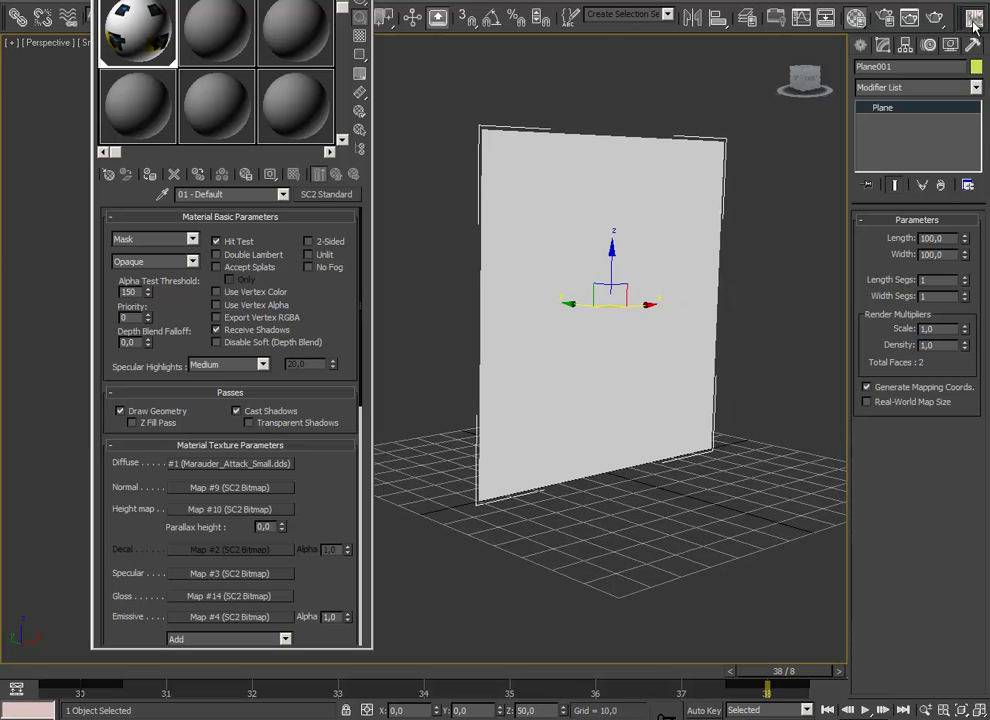
- Draw a bone with an end bone on the grid in front of the plane using the Bones system
left_click(974, 19)
left_click(780, 4)
left_click(861, 45)
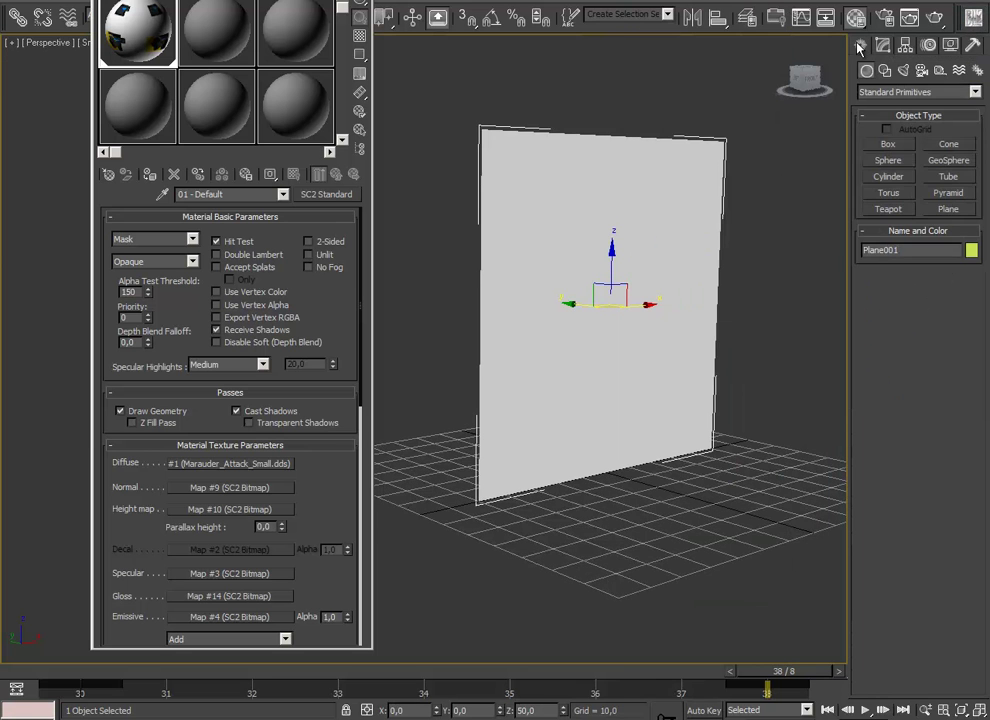
left_click(976, 70)
left_click(888, 145)
left_click(591, 578)
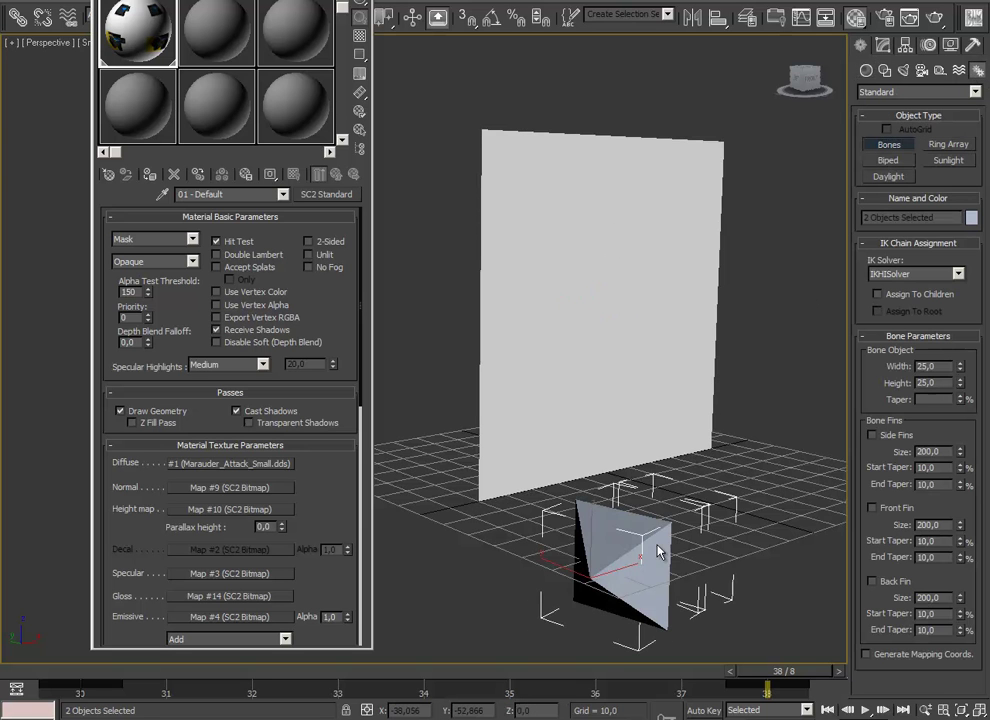
left_click(658, 548)
right_click(775, 517)
middle_click_drag(775, 517, 696, 496, "alt")
right_click(704, 578)
- Delete the first bone of the chain, keeping only the small end bone
scroll(539, 592, "up", 2)
scroll(539, 592, "down", 3)
middle_click_drag(596, 531, 638, 470)
left_click(452, 452)
key("Delete")
- Move the remaining bone to X 0, Y 0, Z 0 and set its Z rotation to 0
left_click(510, 445)
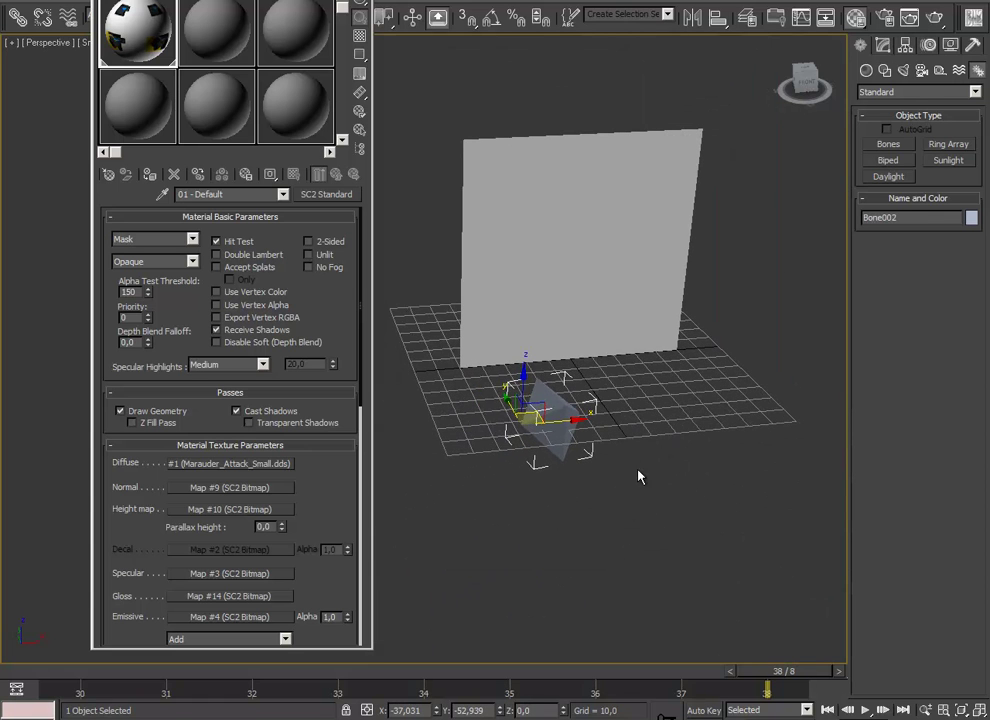
right_click(434, 711)
right_click(500, 711)
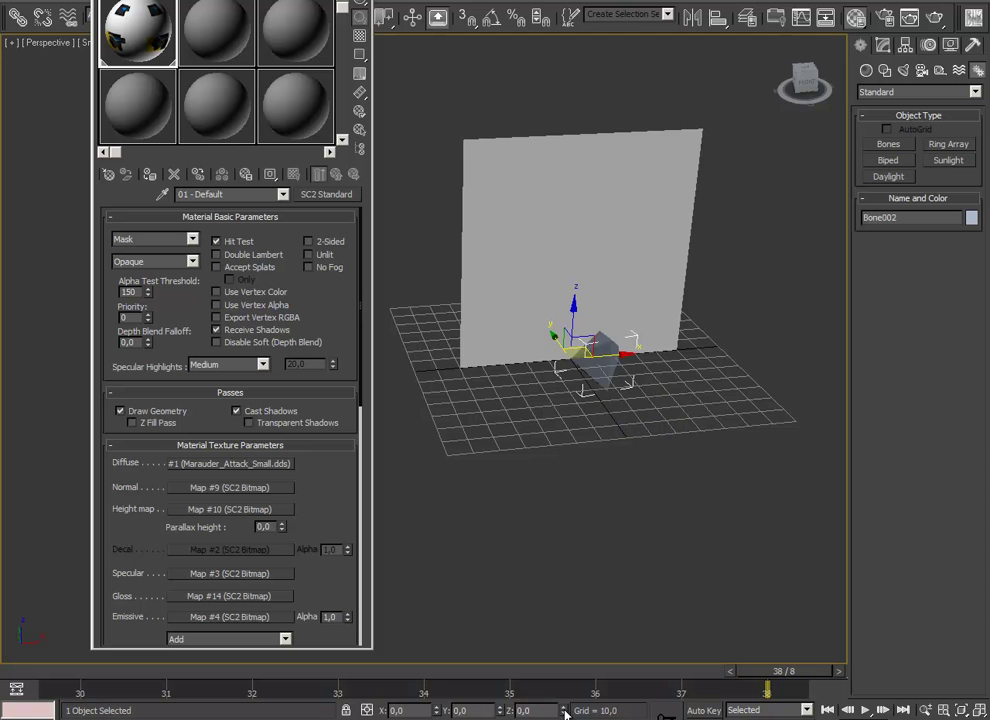
middle_click_drag(548, 454, 565, 518)
key("e")
right_click(562, 711)
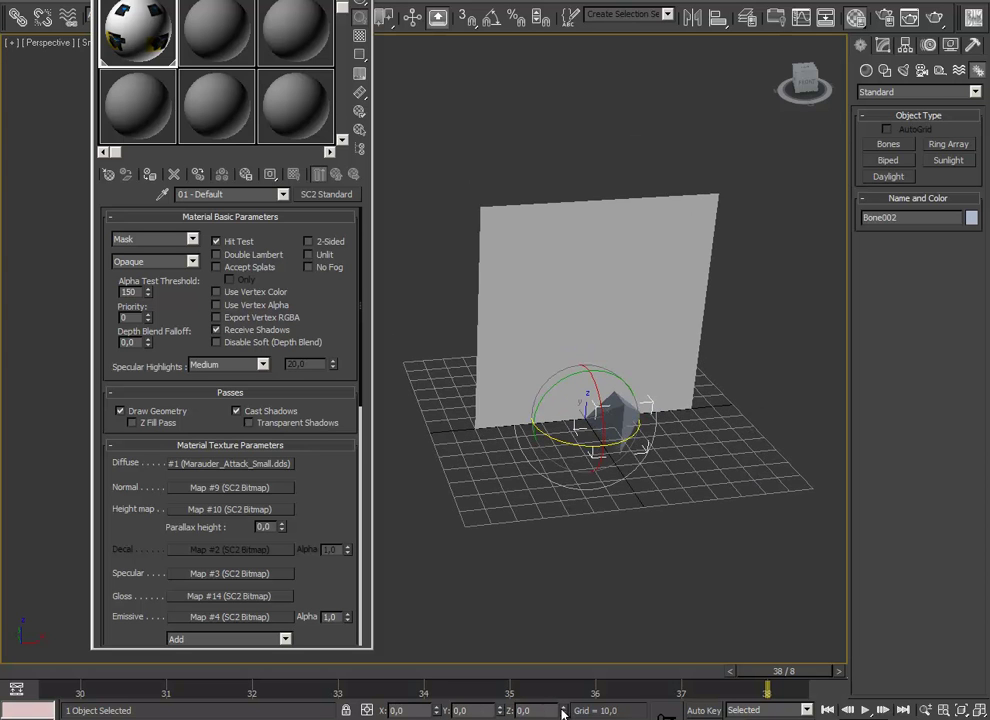
mouse_move(627, 493)
middle_mouse_down()
mouse_move(626, 506)
mouse_move(628, 494)
middle_mouse_up()
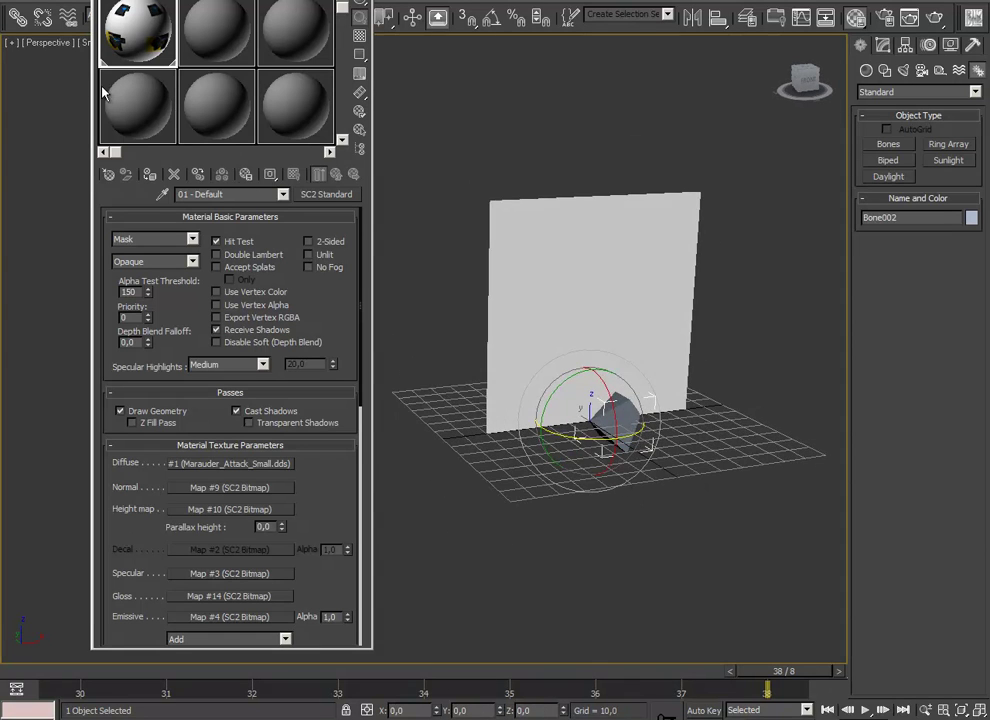
- Link the plane to the bone as its child
left_click(661, 297)
left_click(18, 18)
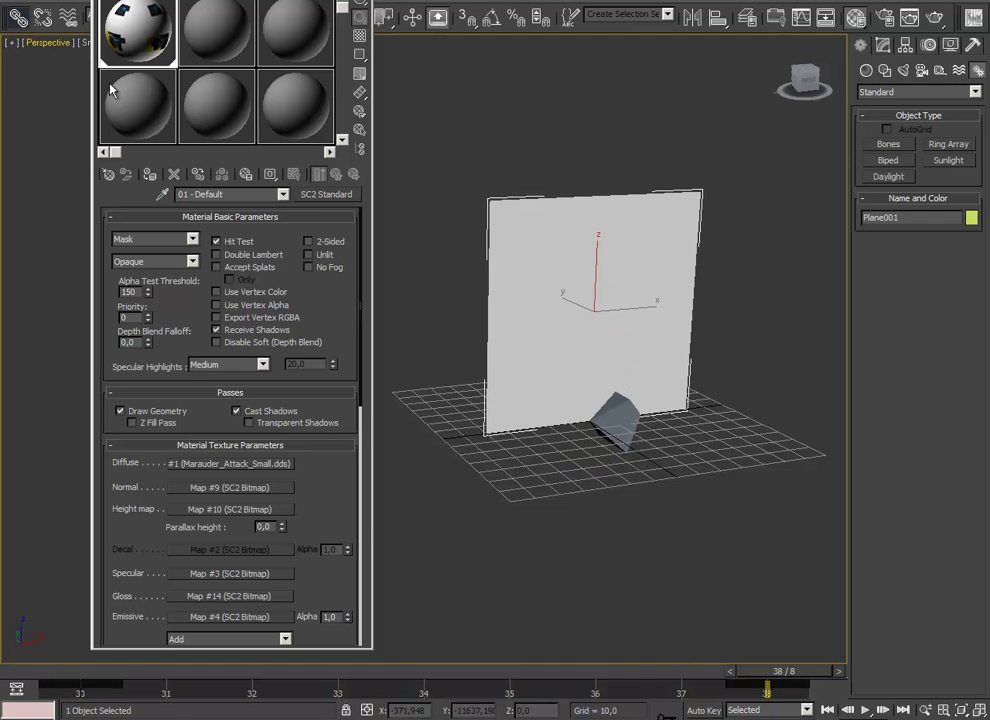
left_click_drag(592, 292, 655, 447)
middle_click_drag(655, 447, 662, 494)
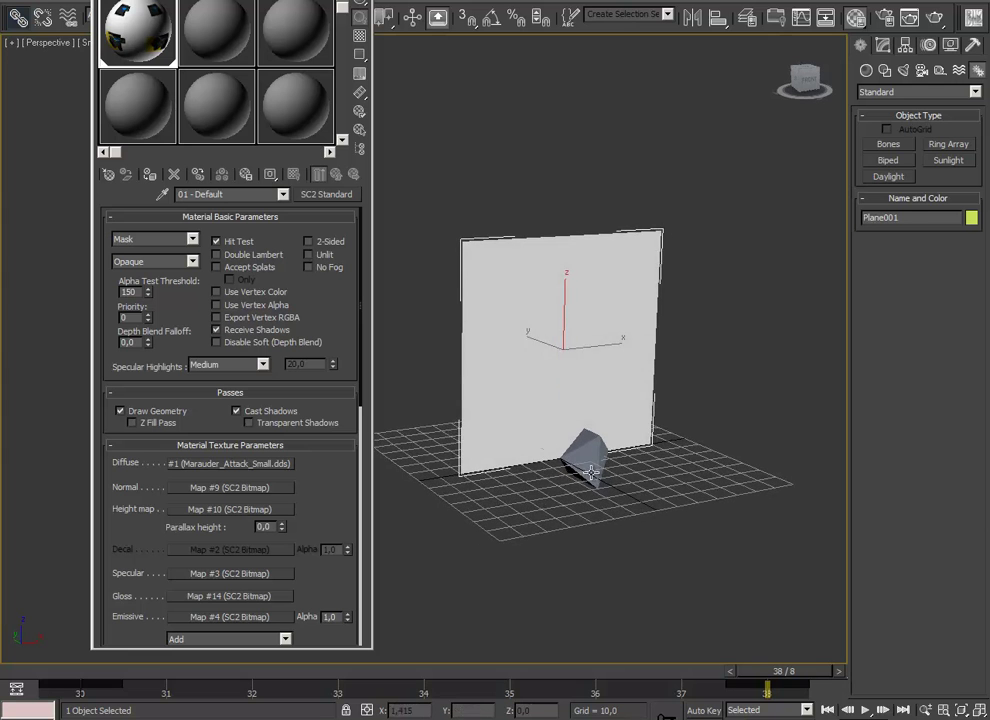
- Rotate the bone about 47 degrees around X to test the plane's link, and undo the rotation
left_click(594, 476)
key("e")
left_click_drag(545, 432, 563, 526)
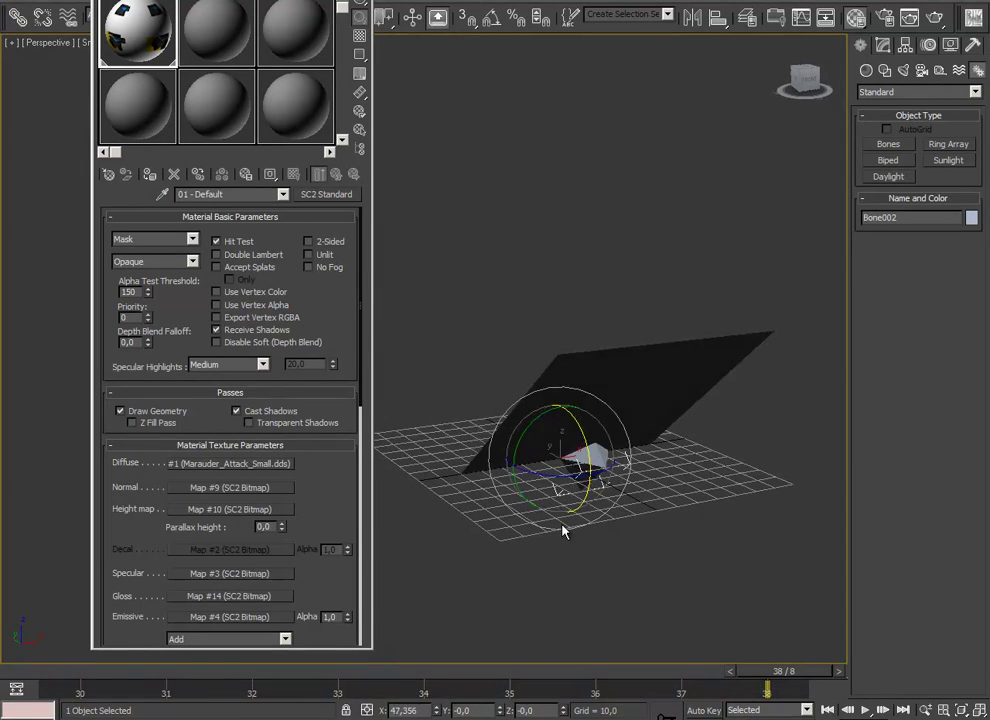
key("ctrl+z")
mouse_move(656, 453)
middle_mouse_down("alt")
mouse_move(643, 495)
mouse_move(621, 508)
mouse_move(647, 467)
middle_mouse_up("alt")
- Create an SC2 billboard behavior of type Full and enable Look At Camera for it
left_click(558, 2)
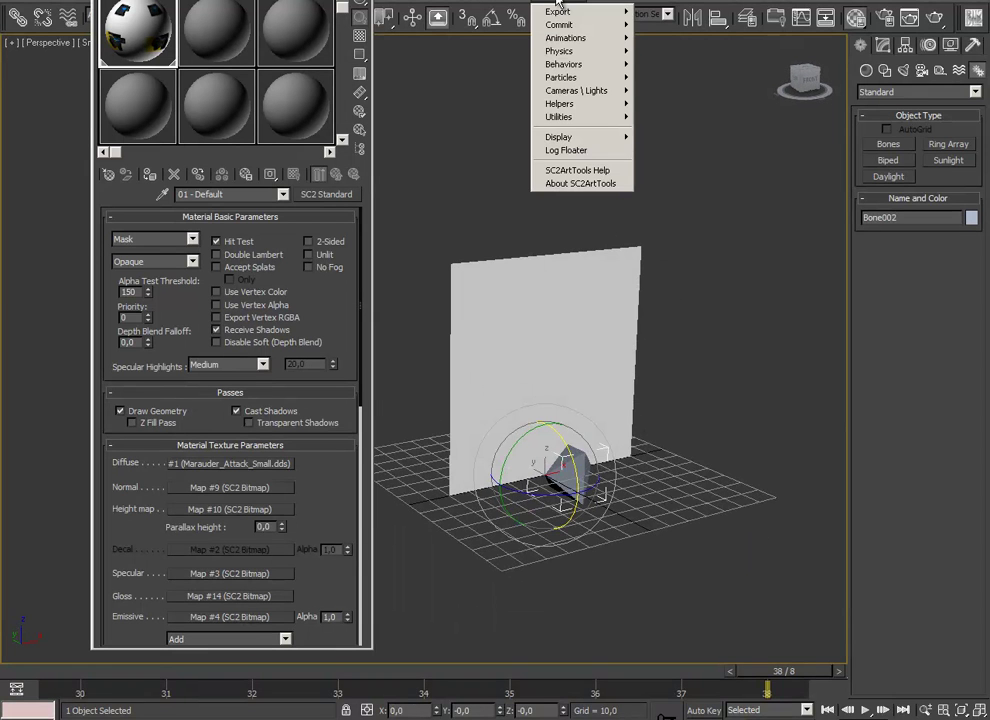
mouse_move(580, 126)
left_click(668, 65)
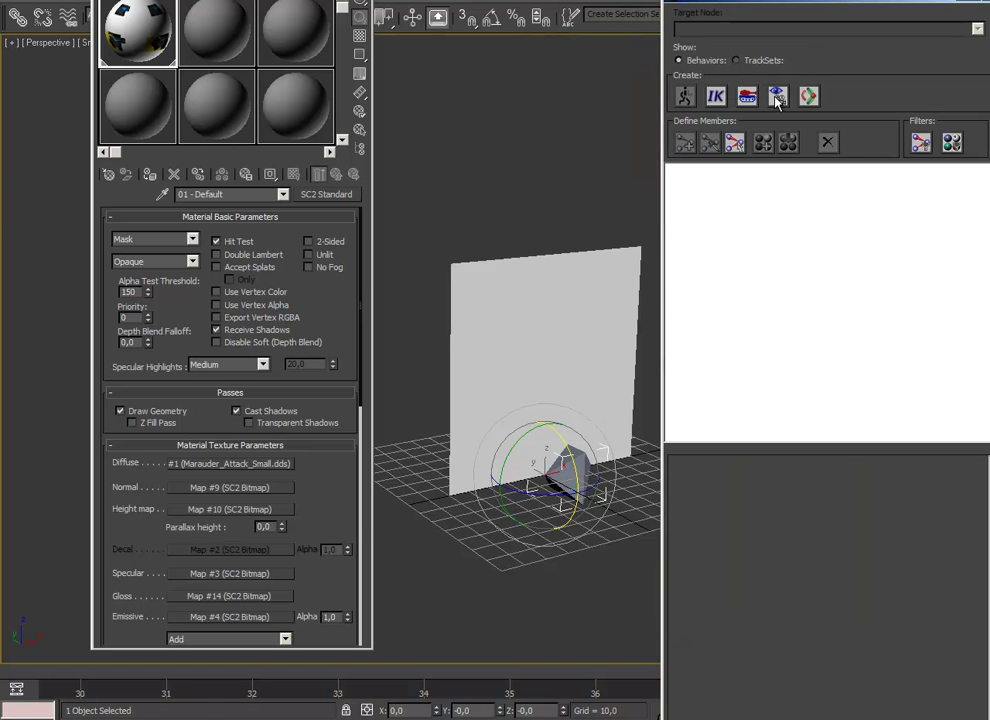
left_click(777, 96)
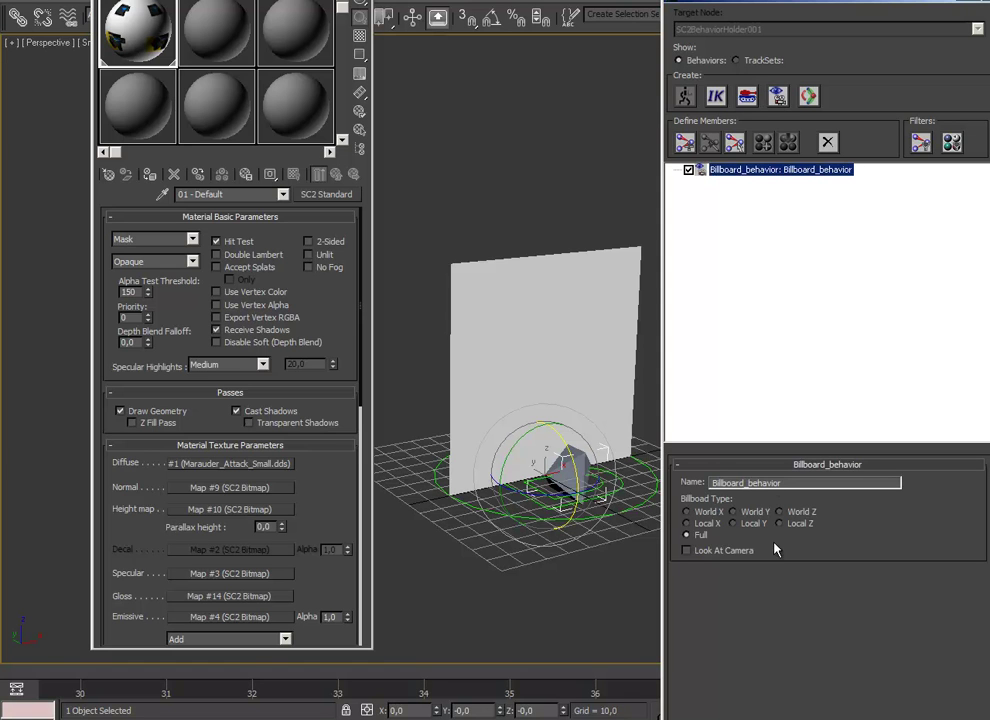
left_click(687, 550)
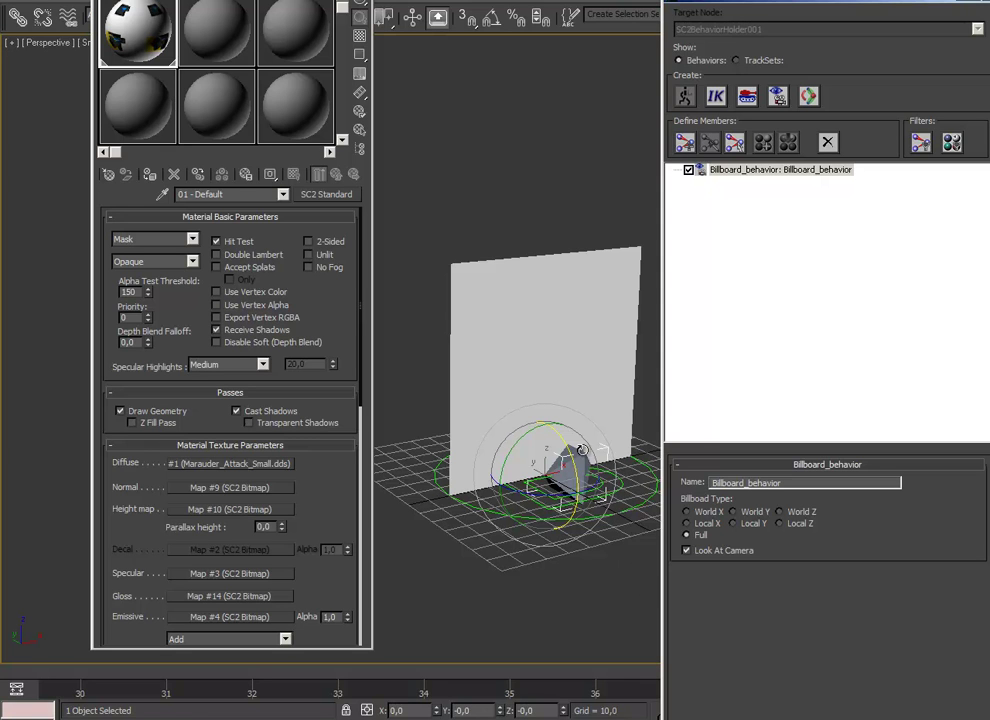
- Add the selected bone as a member of the billboard behavior
left_click(684, 143)
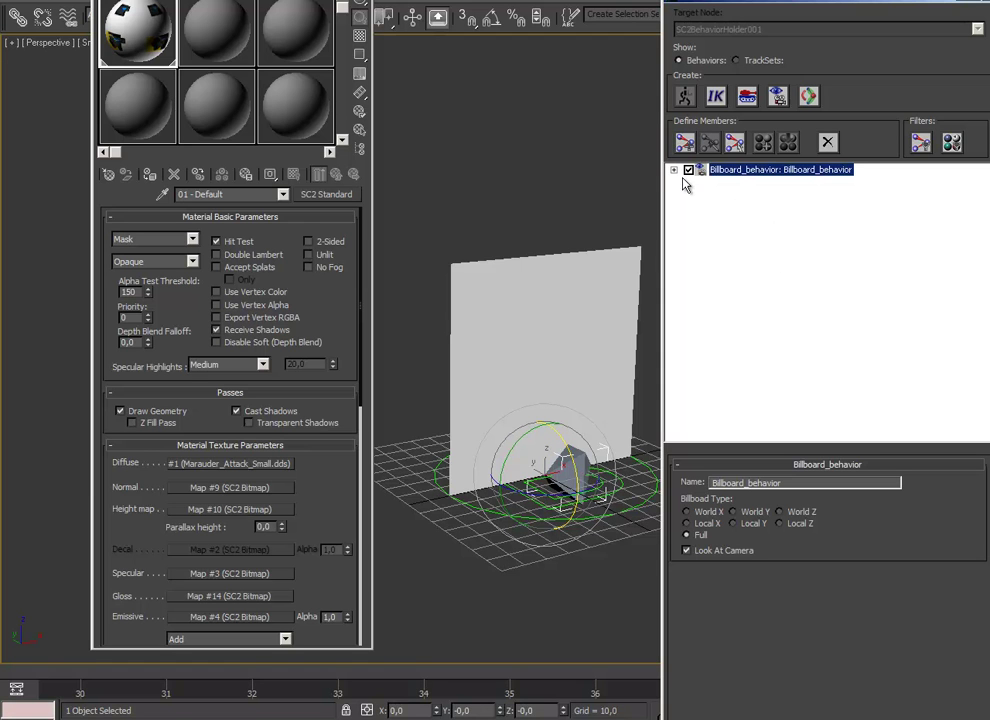
left_click(765, 183)
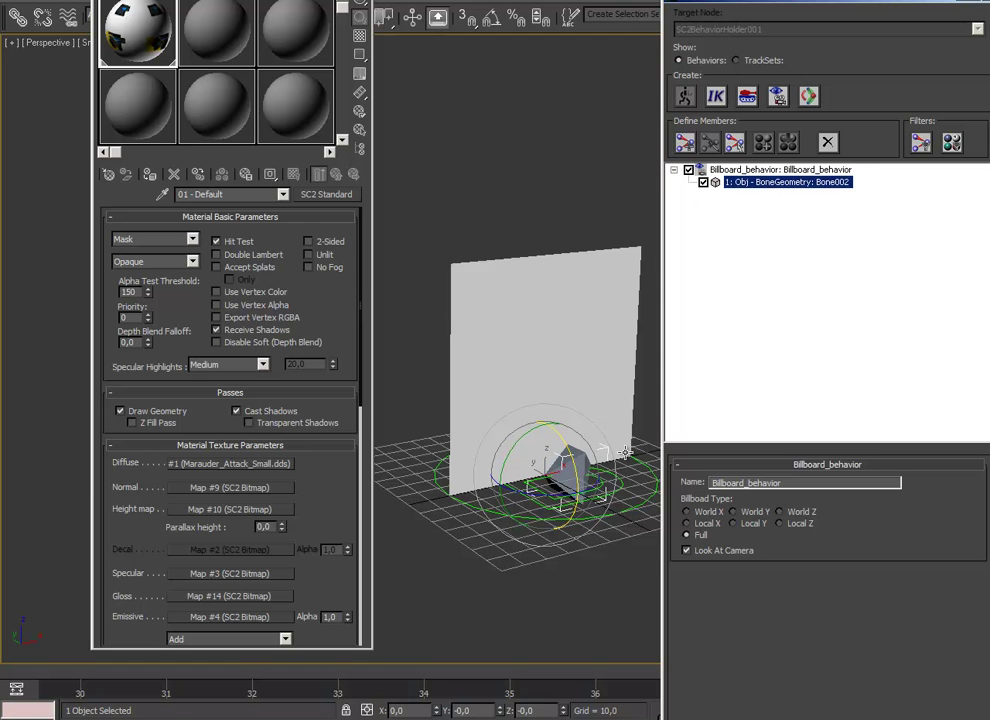
middle_click_drag(549, 464, 547, 503, "alt")
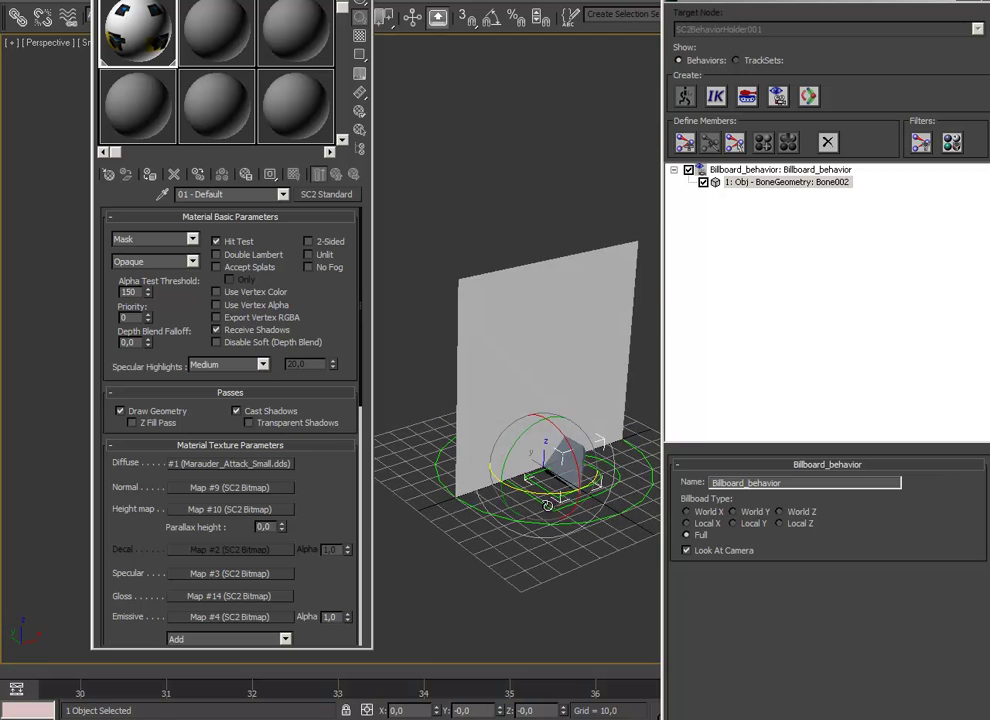
- Close the behaviors window and preview the billboarded plane with the SC2 exporter
left_click_drag(929, 2, 821, 2)
left_click(883, 2)
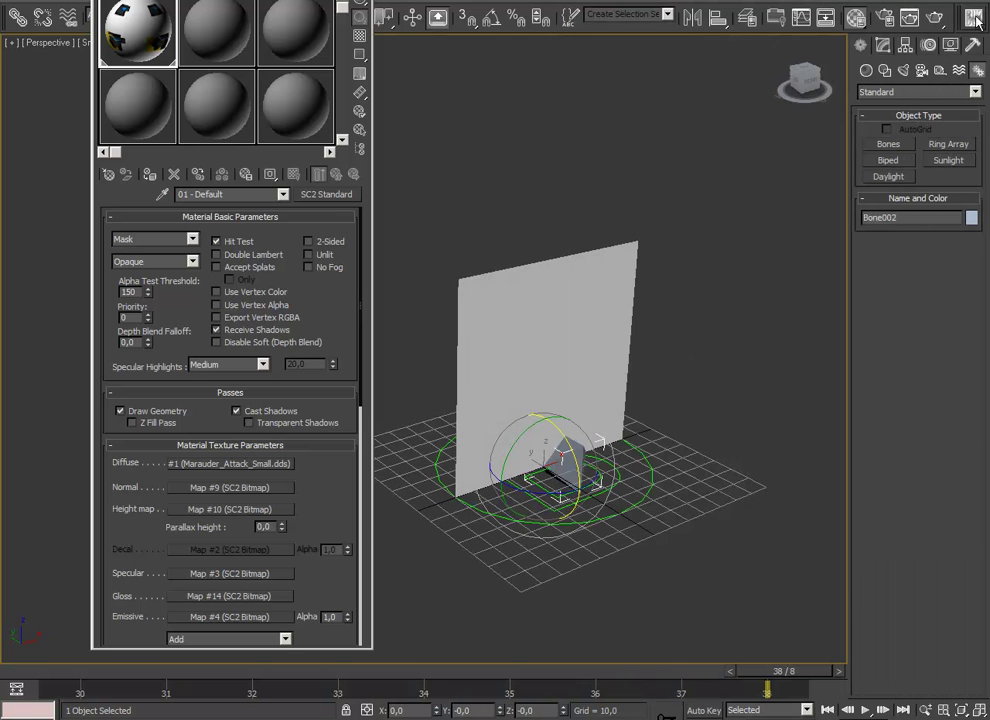
left_click(973, 18)
left_click(722, 444)
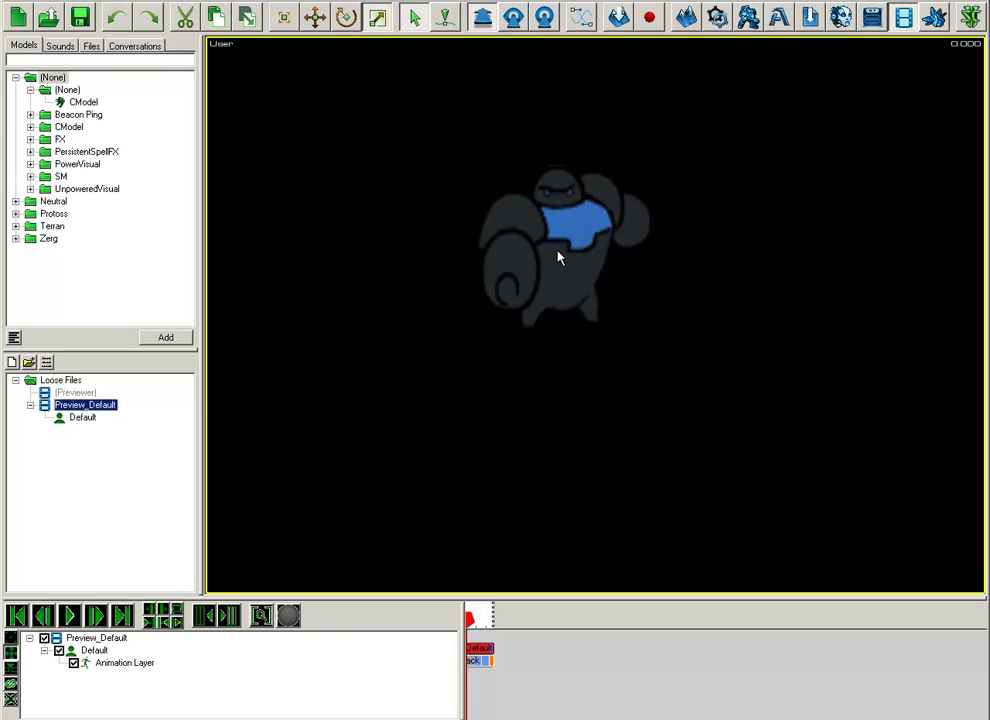
- Show the ground in the previewer and inspect the sprite and its cast shadow from different angles
left_click(147, 2)
mouse_move(115, 2)
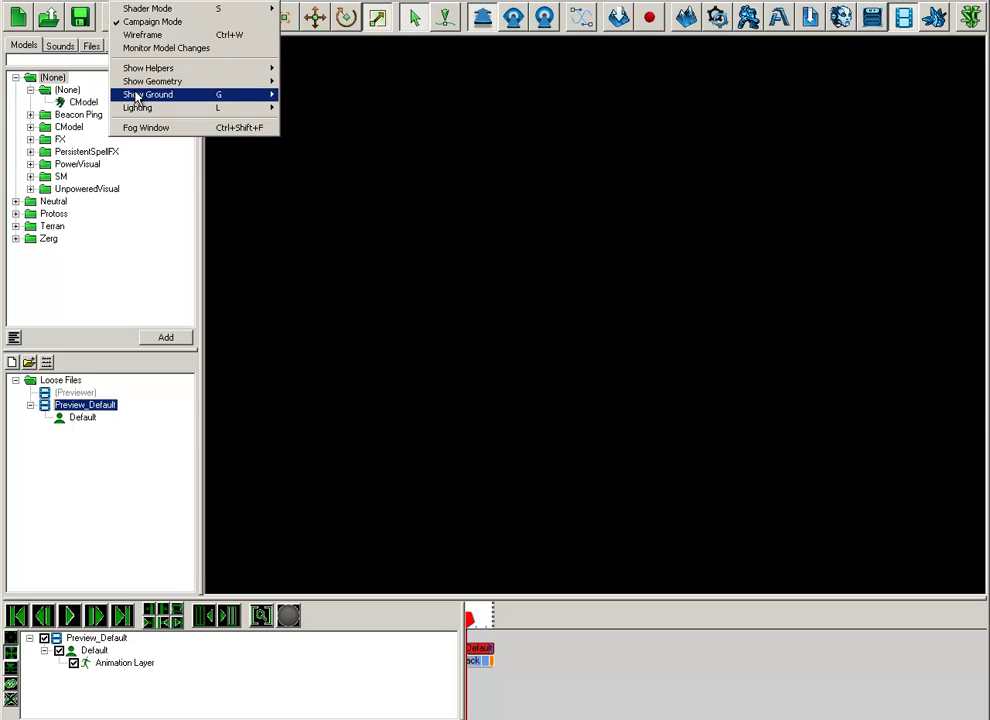
mouse_move(160, 94)
left_click(309, 120)
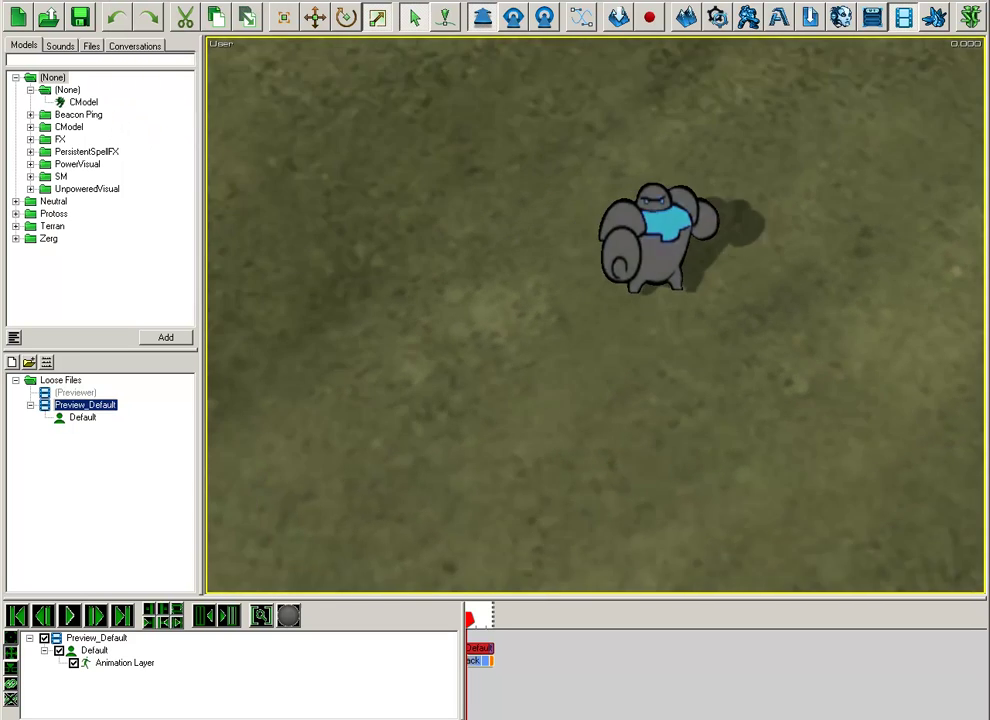
right_click_drag(898, 456, 479, 538)
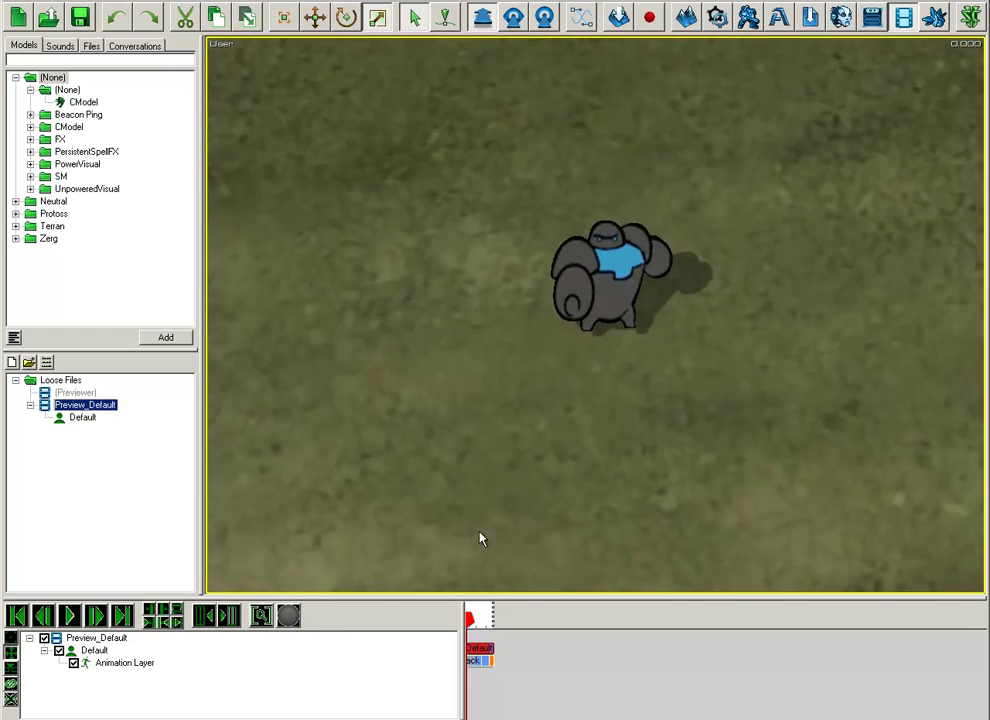
scroll(606, 466, "up", 5)
right_click_drag(606, 466, 800, 327)
right_click_drag(620, 430, 762, 282)
middle_click_drag(763, 290, 603, 444)
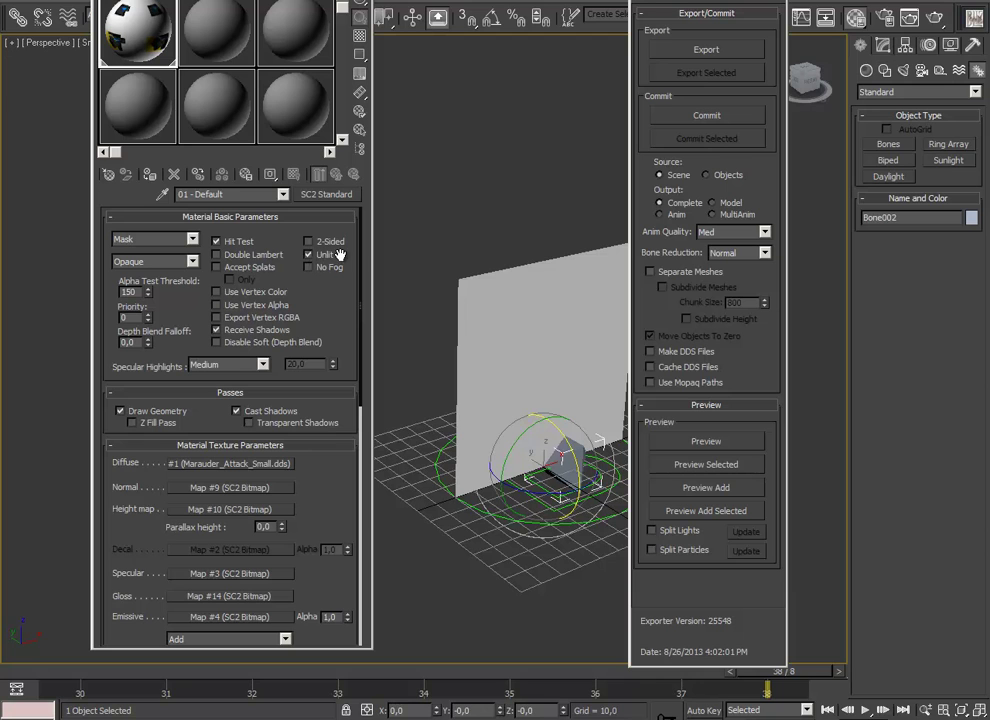
- Turn off Receive Shadows and Cast Shadows for the sprite's material, and preview the scene again
left_click(236, 410)
left_click(731, 443)
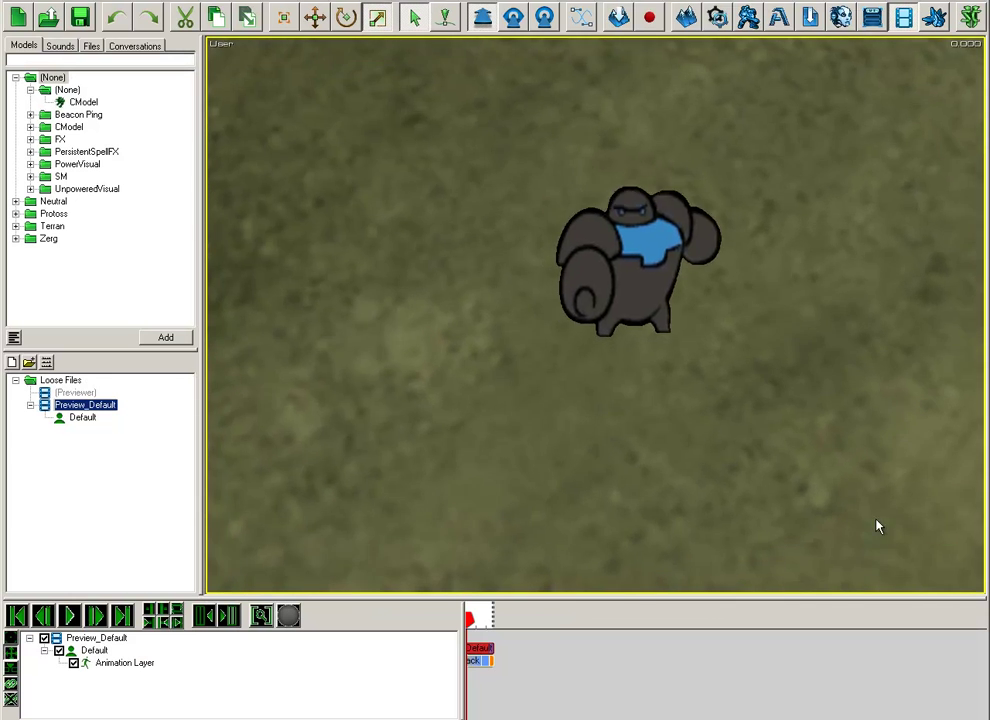
right_click_drag(330, 176, 227, 179, "ctrl")
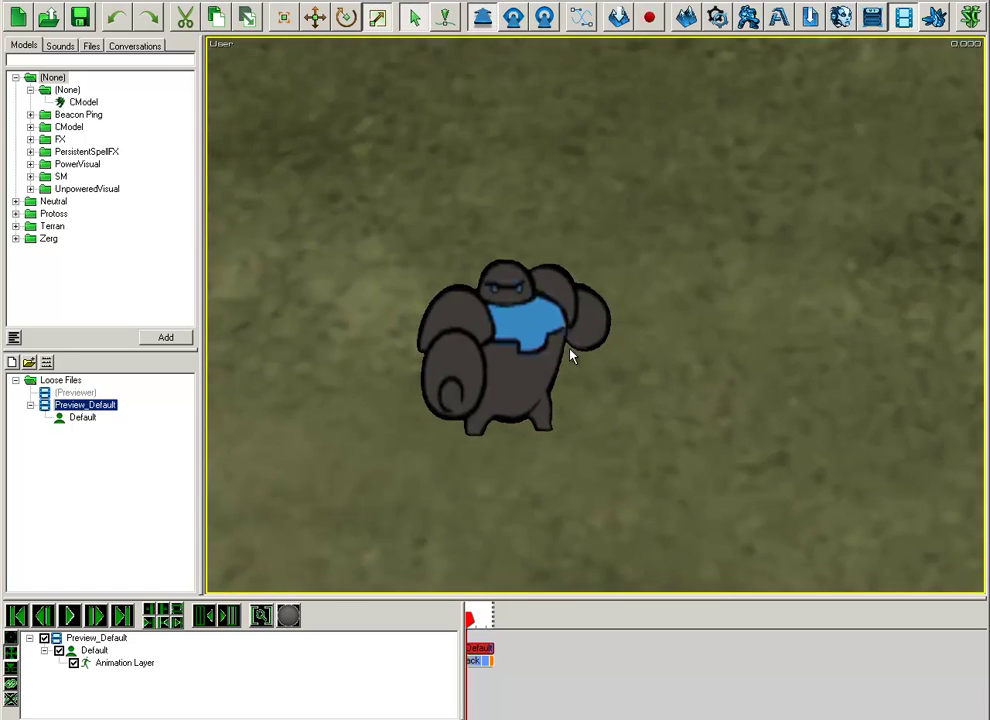
scroll(560, 357, "up", 3)
right_click_drag(546, 378, 488, 409, "ctrl")
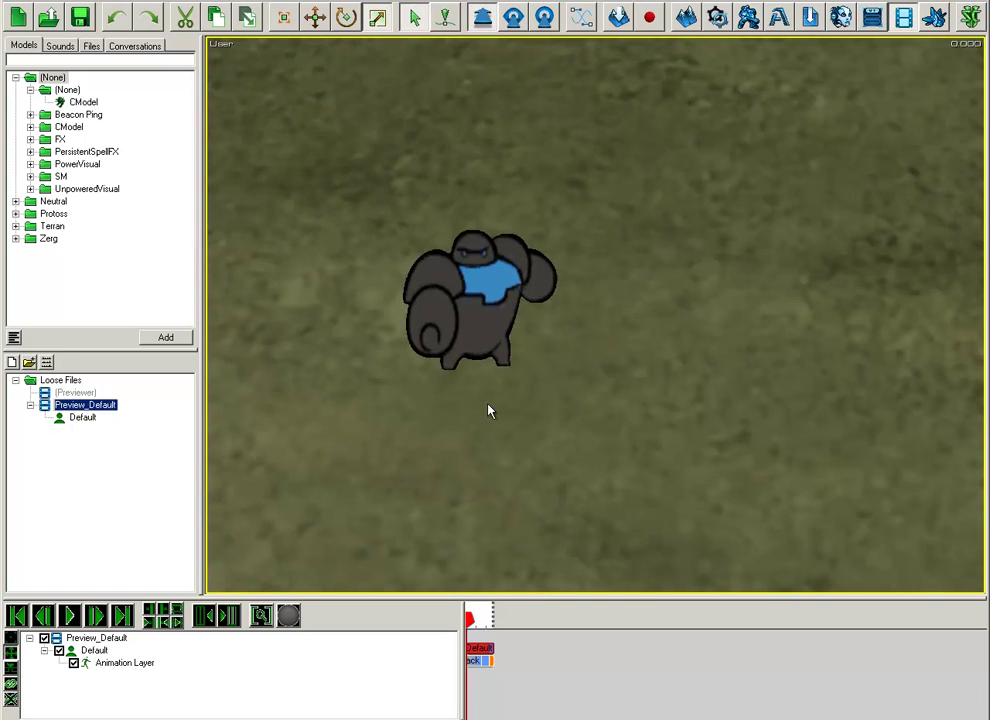
- Play the sprite's animation in the previewer and examine its blue areas and outline up close
key("space")
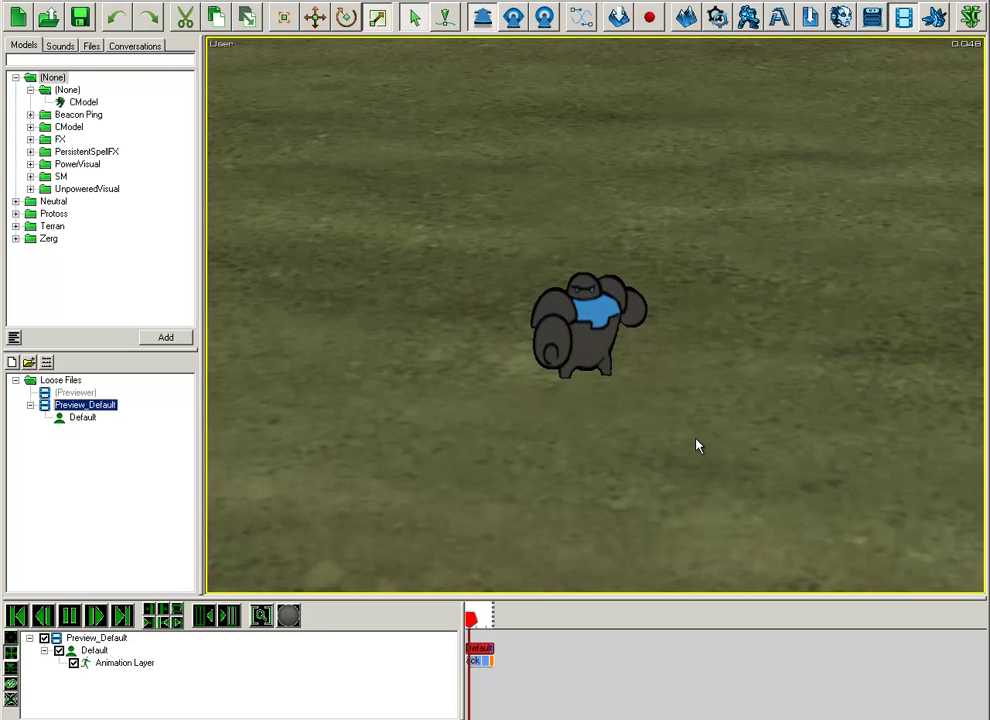
key("space")
scroll(645, 435, "up", 3)
right_click_drag(645, 435, 638, 411)
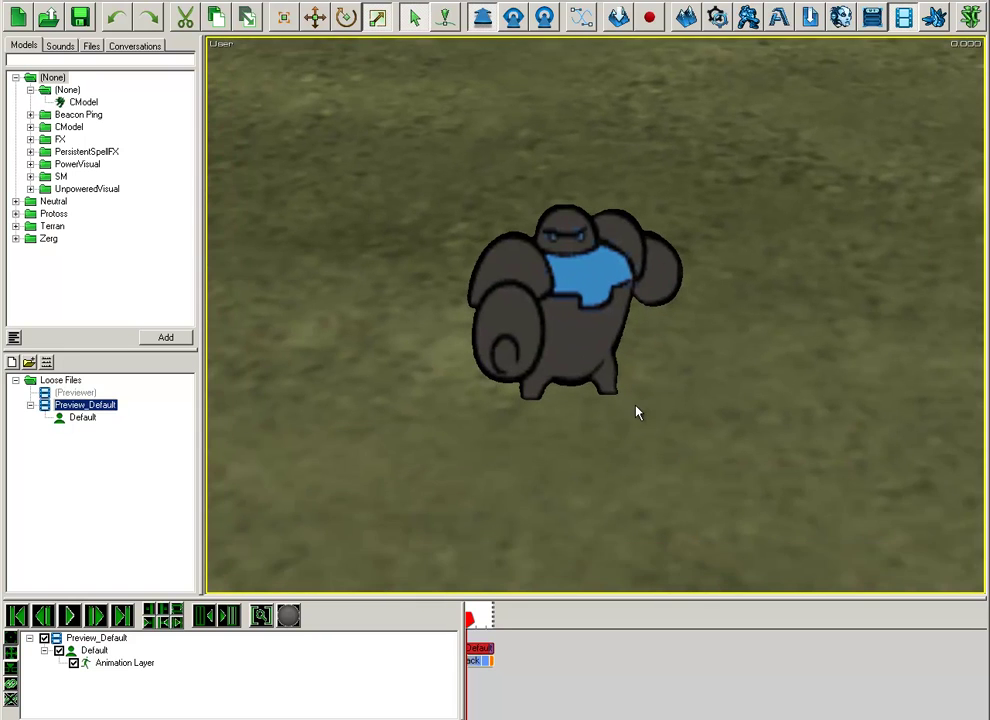
scroll(634, 411, "up", 3)
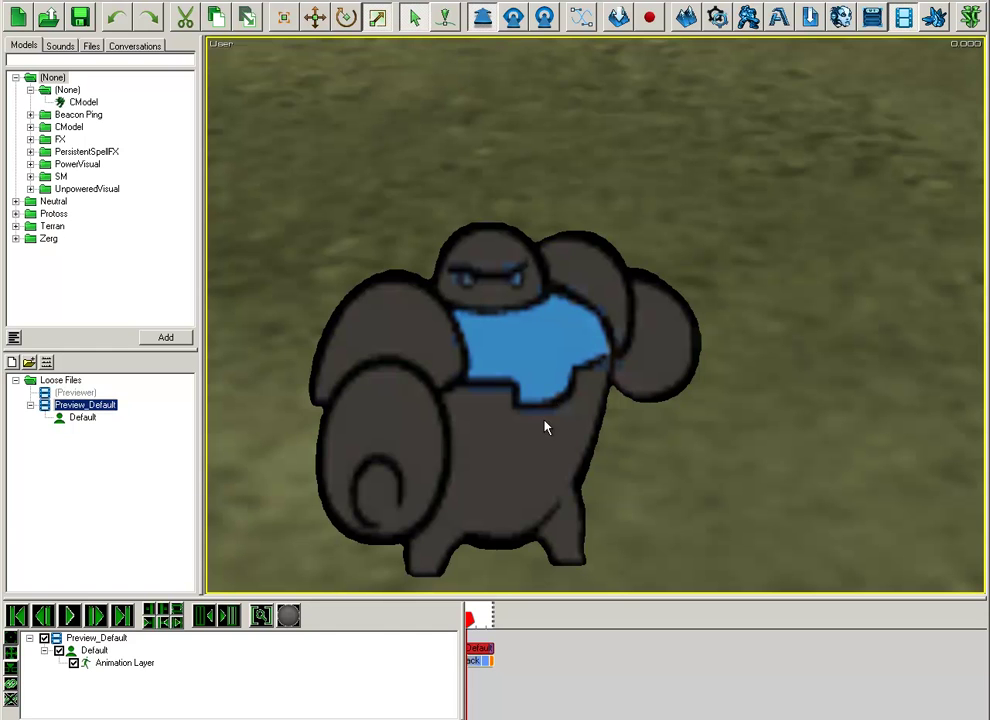
scroll(605, 512, "down", 3)
scroll(604, 509, "up", 2)
right_click_drag(606, 512, 511, 474)
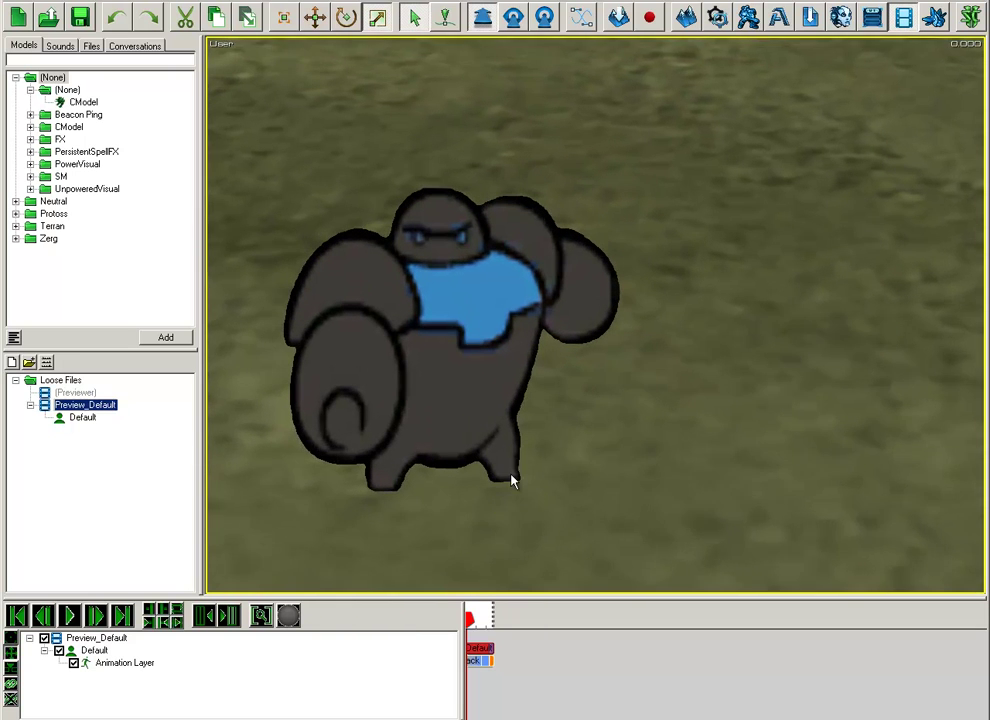
scroll(511, 481, "up", 1)
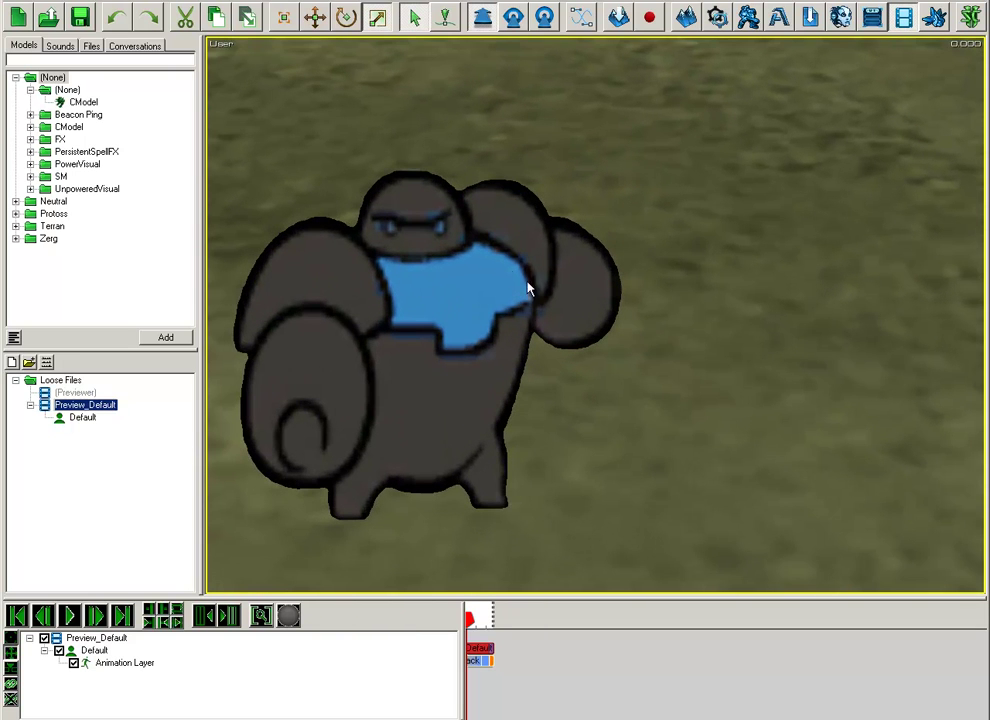
left_click_drag(495, 391, 557, 388)
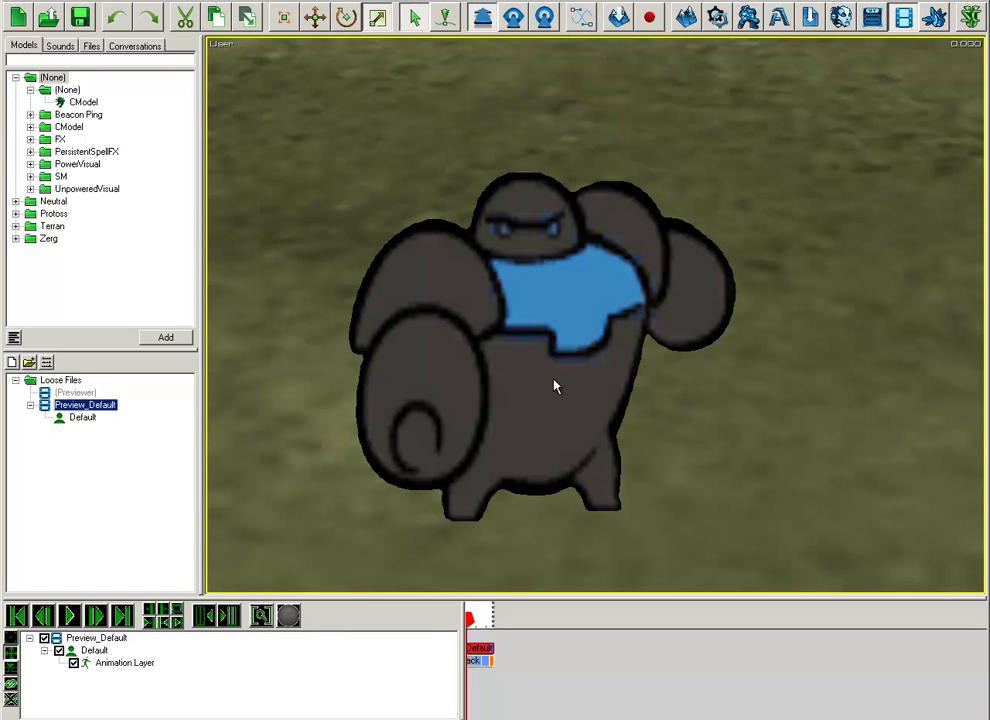
scroll(556, 387, "down", 3)
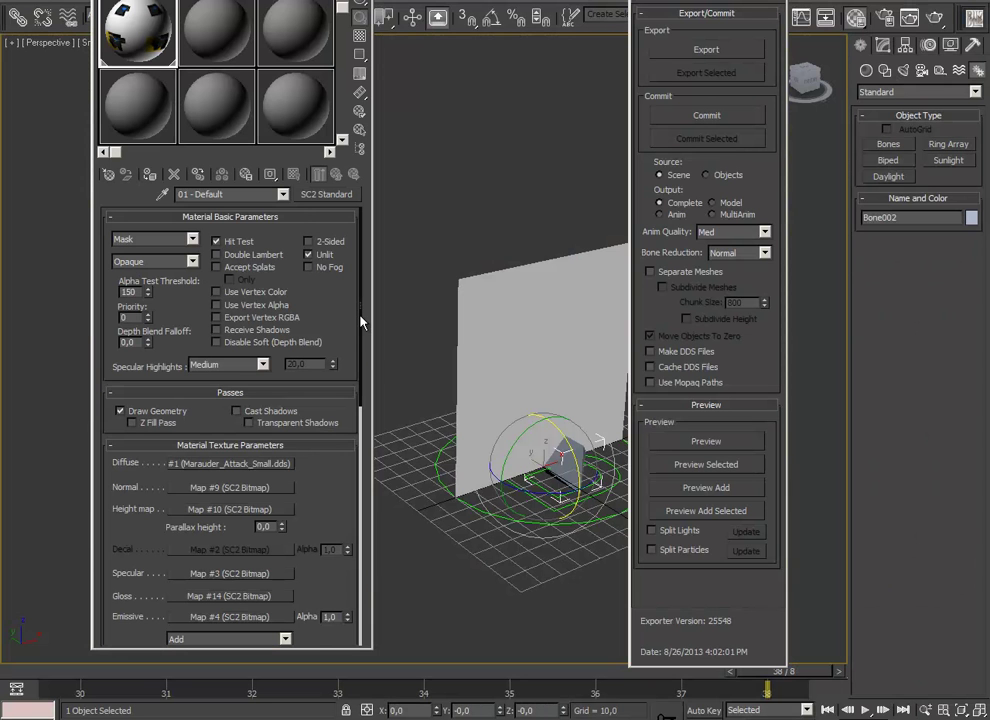
- Change the material to an SC2 Composite Material, keeping the old material as a sub-material
left_click(285, 194)
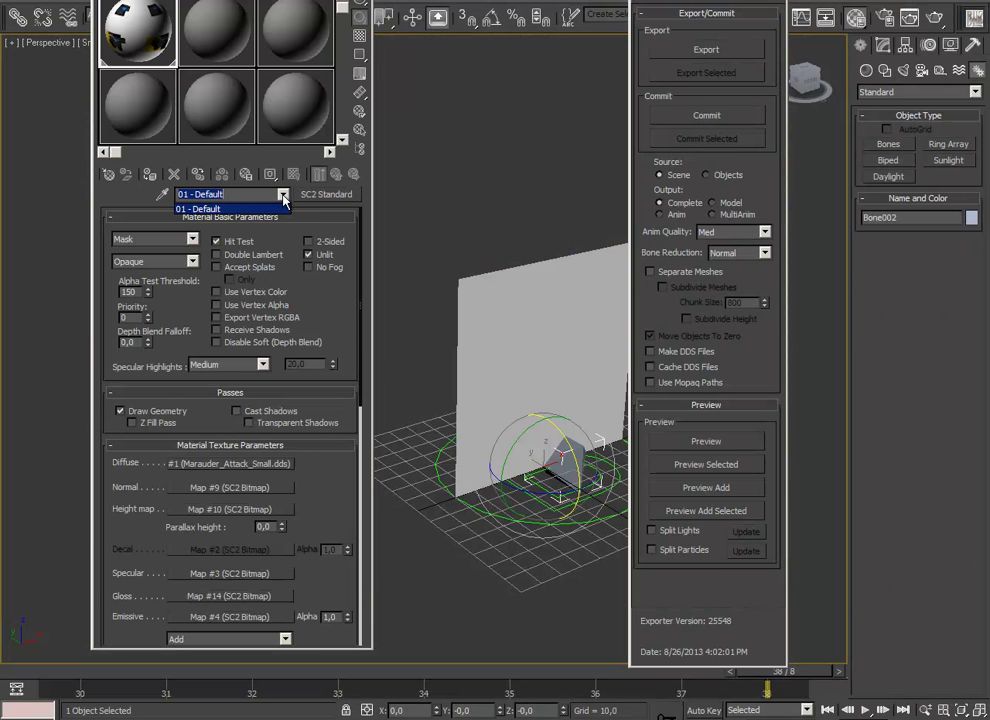
left_click(284, 196)
left_click(328, 194)
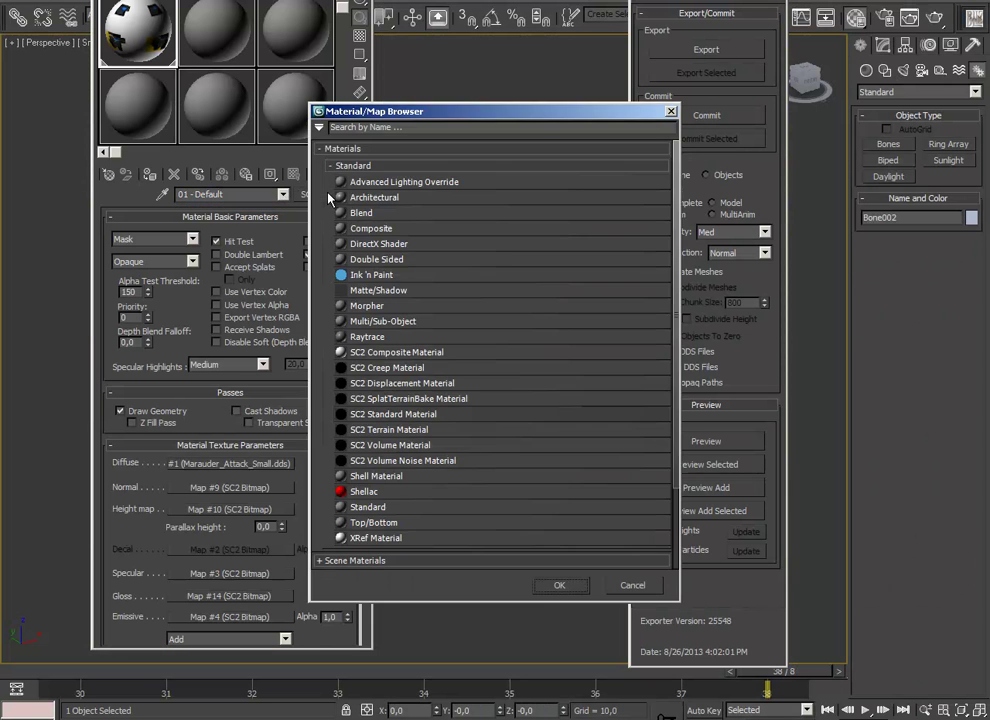
double_click(458, 358)
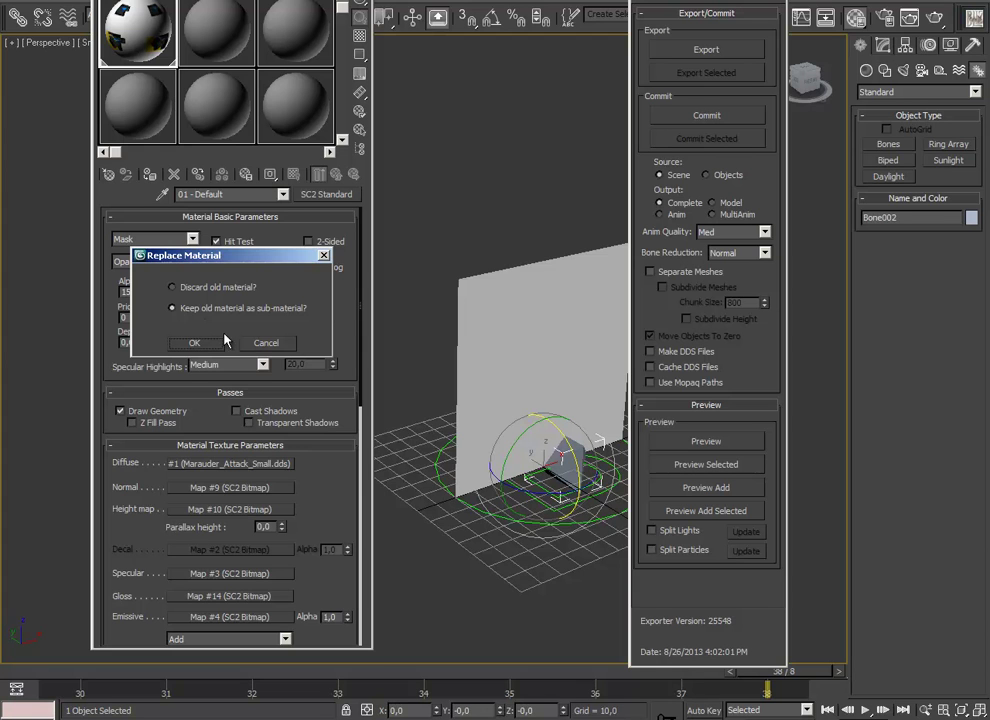
left_click(194, 342)
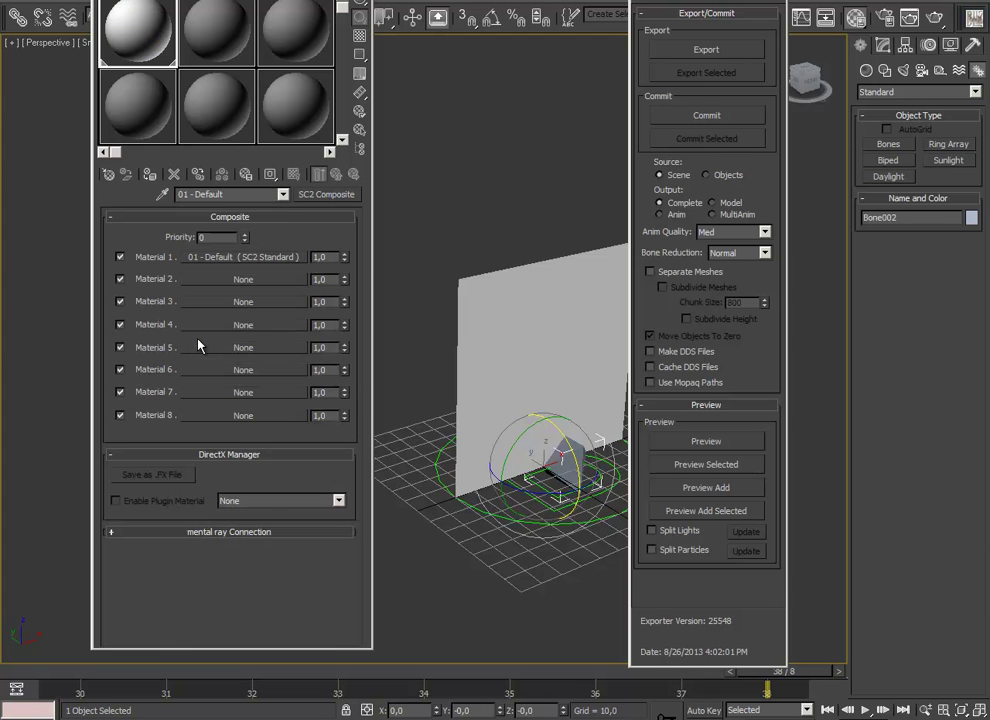
- Rename the composite's first sub-material to sprite and return to the composite material
left_click(248, 259)
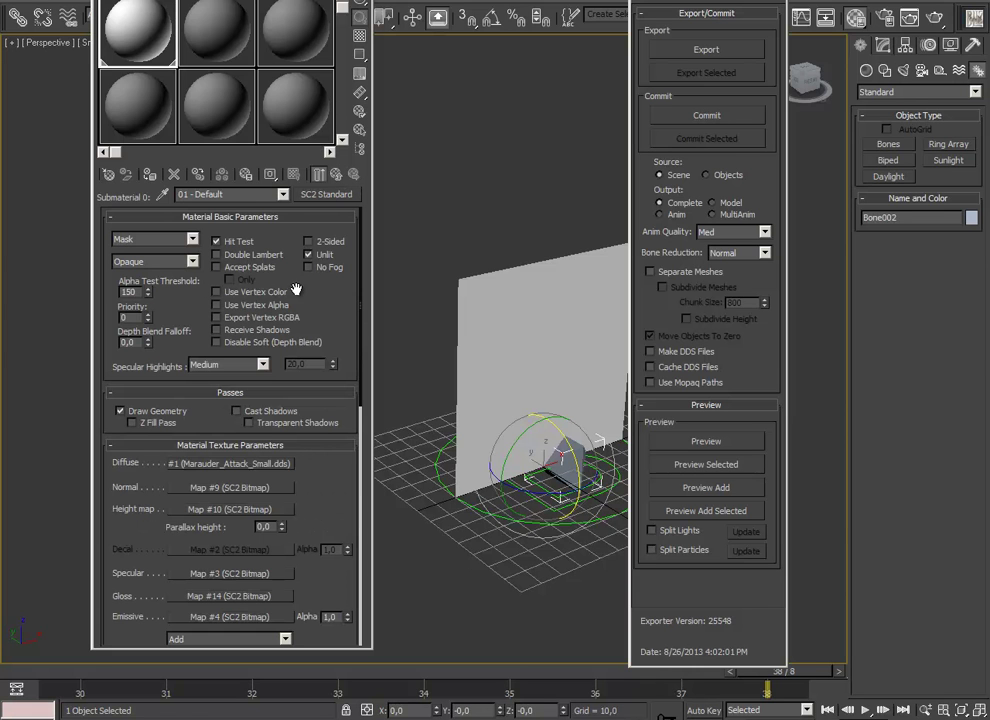
double_click(251, 196)
key("ctrl+a")
type("s")
left_click(283, 195)
left_click(278, 213)
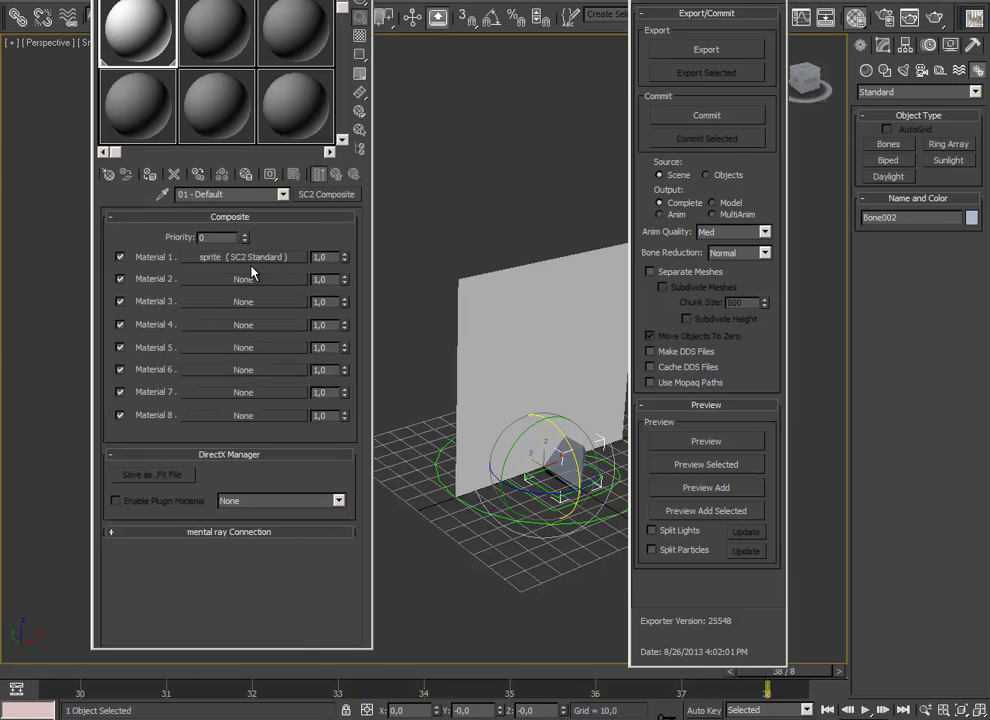
- Duplicate the sprite sub-material into the composite's Material 2 slot using the Copy method
left_click_drag(252, 263, 245, 301)
left_click(205, 304)
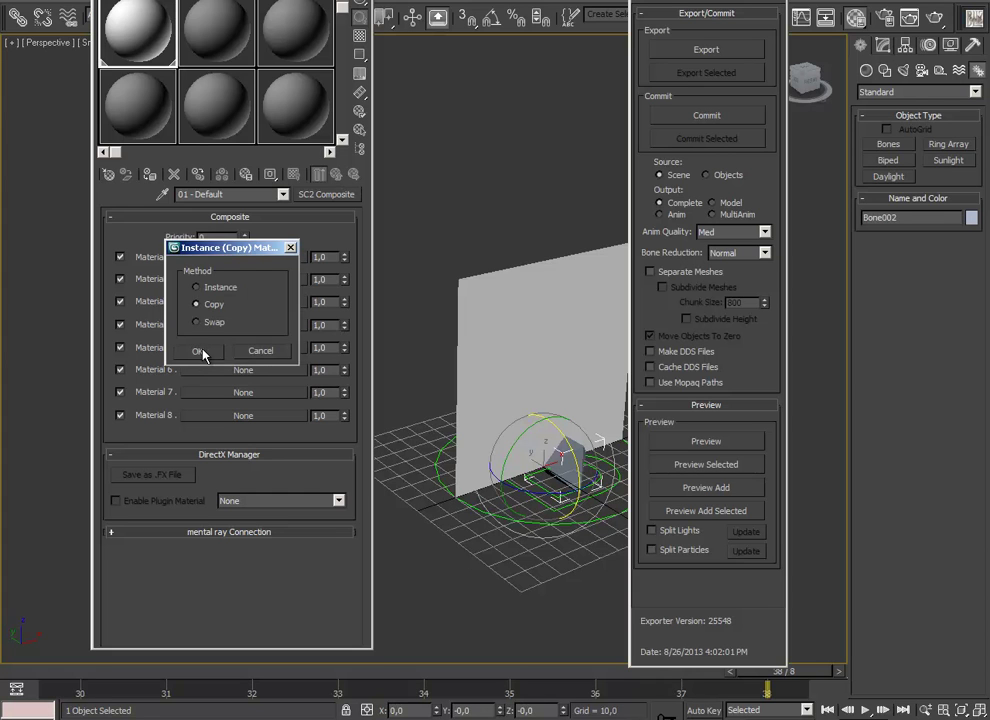
left_click(197, 351)
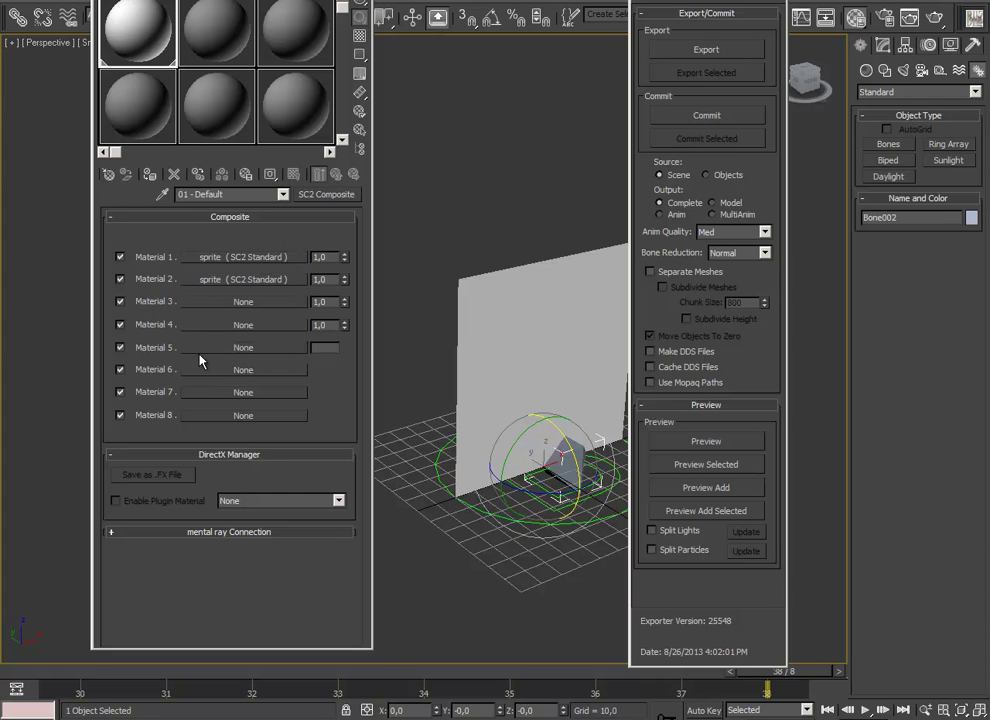
- Replace the Diffuse texture of the second sub-material with an SC2 Color map set to black
left_click(224, 285)
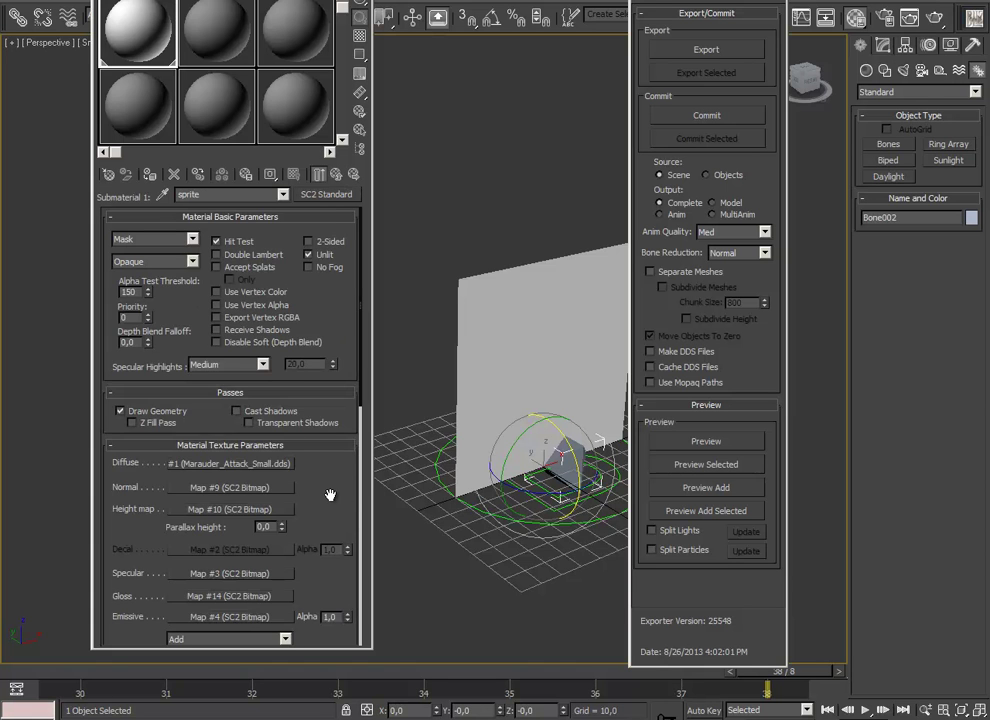
left_click_drag(330, 495, 316, 345)
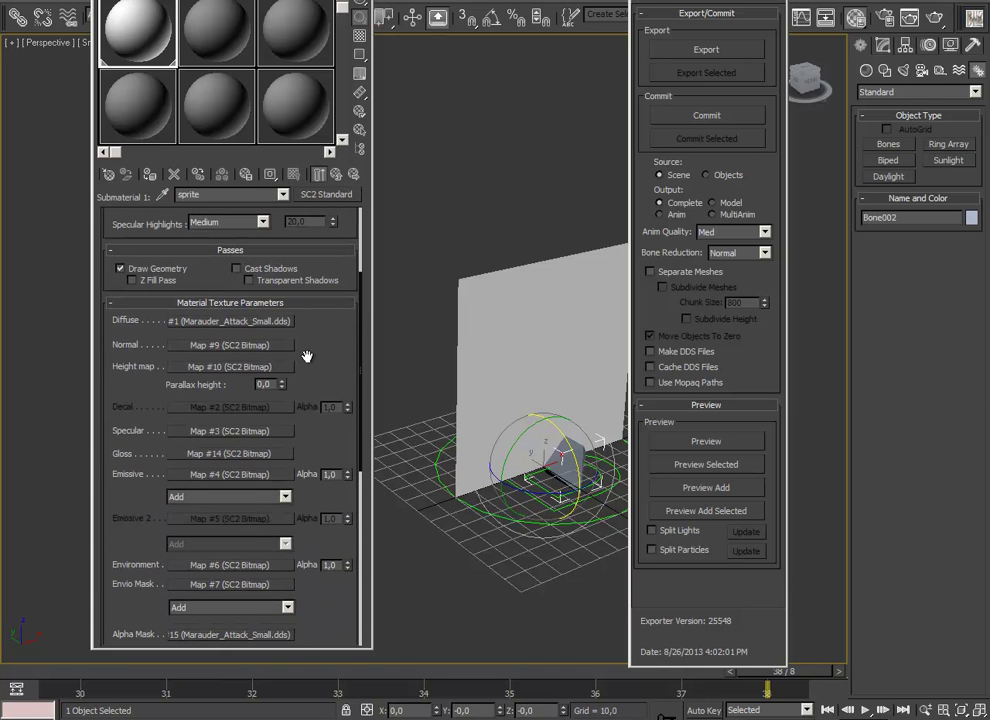
right_click(208, 325)
left_click(200, 286)
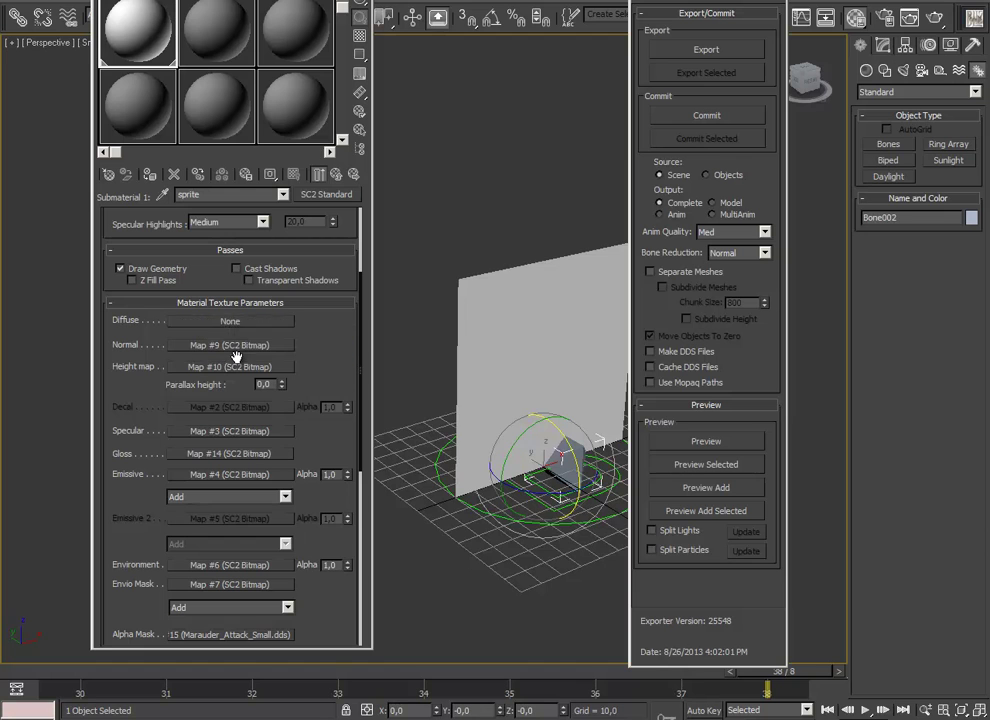
left_click(228, 320)
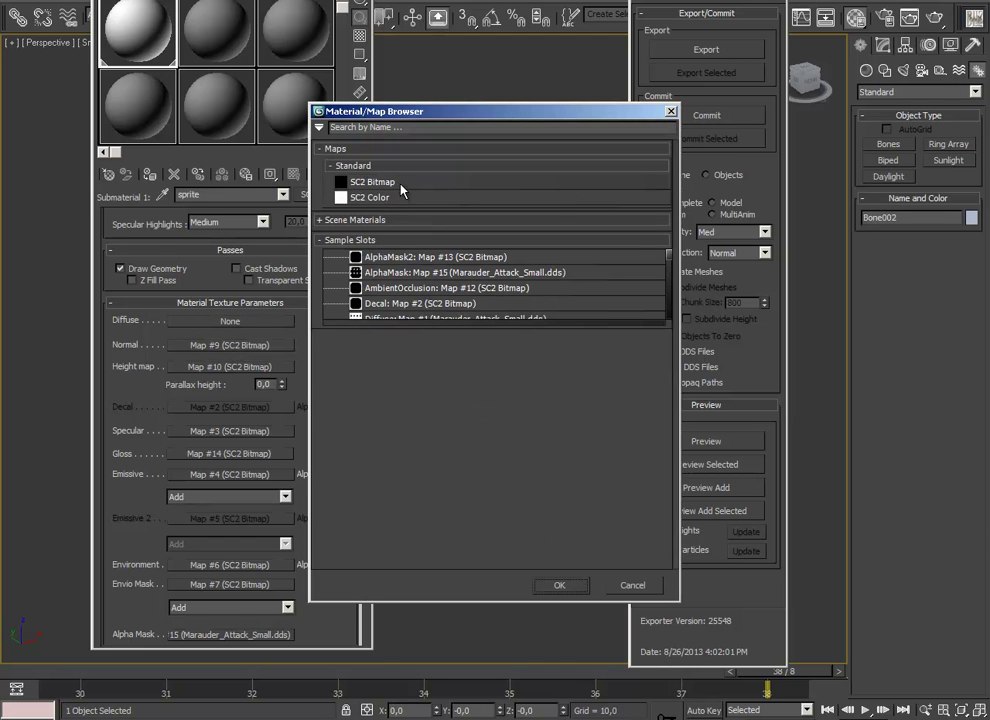
double_click(397, 198)
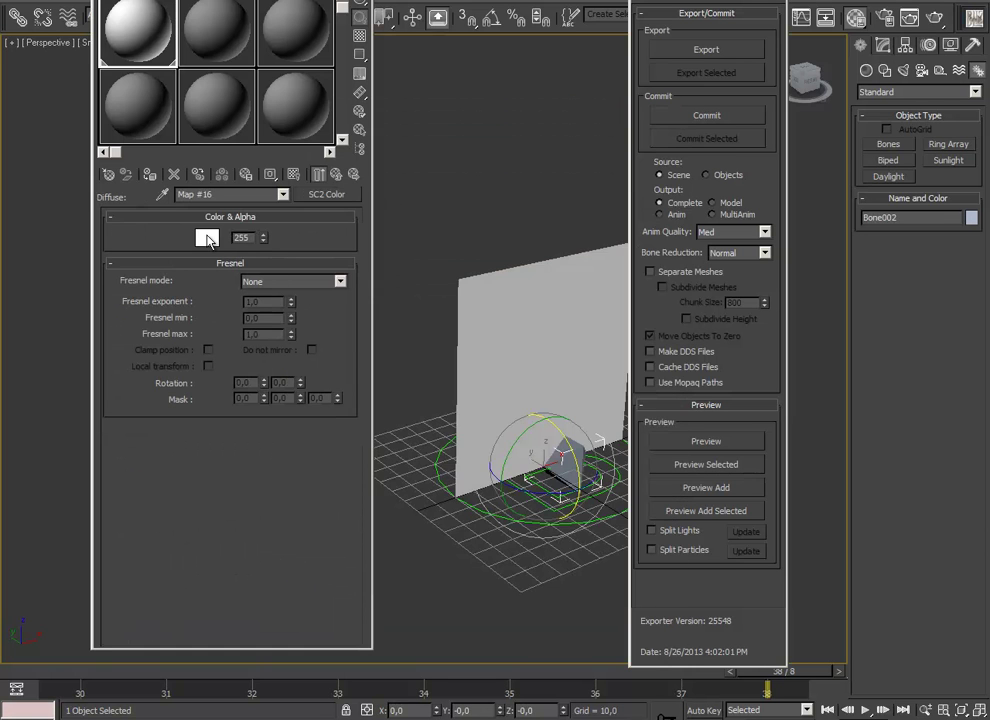
left_click(207, 238)
left_click_drag(444, 85, 441, 180)
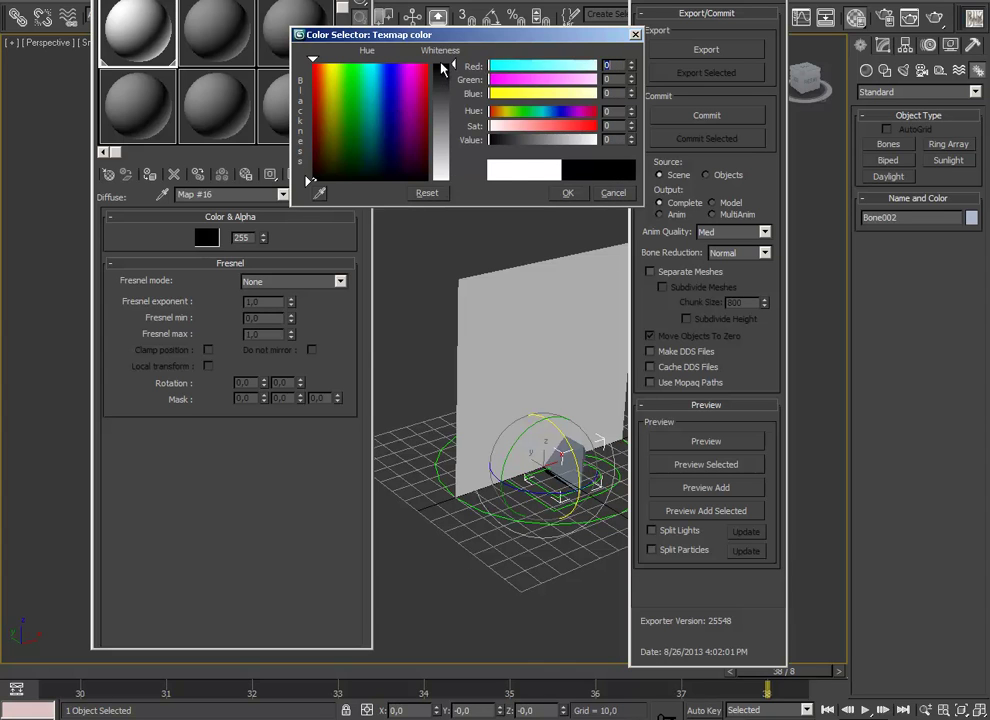
left_click(567, 192)
- Return to the composite material and rename its second sub-material to team_color
left_click(284, 195)
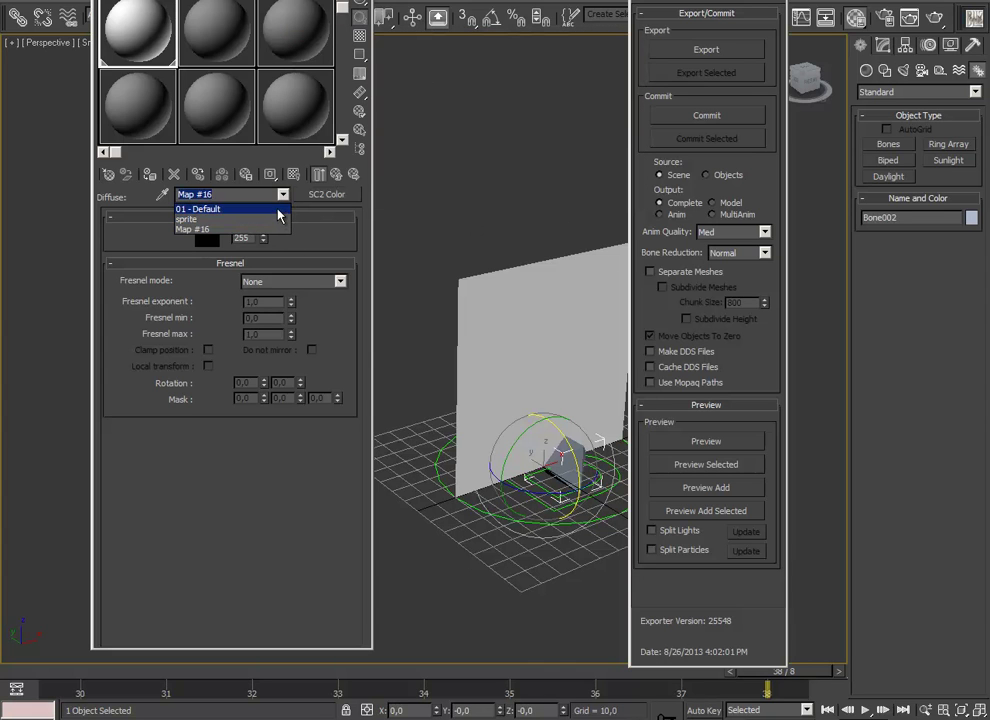
left_click(260, 210)
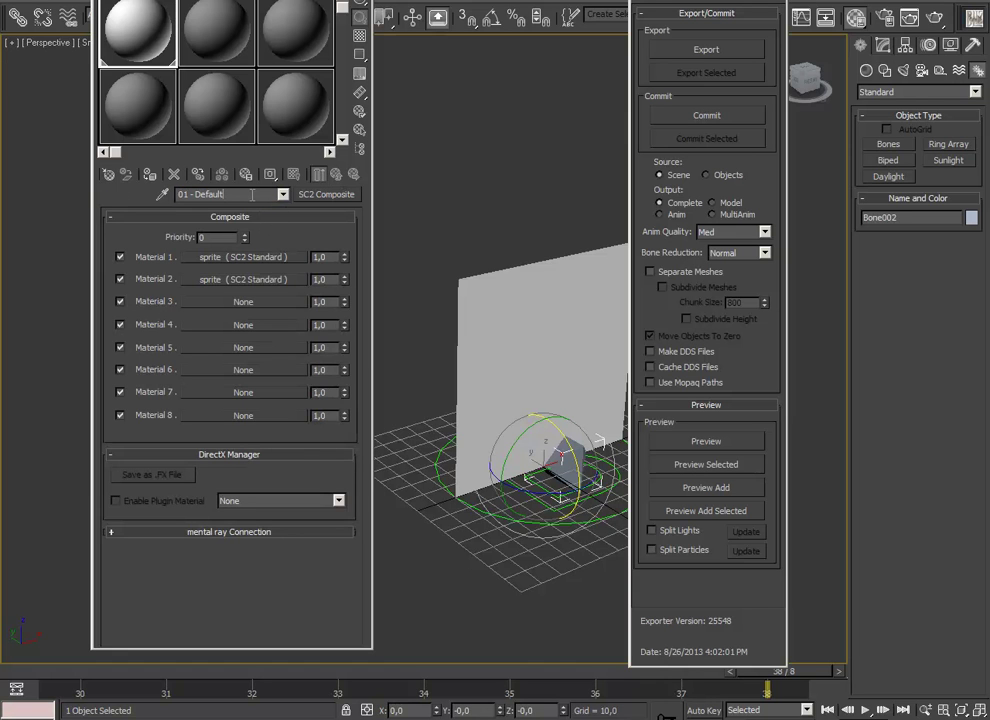
left_click(243, 257)
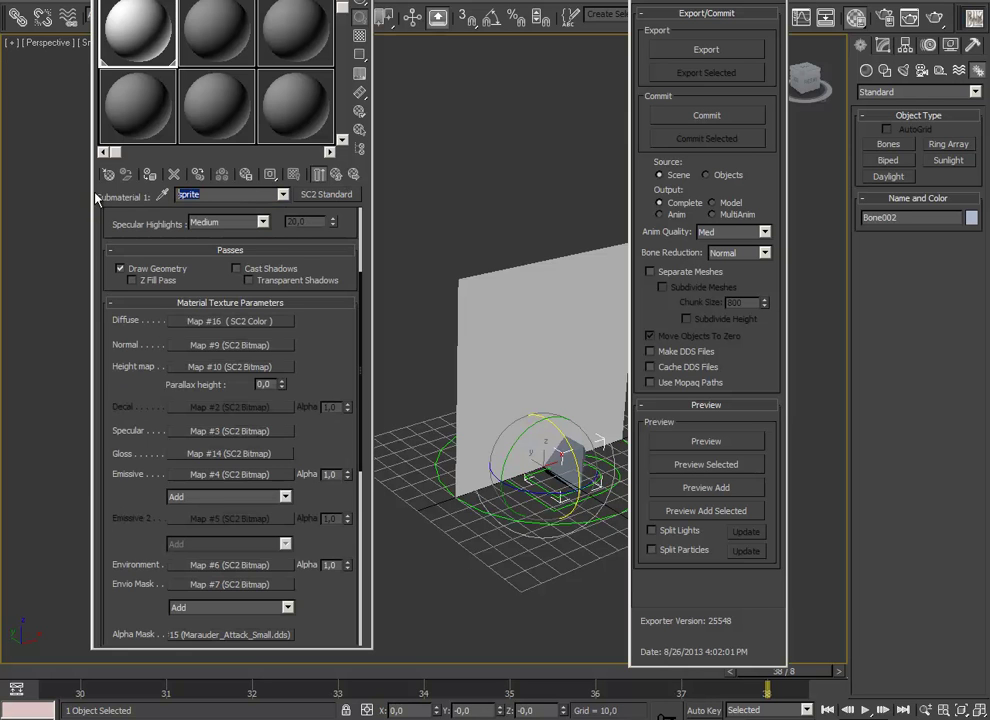
type("team_color")
- Change the Emissive map of the team_color sub-material to SC2 Color and return to that sub-material
left_click_drag(320, 360, 313, 272)
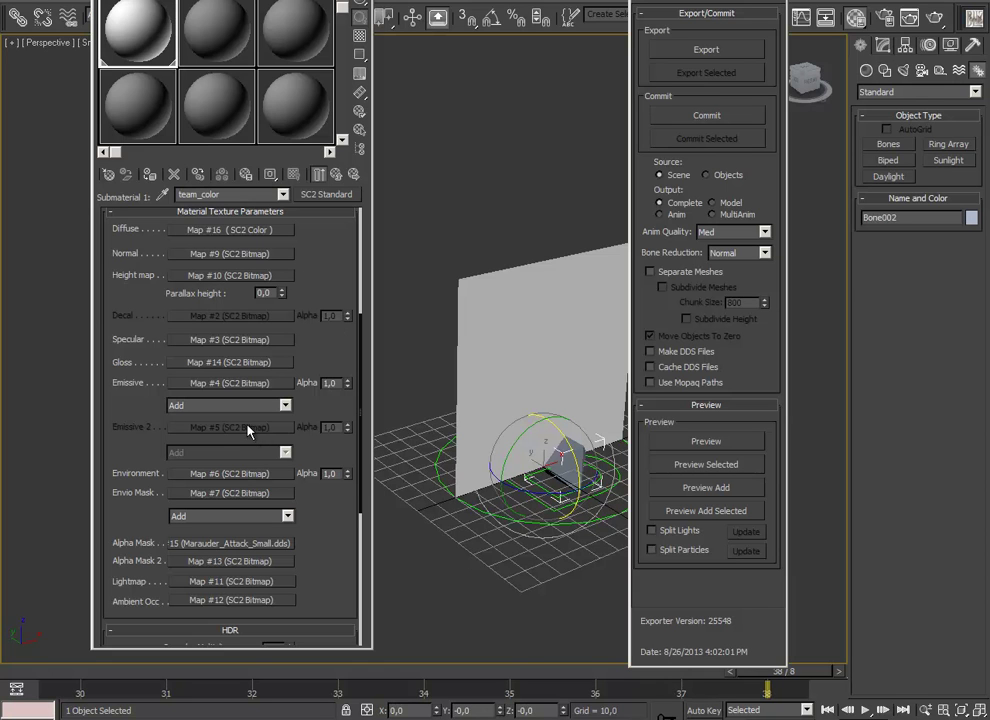
left_click(248, 384)
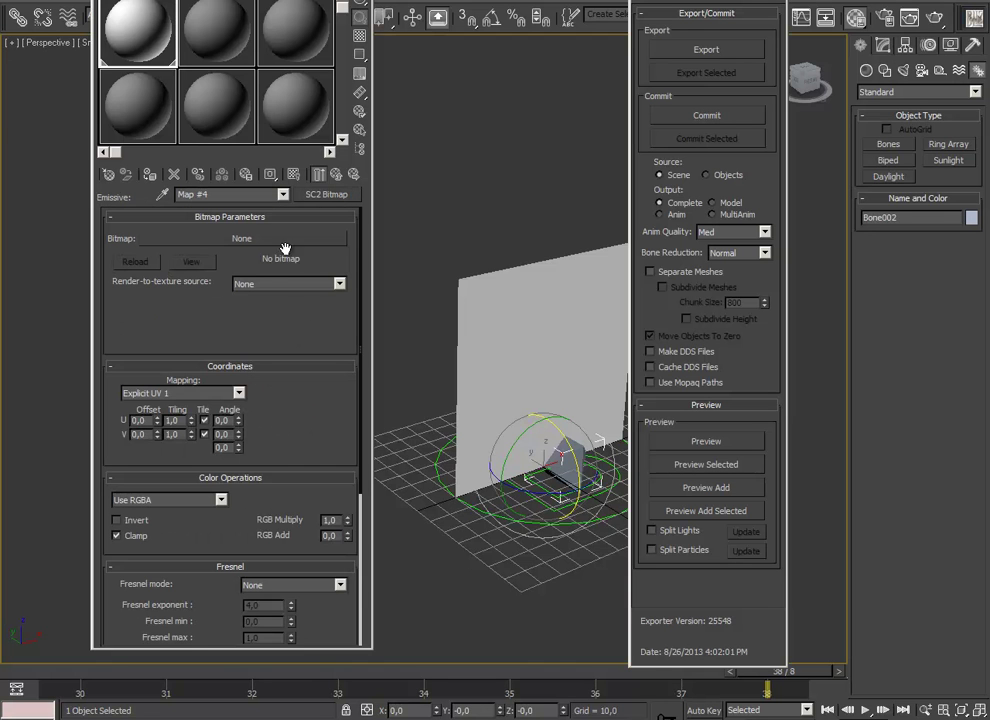
left_click(345, 196)
double_click(376, 203)
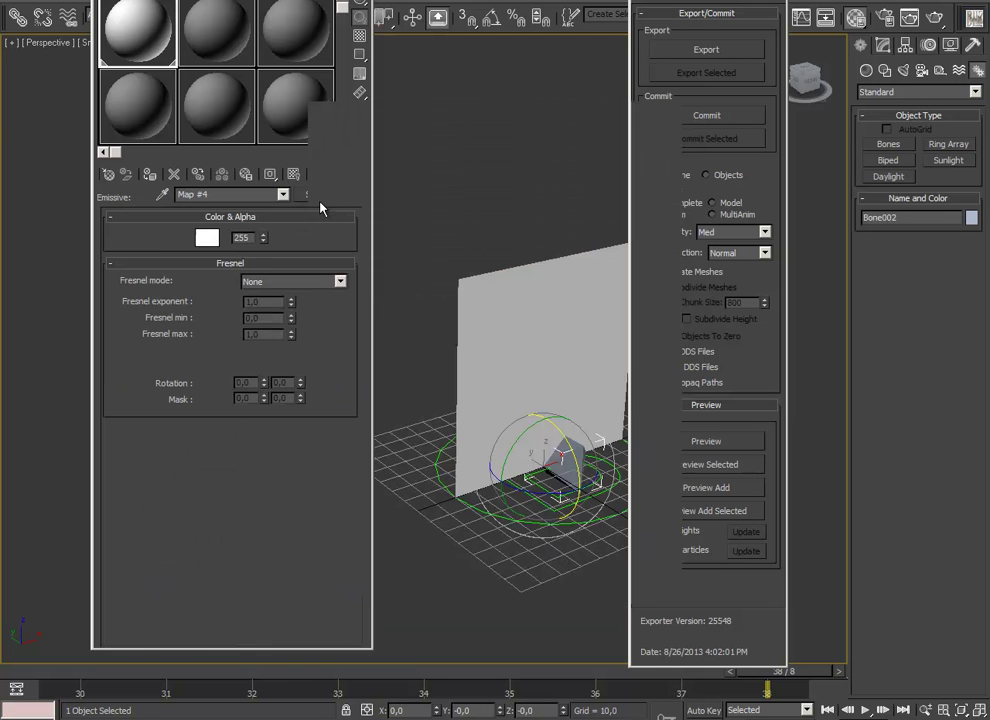
left_click(283, 196)
left_click(270, 218)
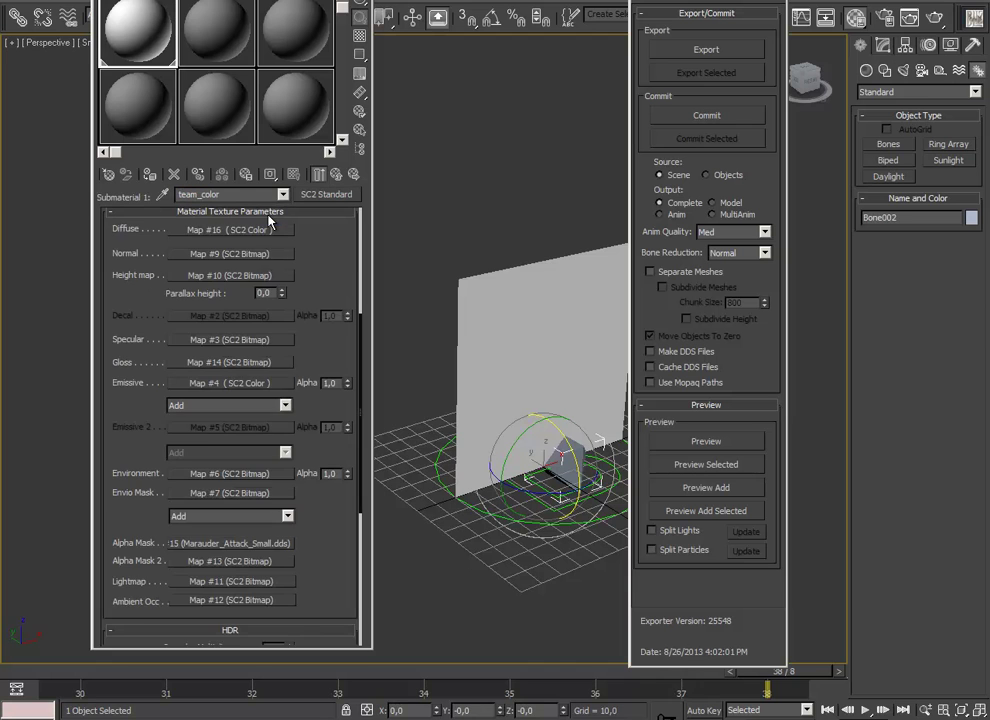
- Set the blend mode of the team_color sub-material's Emissive map to Team Color Add
scroll(307, 407, "down", 3)
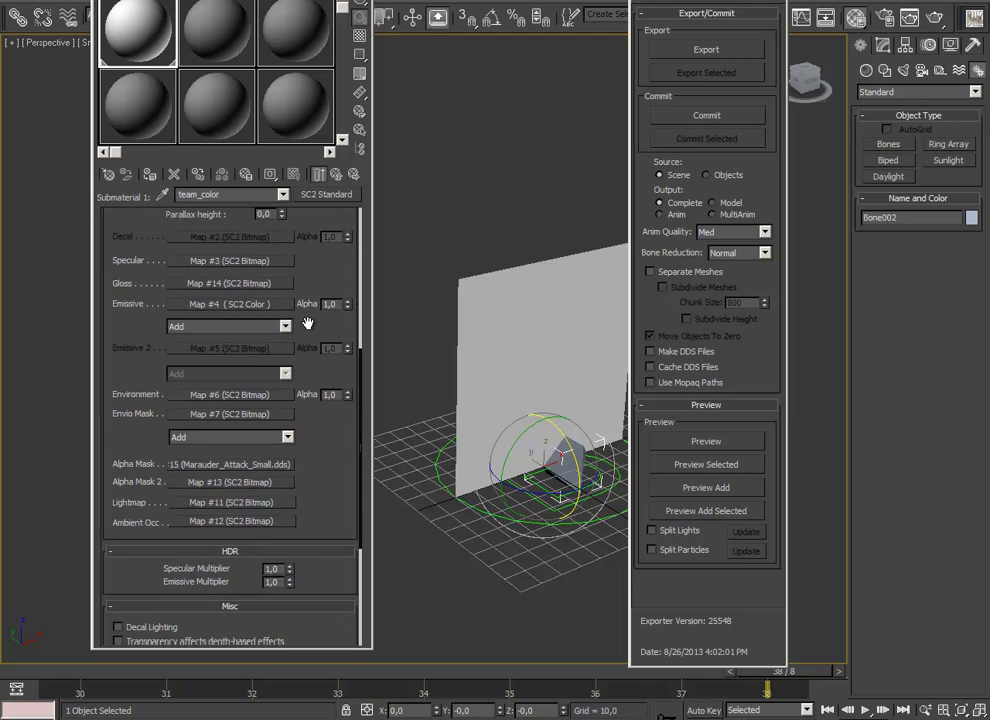
left_click(253, 320)
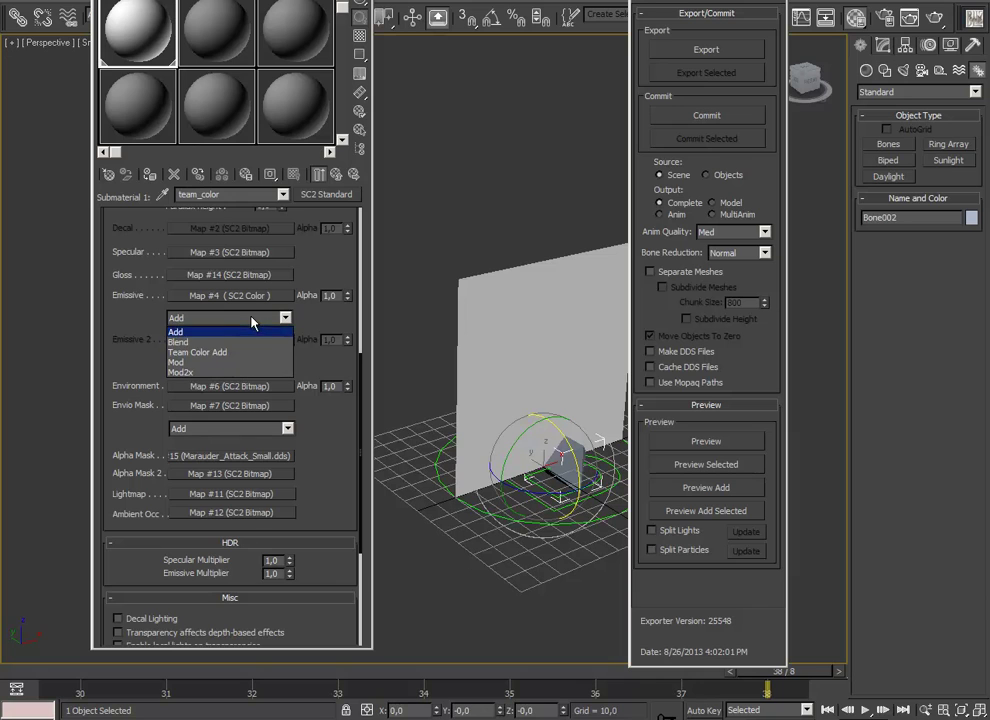
left_click(214, 353)
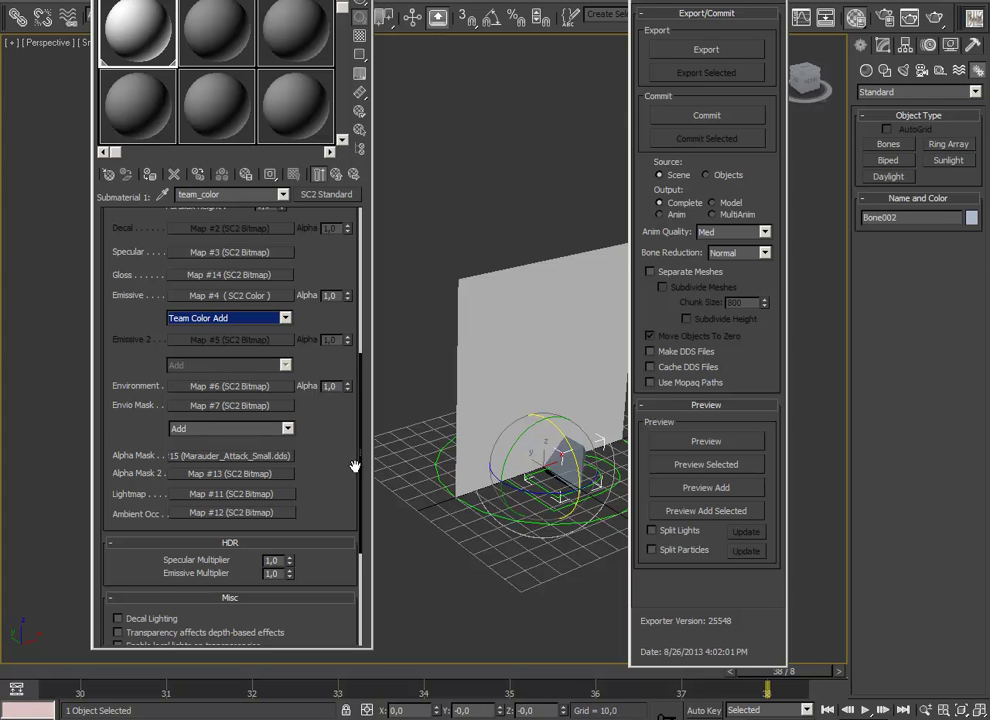
left_click_drag(331, 440, 332, 461)
- Preview the model to check the team-colour emissive, and return to 3ds Max
left_click(706, 441)
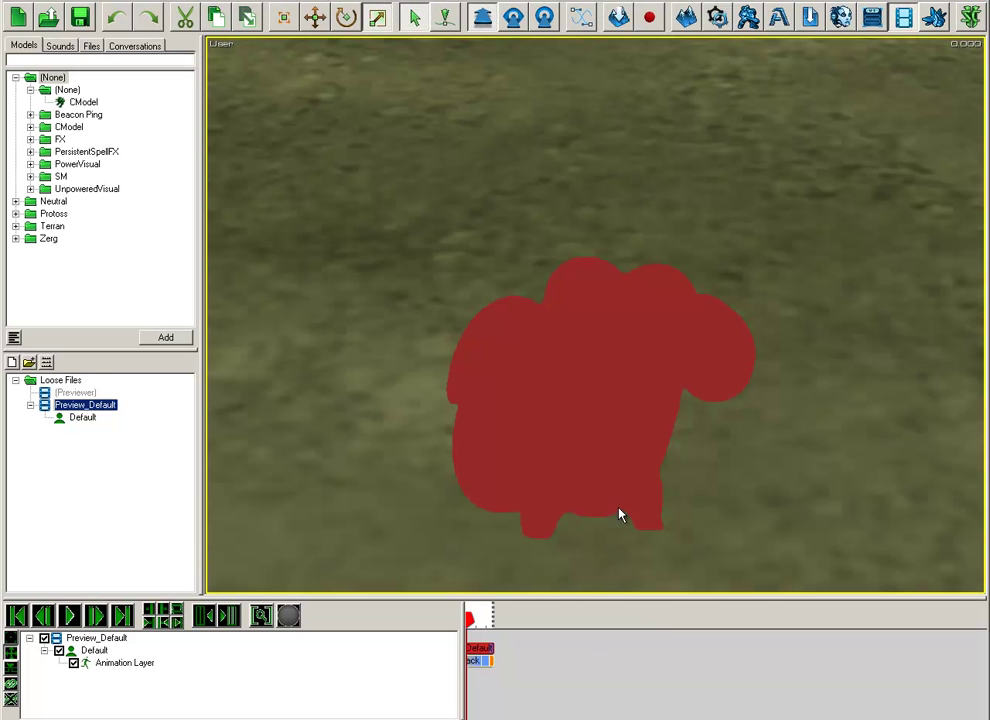
right_click_drag(618, 507, 588, 454)
middle_click_drag(605, 541, 652, 541)
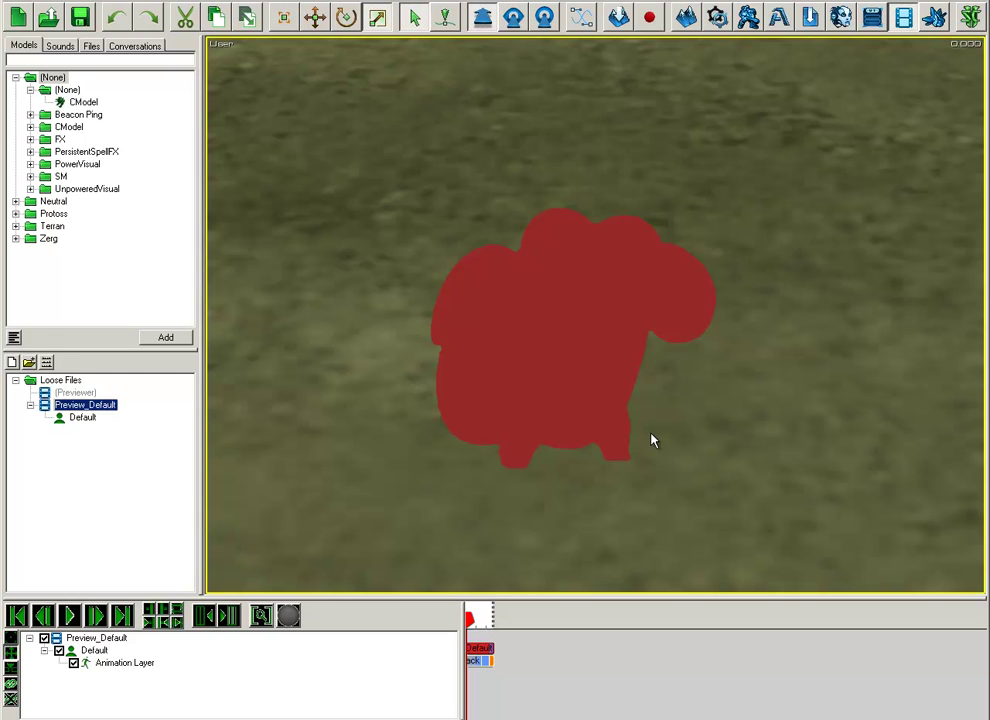
key("alt+Tab")
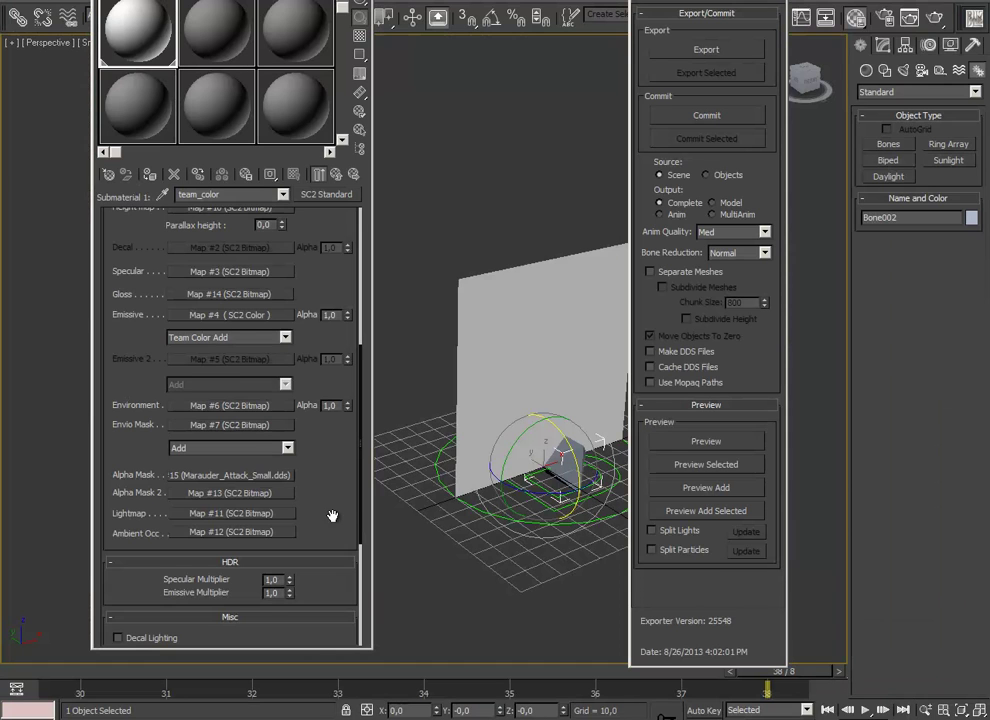
- Copy team_color's Alpha Mask map, Marauder_Attack_Small.dds, into its Alpha Mask 2 slot
scroll(300, 450, "down", 1)
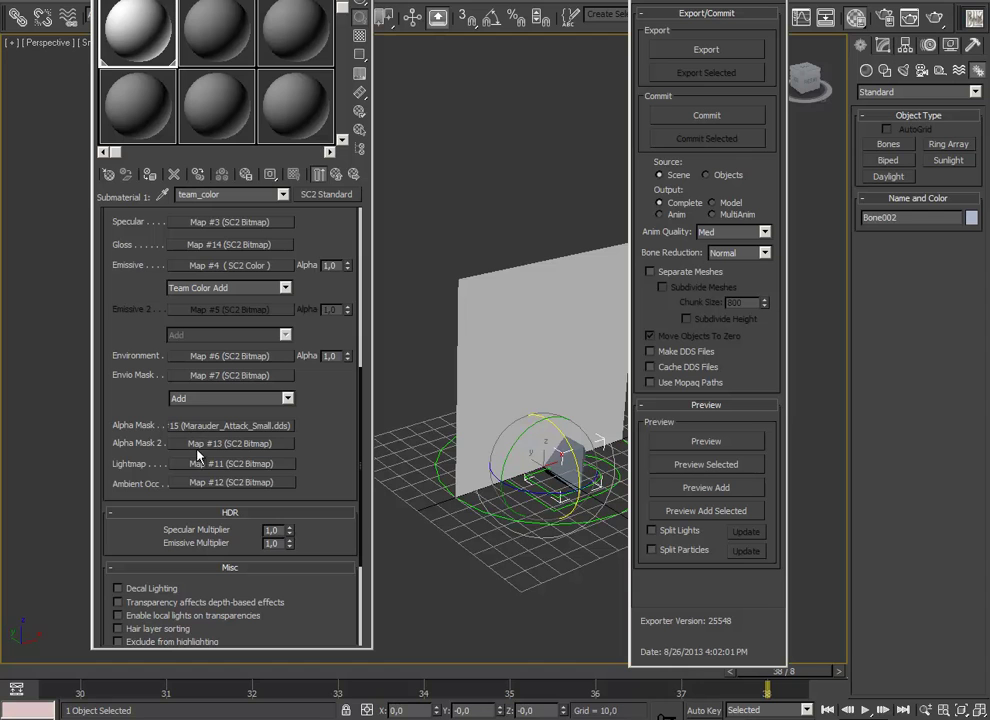
mouse_move(327, 426)
left_mouse_down()
mouse_move(323, 370)
mouse_move(323, 424)
left_mouse_up()
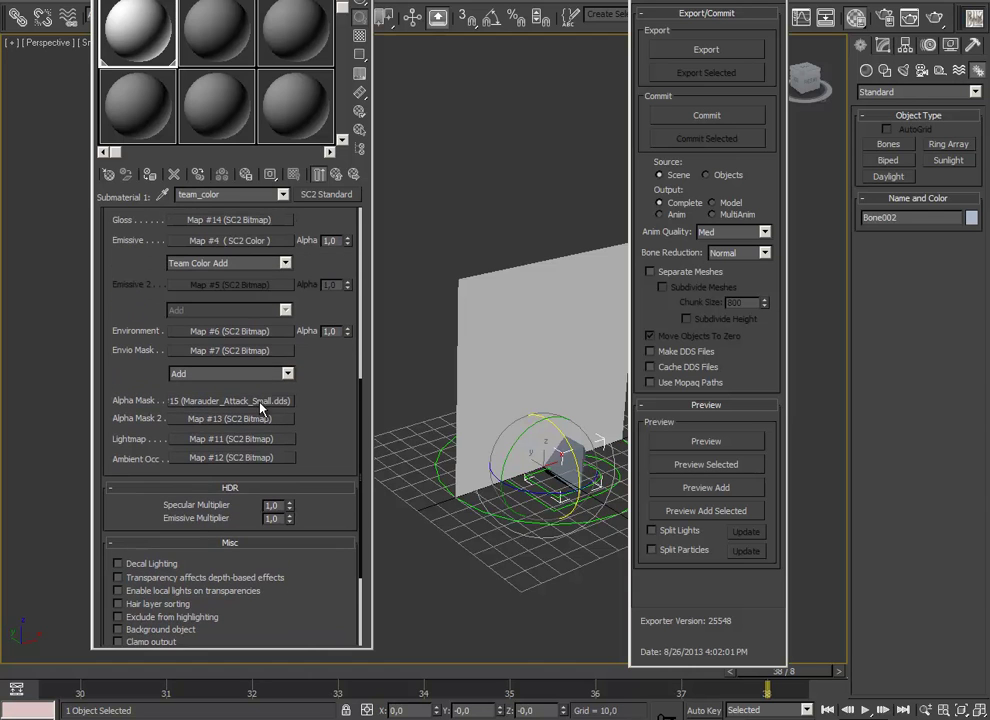
mouse_move(257, 405)
left_mouse_down()
mouse_move(258, 436)
mouse_move(251, 423)
left_mouse_up()
left_click(200, 352)
- View the Alpha Mask 2 bitmap with only its blue channel shown, and close the image view
left_click(194, 262)
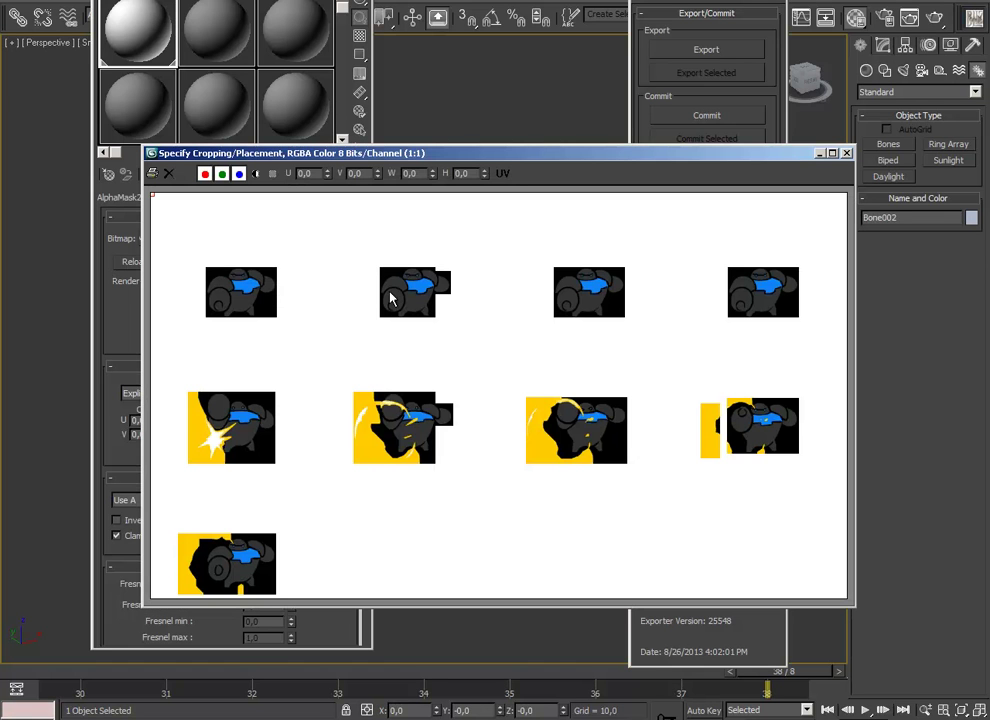
left_click(205, 174)
left_click(205, 175)
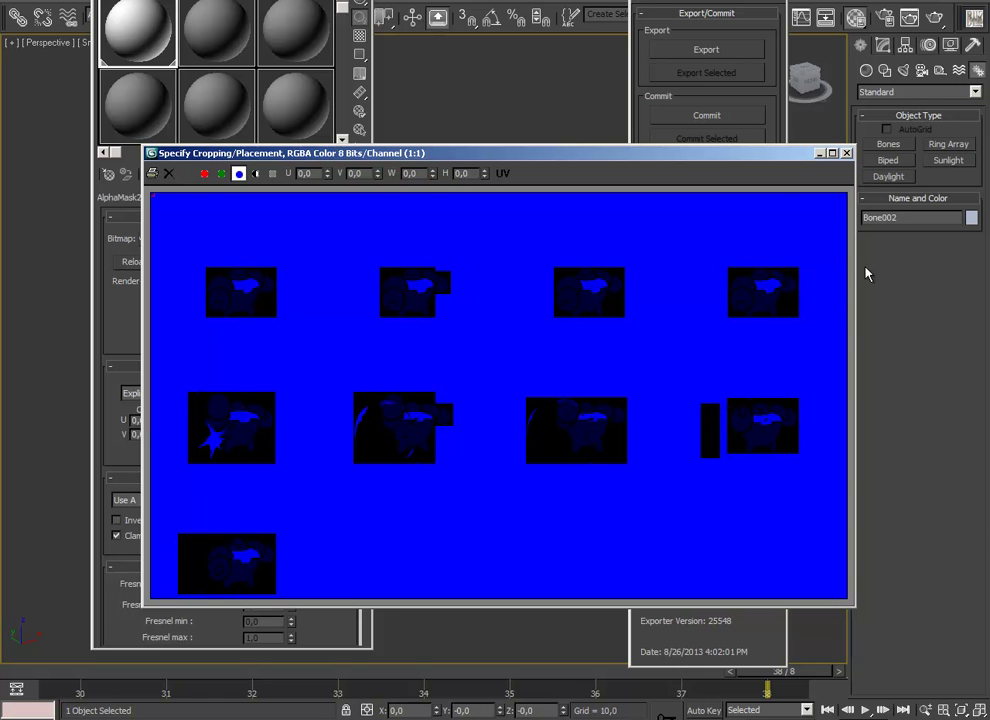
left_click(846, 153)
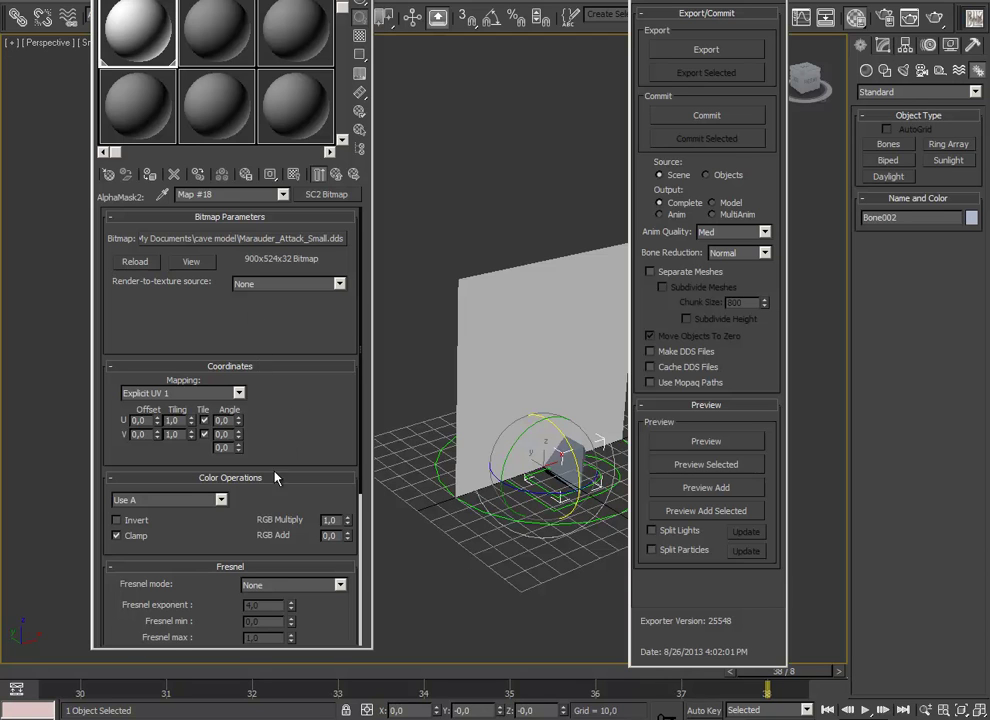
- Set the Alpha Mask 2 map's color operation to Use B and return to the team_color sub-material
left_click(221, 500)
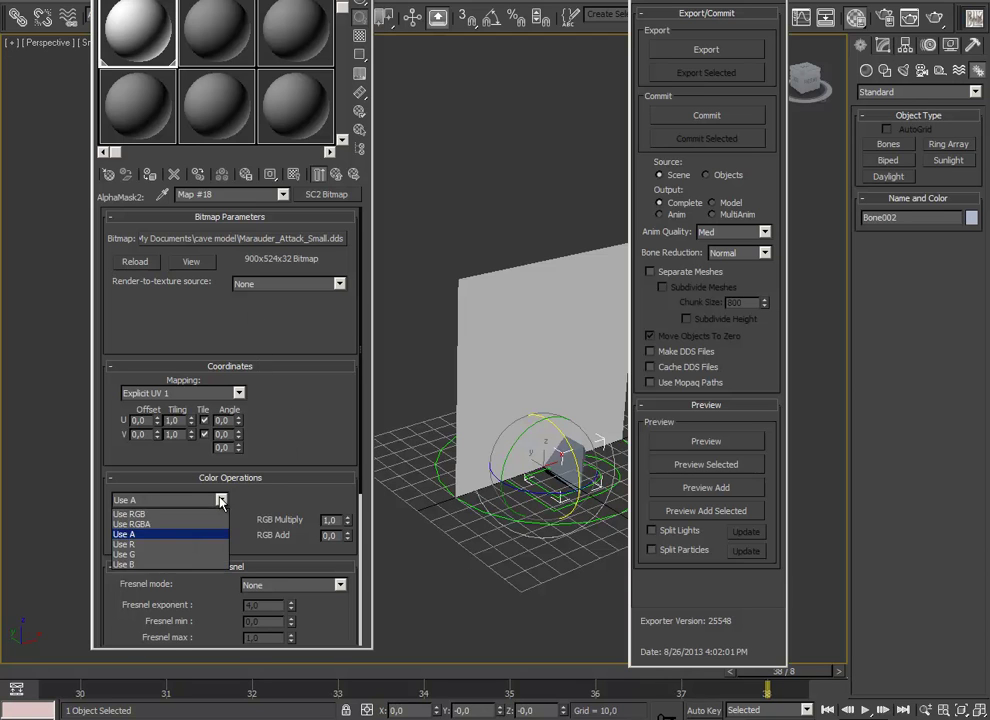
left_click(145, 564)
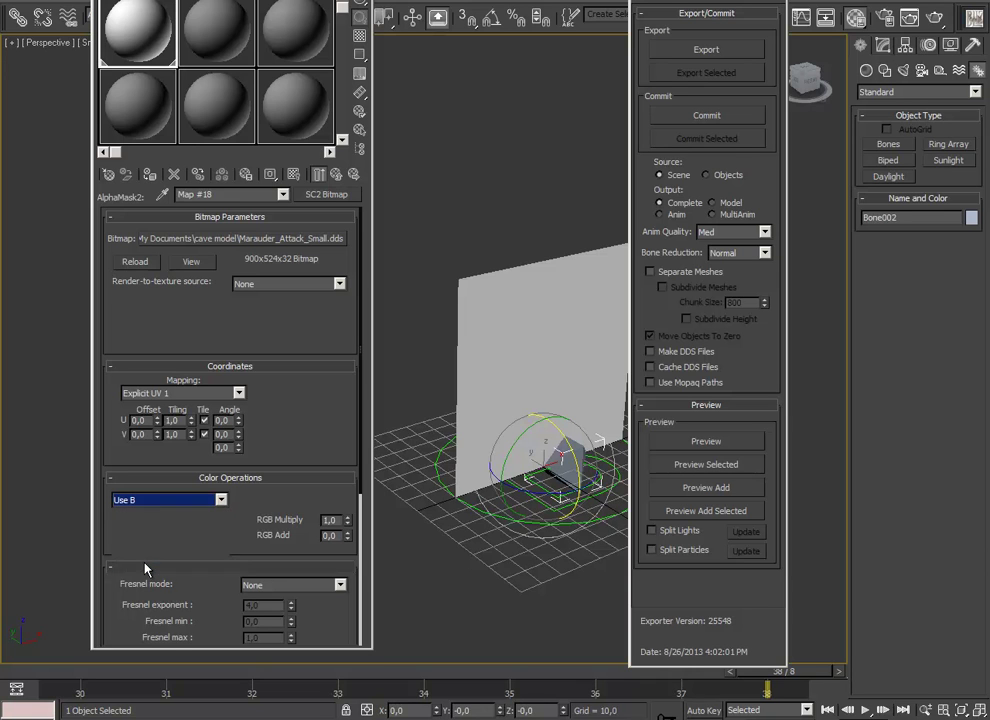
left_click(283, 194)
left_click(258, 224)
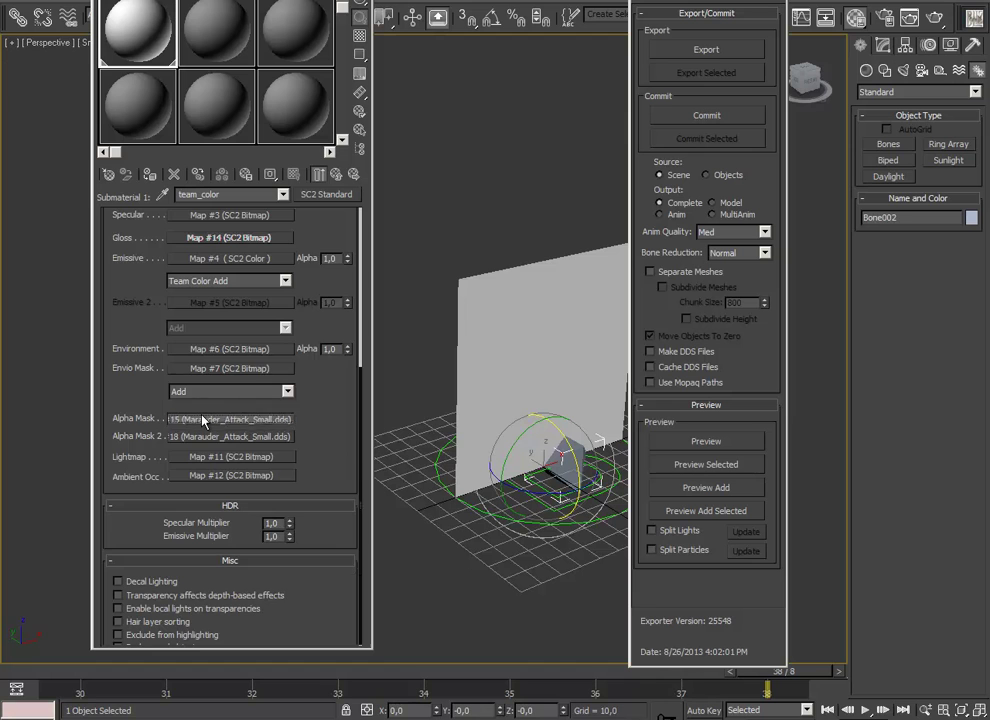
- Check the color operations of team_color's Alpha Mask and Alpha Mask 2 maps, and return to the composite material
left_click(200, 418)
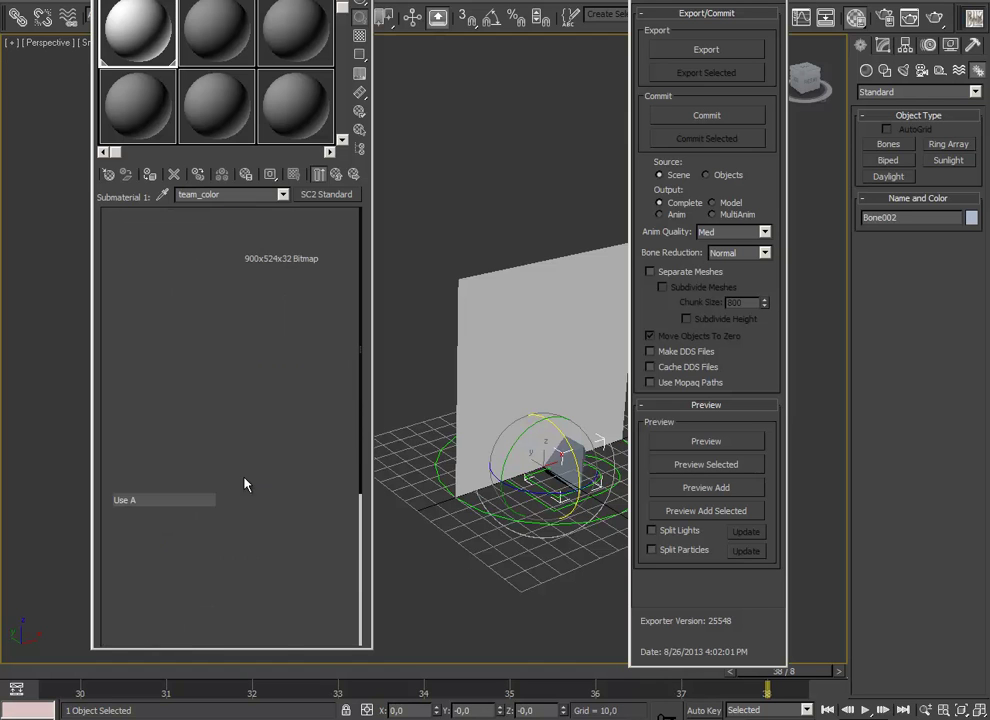
left_click(284, 195)
left_click(199, 219)
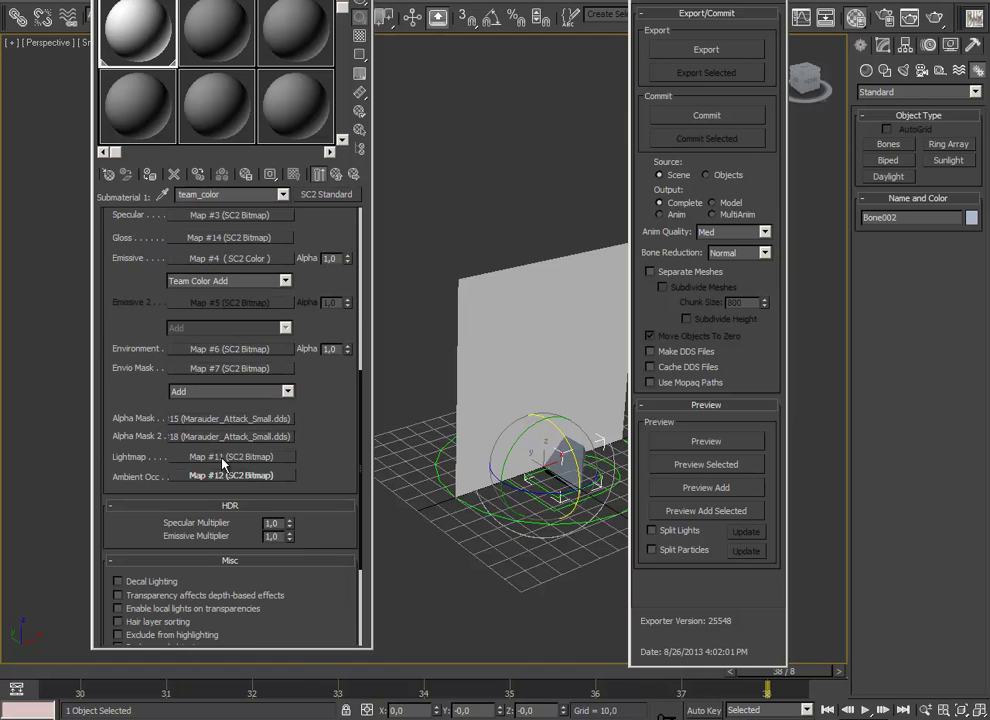
left_click(222, 437)
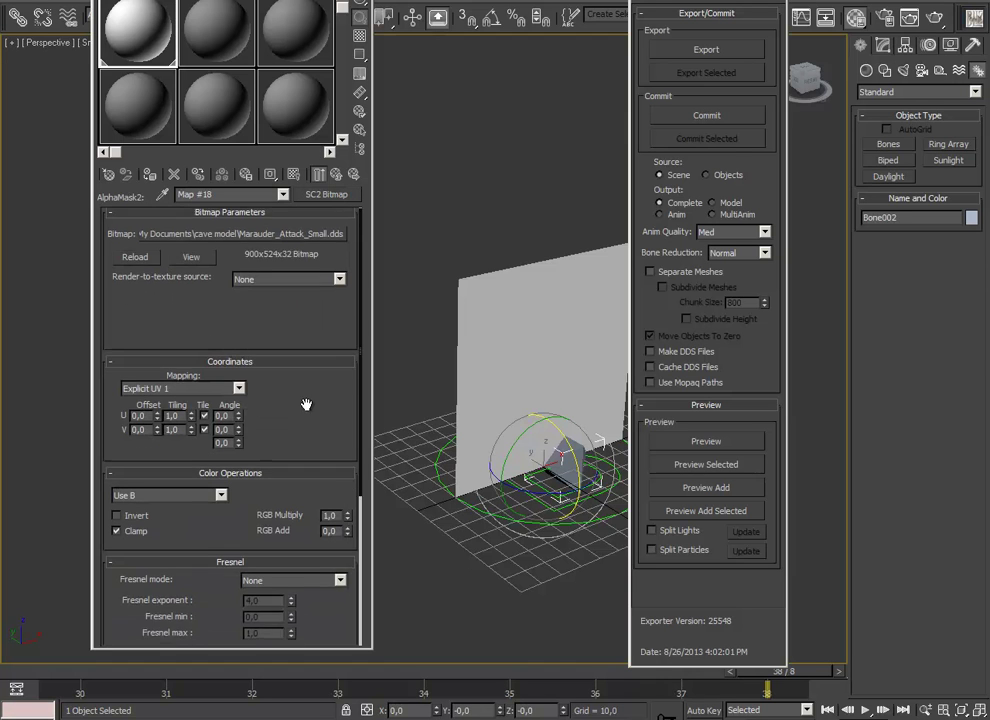
scroll(306, 404, "down", 2)
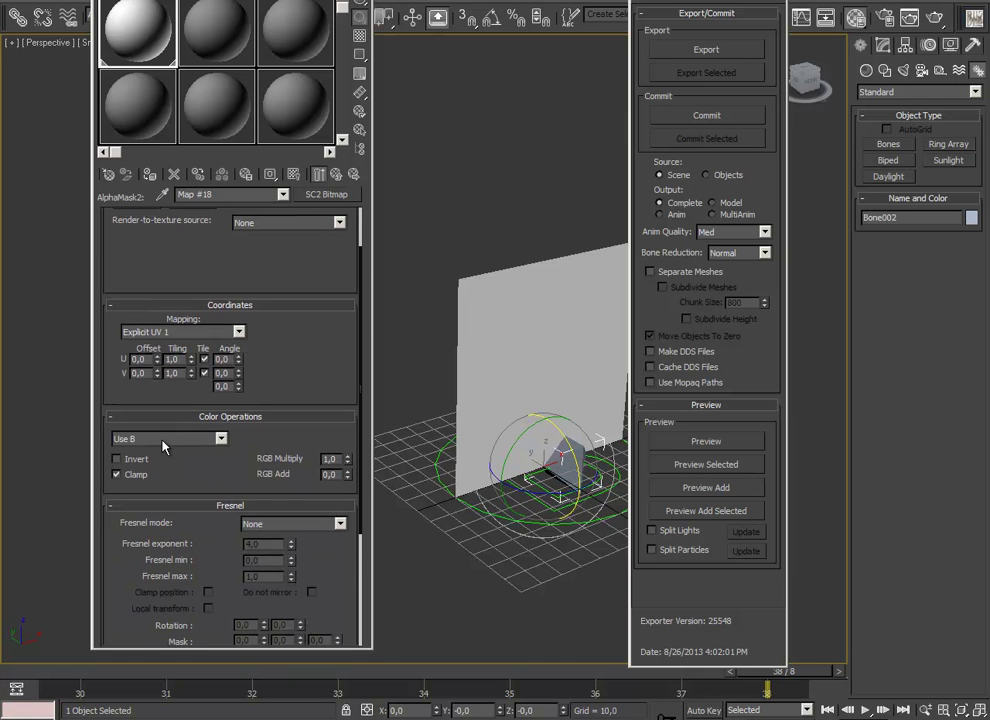
left_click(284, 195)
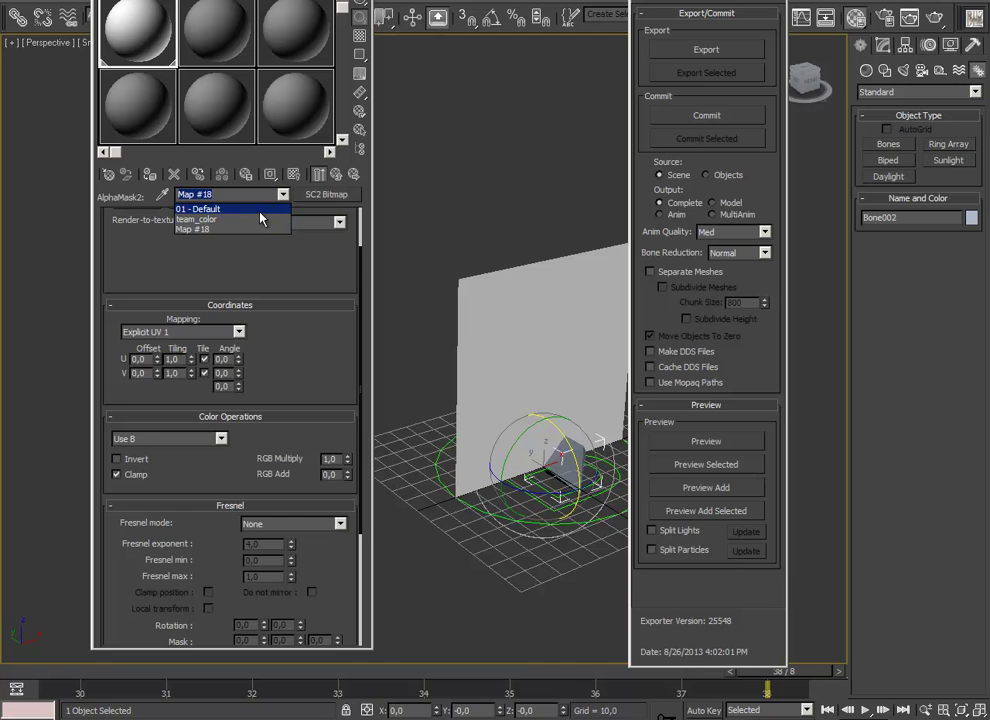
left_click(200, 204)
- Preview the model and move through the attack animation to inspect which areas receive team colour
left_click(727, 441)
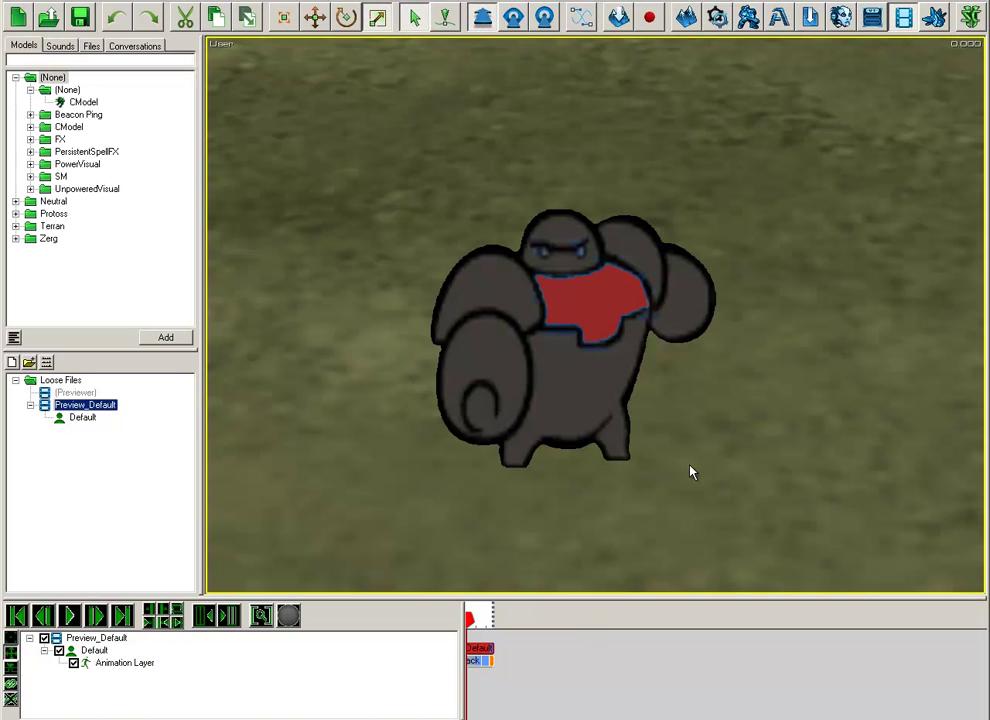
scroll(692, 471, "up", 5)
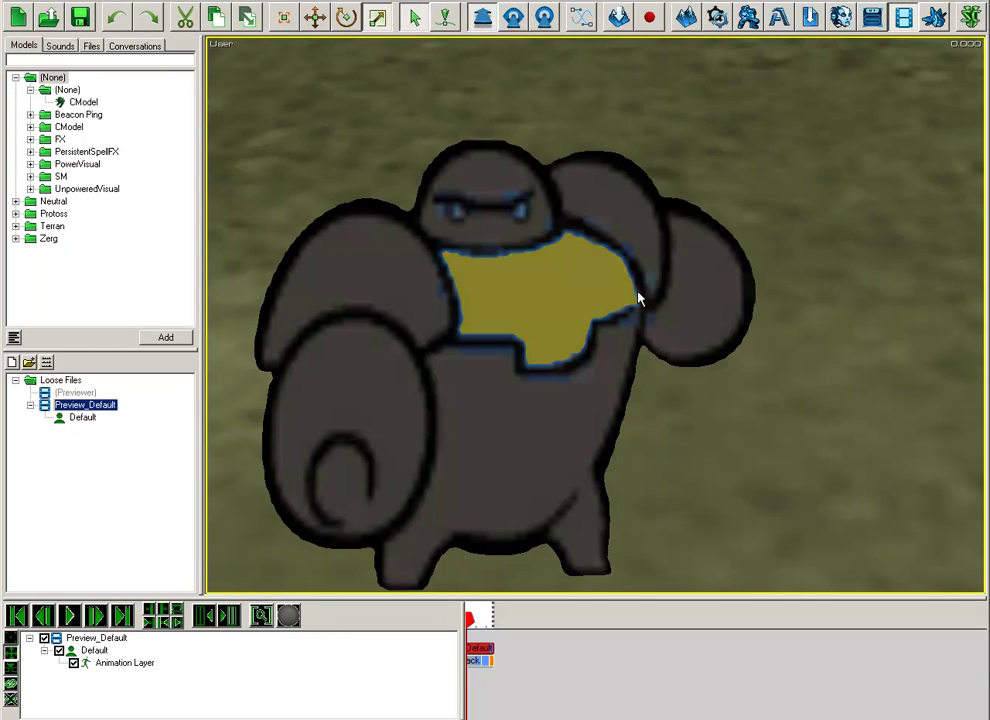
scroll(638, 292, "down", 1)
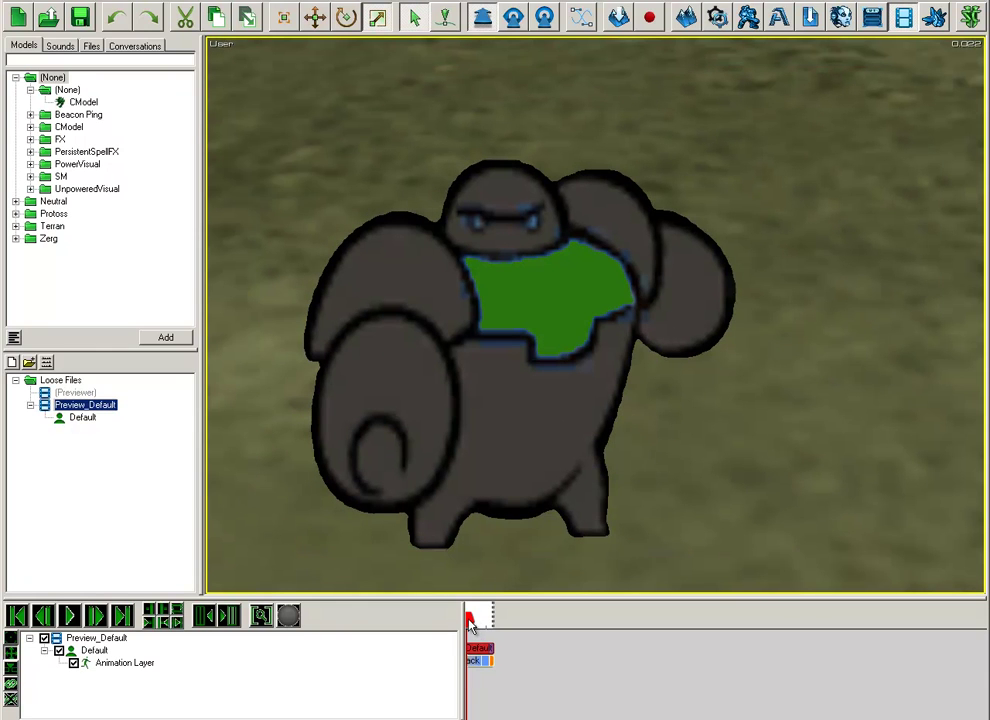
left_click_drag(469, 621, 481, 620)
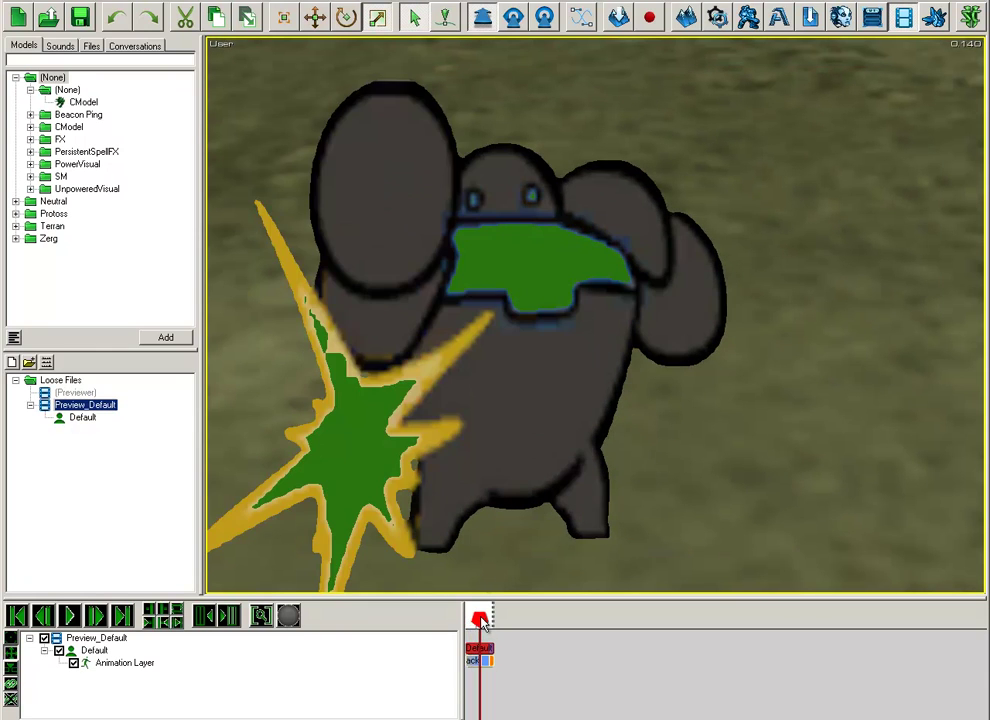
scroll(464, 498, "down", 3)
middle_click_drag(464, 499, 558, 433)
scroll(559, 504, "up", 3)
scroll(558, 440, "up", 2)
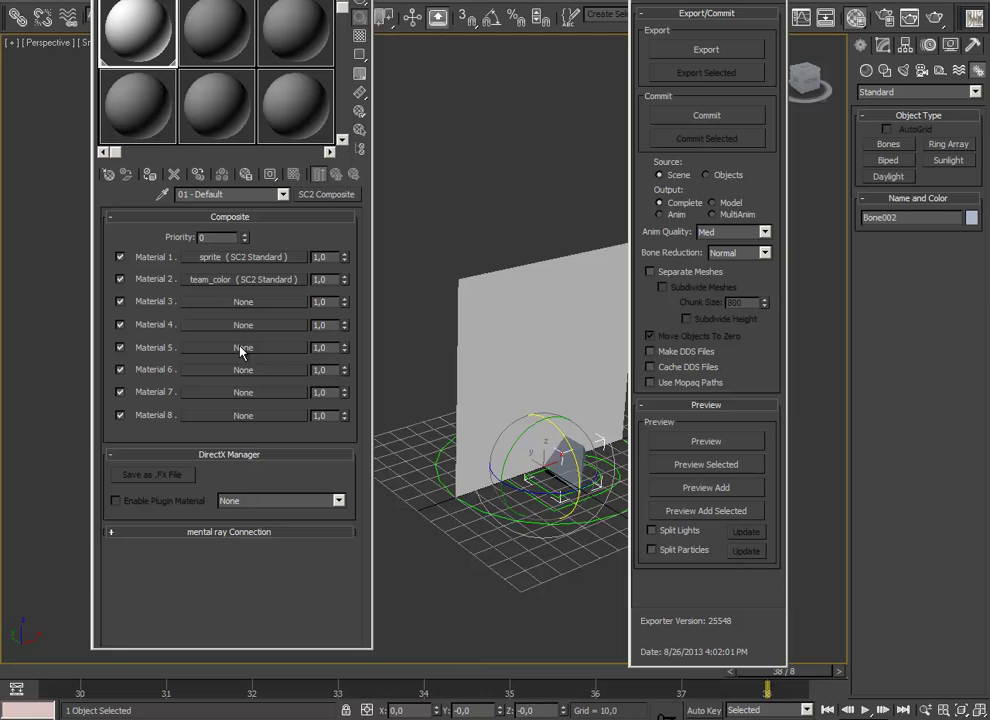
- Examine the blue channel of team_color's Alpha Mask bitmap around the attack flash, and return to the composite material
left_click(214, 280)
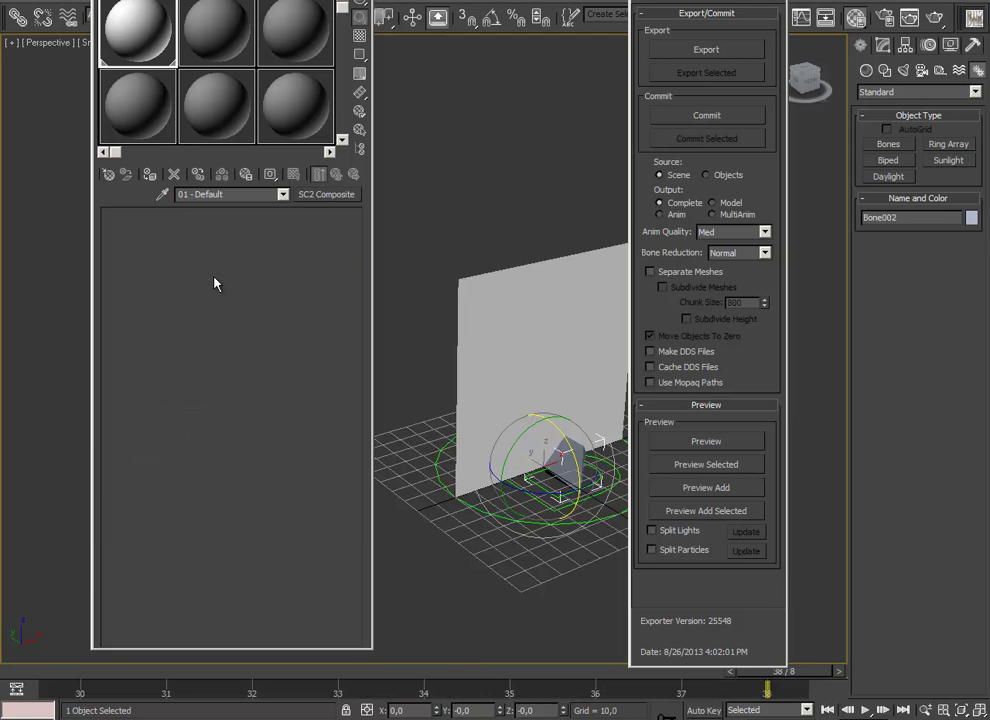
scroll(331, 503, "down", 5)
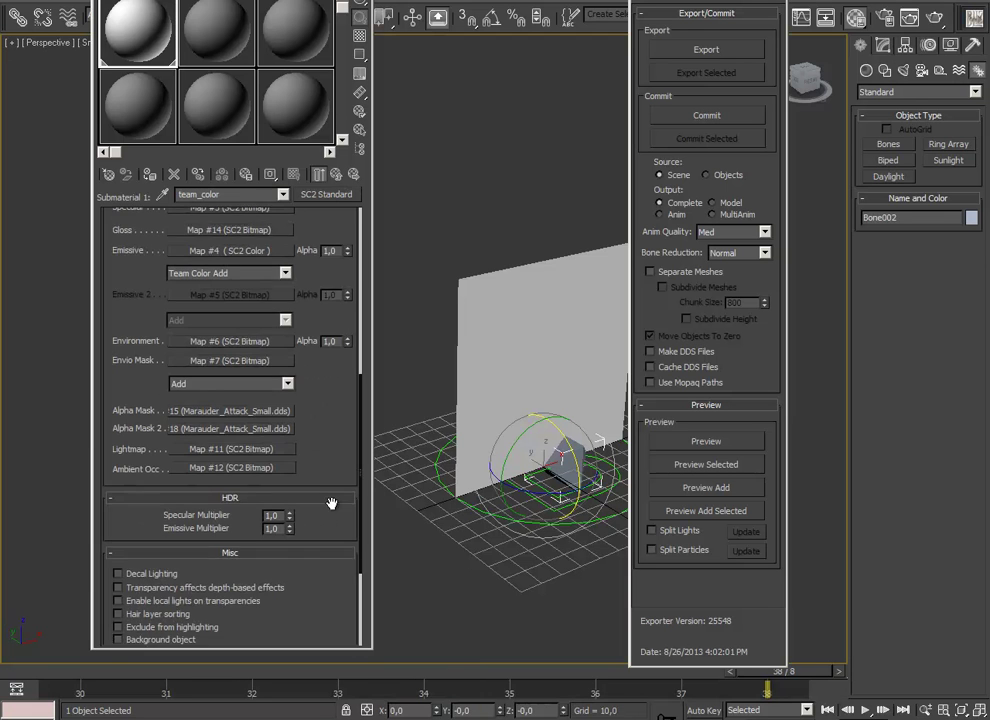
left_click(232, 410)
left_click(191, 261)
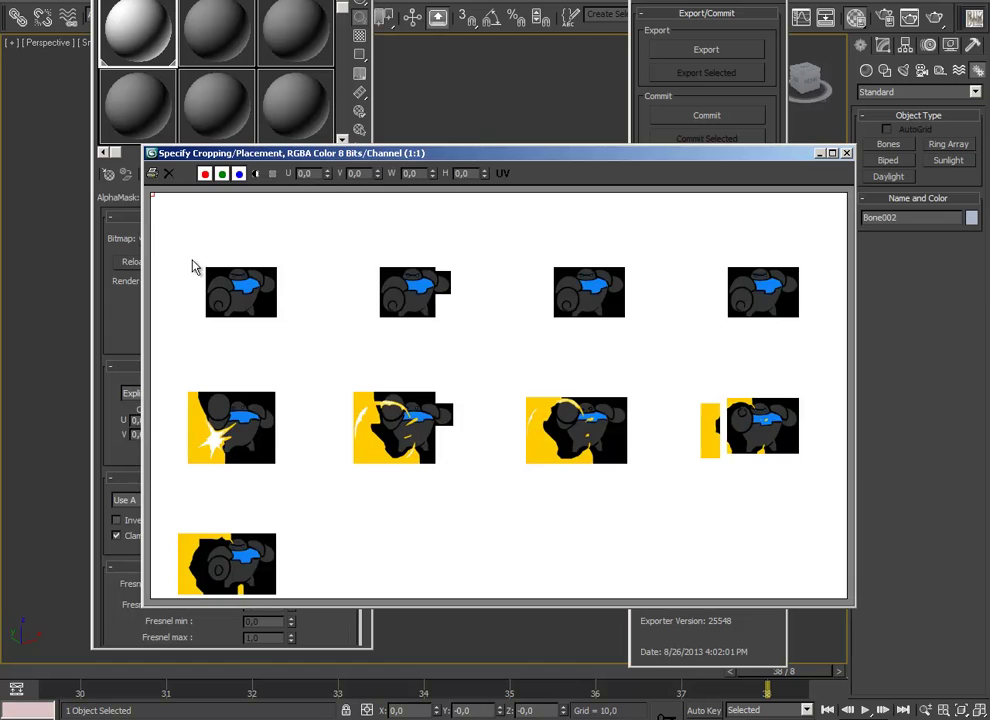
left_click(222, 174)
left_click(205, 174)
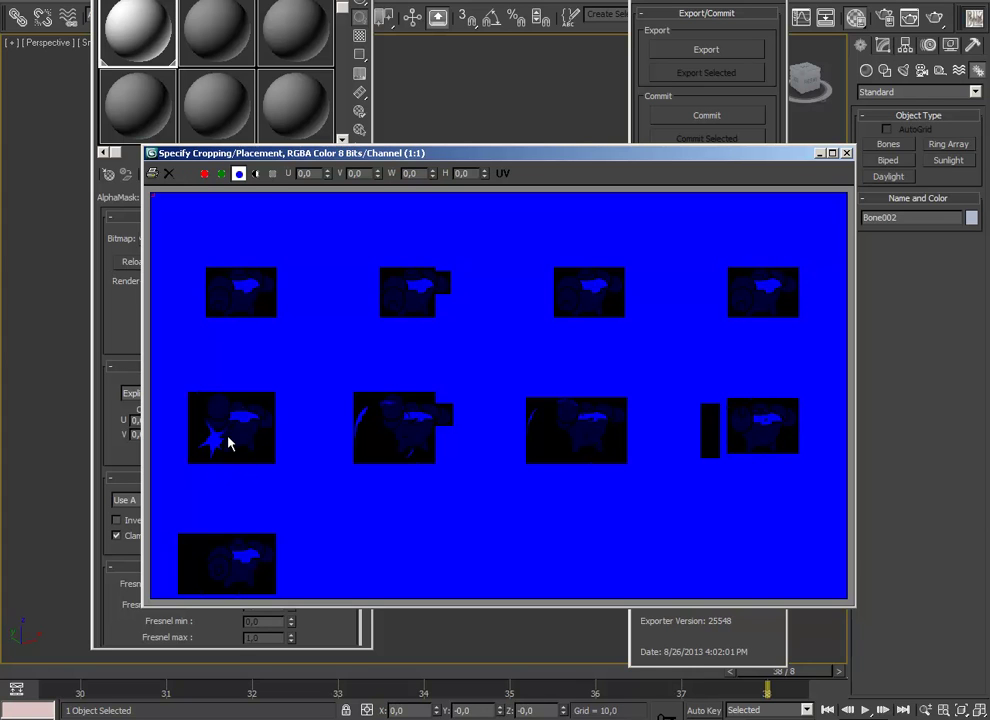
left_click(846, 154)
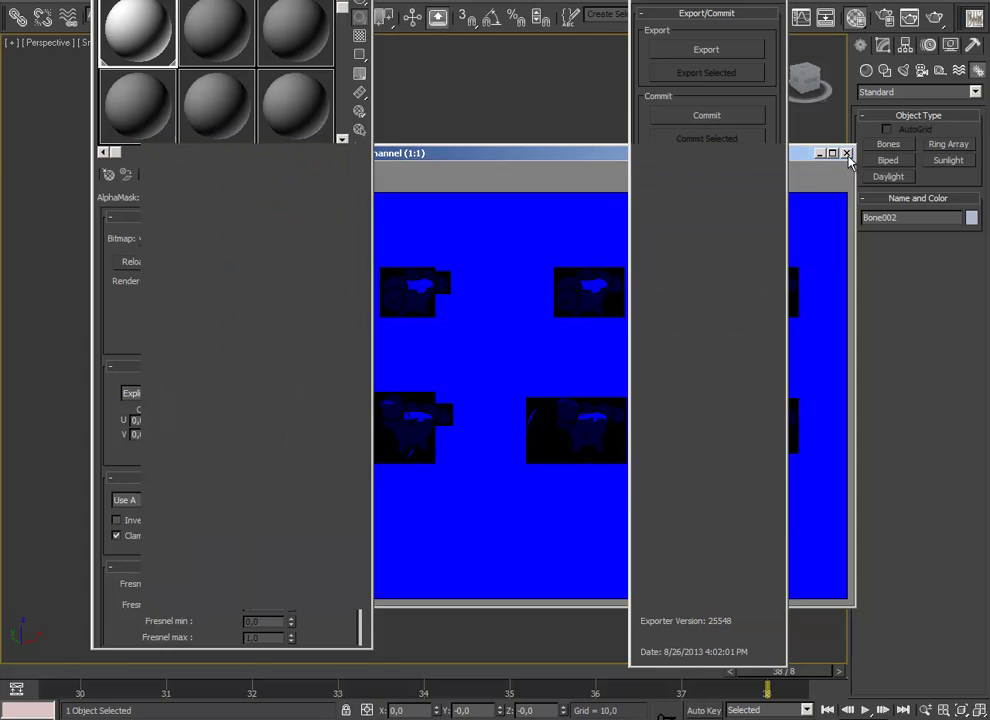
left_click(282, 194)
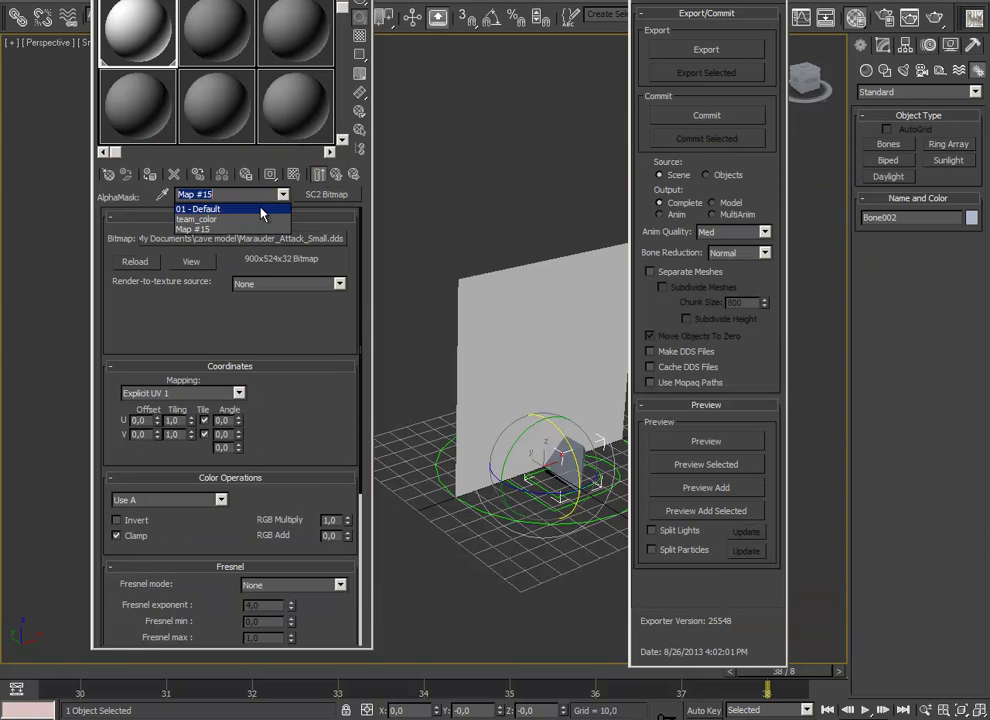
left_click(262, 204)
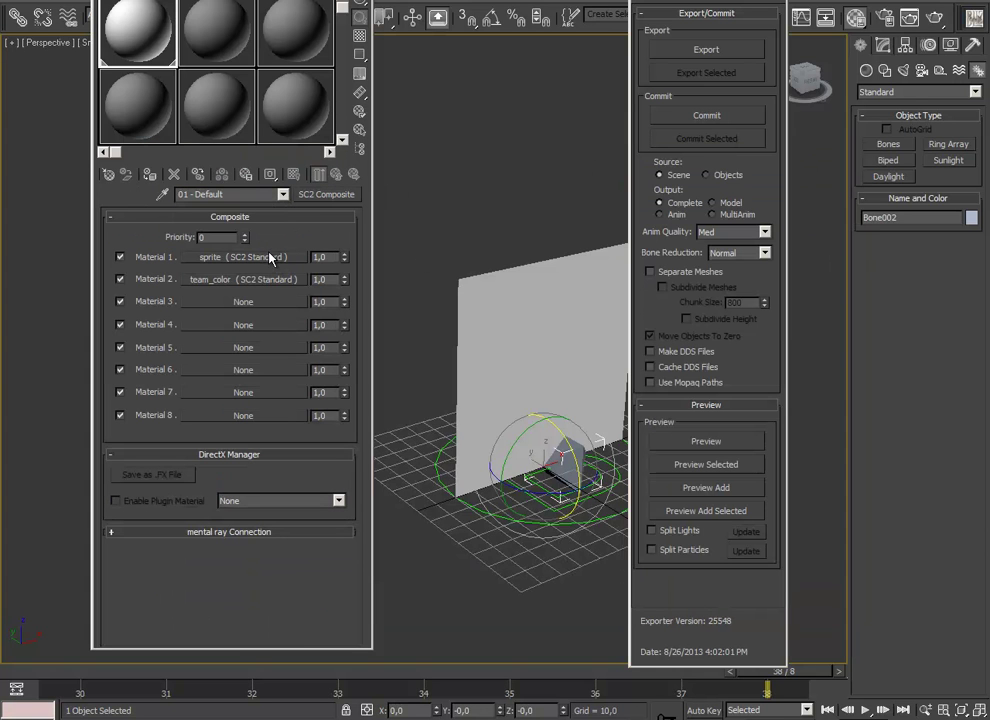
- Copy the sprite sub-material into the composite's Material 3 slot and open the copy
left_click_drag(270, 257, 265, 307)
left_click(197, 349)
left_click(209, 306)
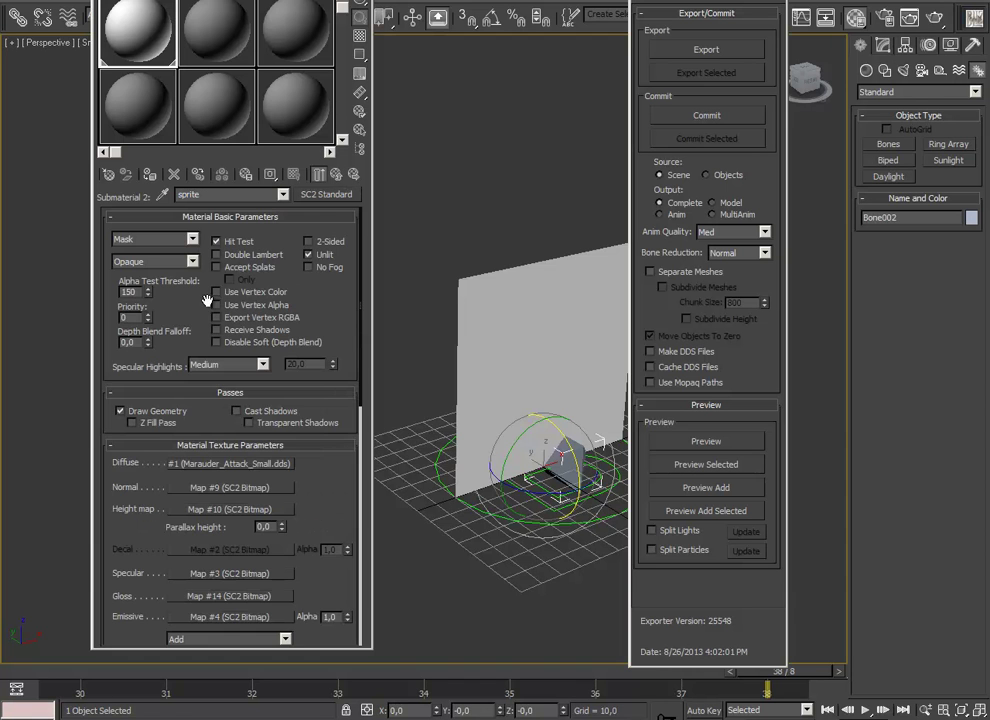
- Copy the third sub-material's Alpha Mask map, Marauder_Attack_Small.dds, into its Alpha Mask 2 slot
left_click_drag(325, 504, 311, 247)
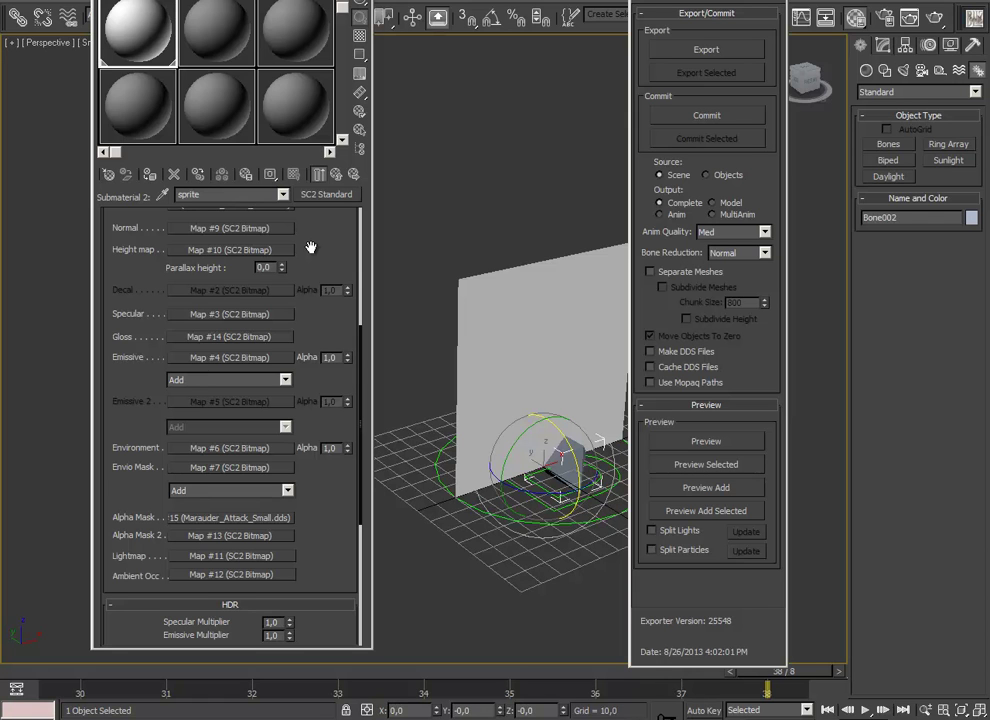
left_click_drag(333, 517, 323, 395)
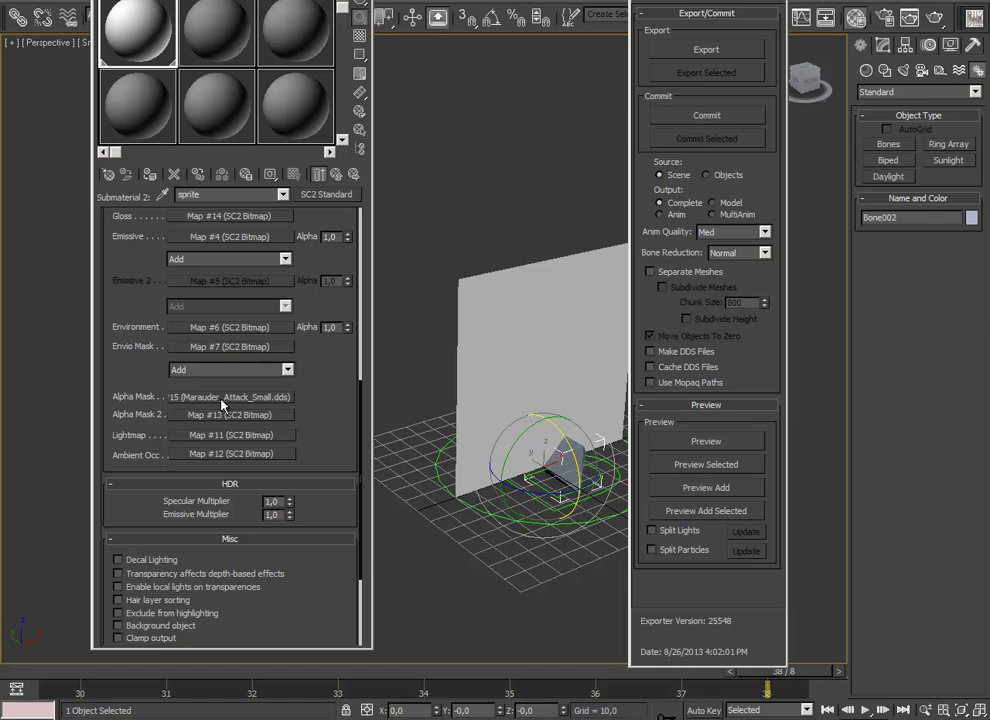
left_click_drag(221, 400, 216, 414)
left_click(197, 350)
- Examine the red and green channels of the third sub-material's Alpha Mask 2 bitmap around the Marauder's attack flash
left_click(200, 414)
left_click_drag(250, 342, 269, 453)
left_click(199, 261)
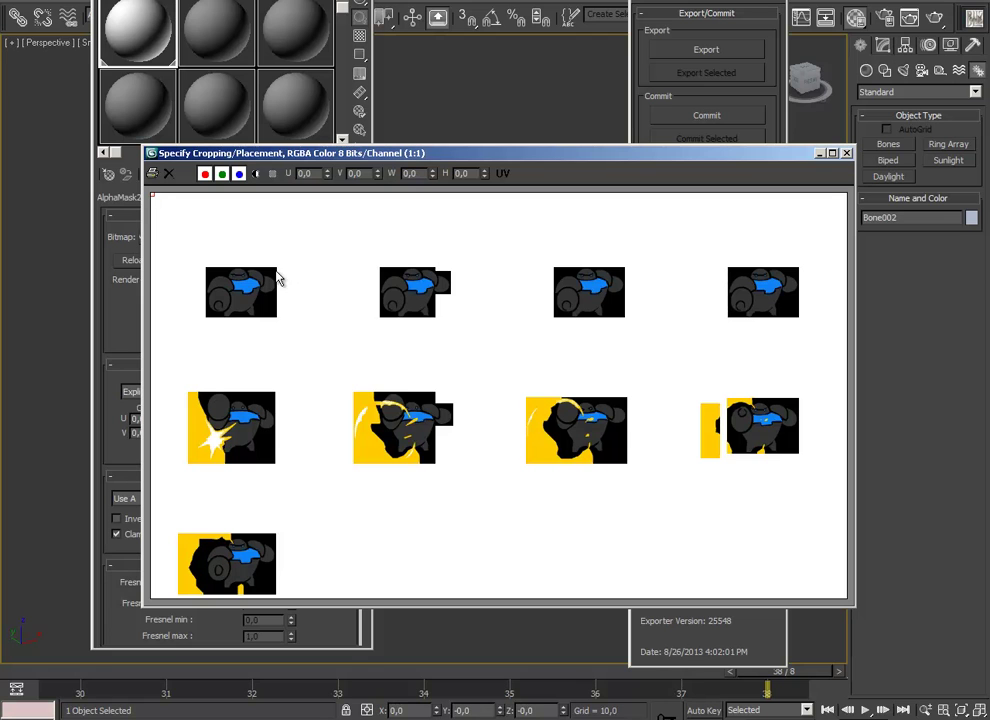
left_click(204, 174)
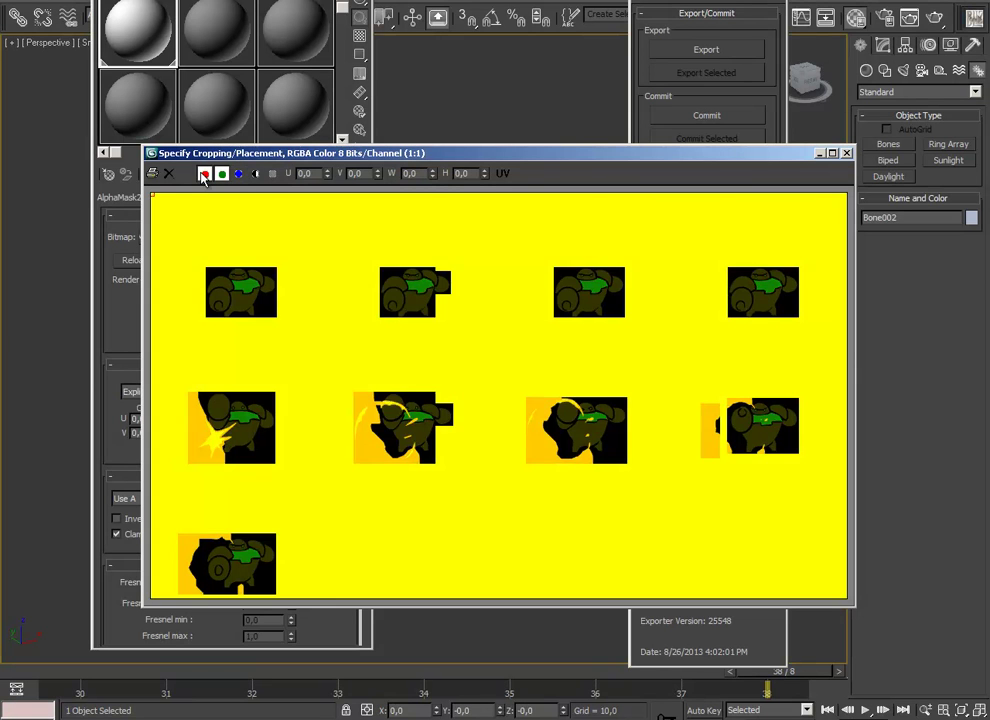
left_click(204, 175)
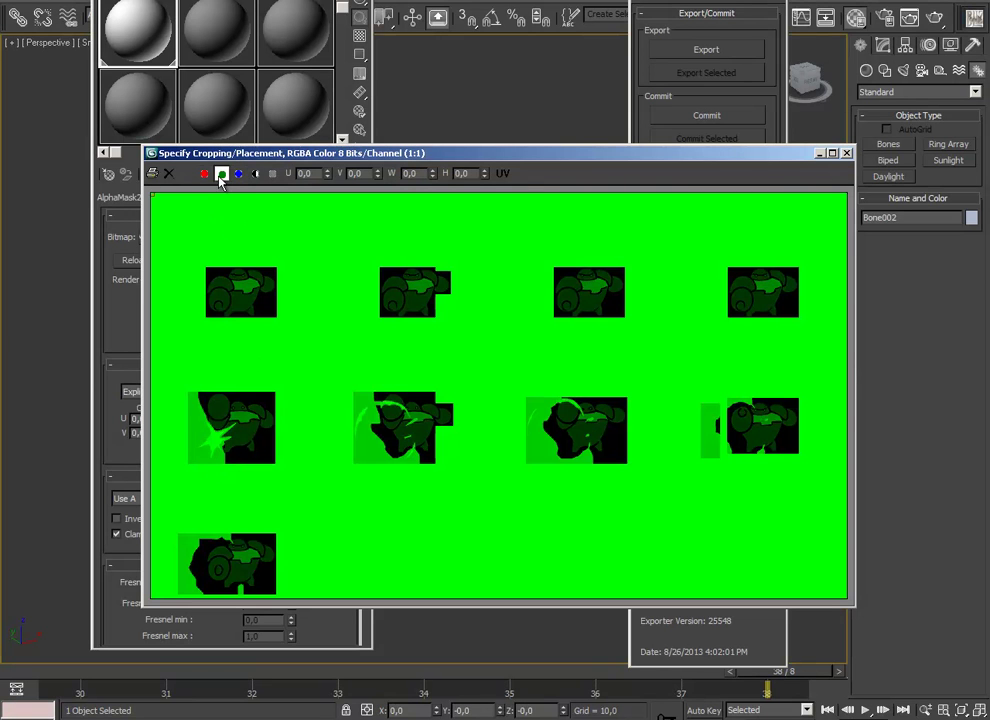
left_click(204, 174)
left_click(221, 174)
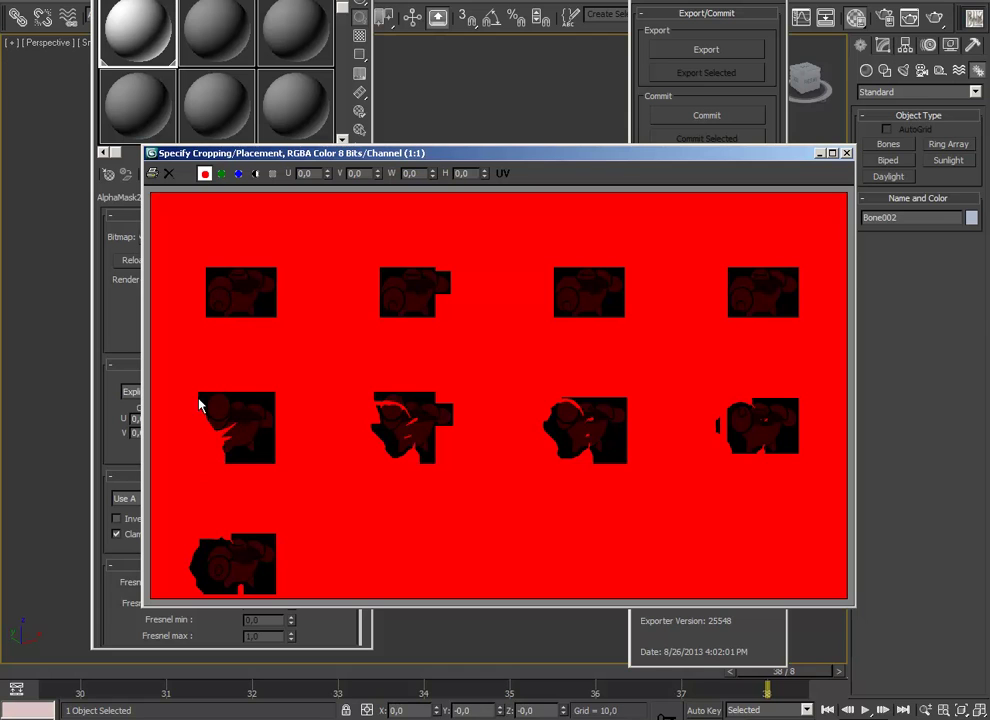
left_click(204, 174)
left_click(222, 174)
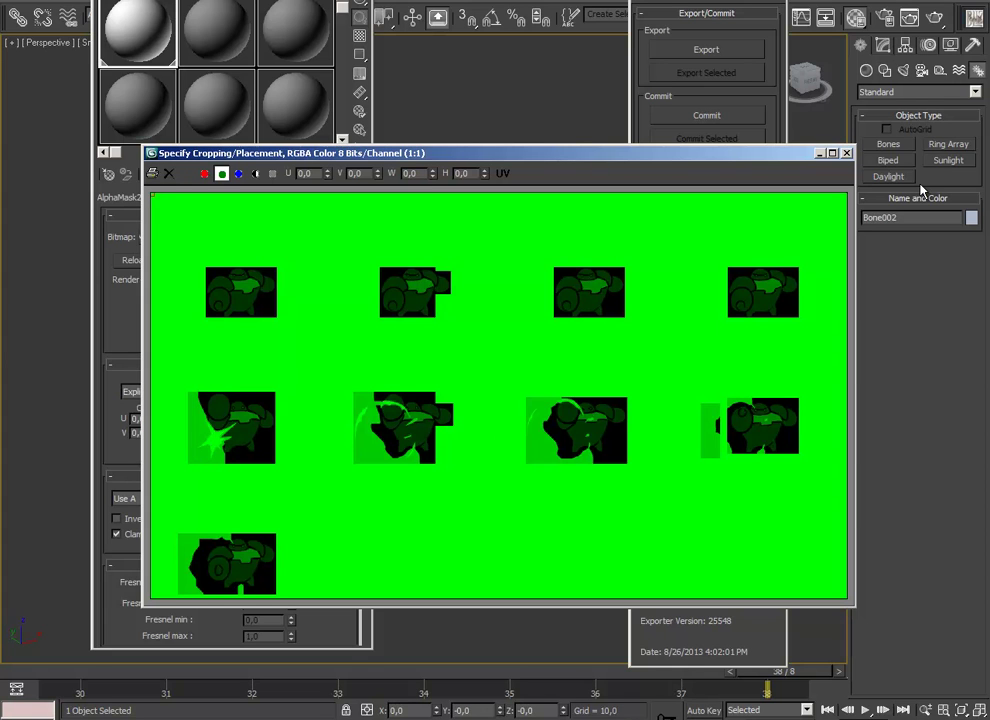
left_click(847, 154)
- Make the third sub-material's Alpha Mask 2 bitmap read only the green channel with Use G
scroll(300, 369, "down", 3)
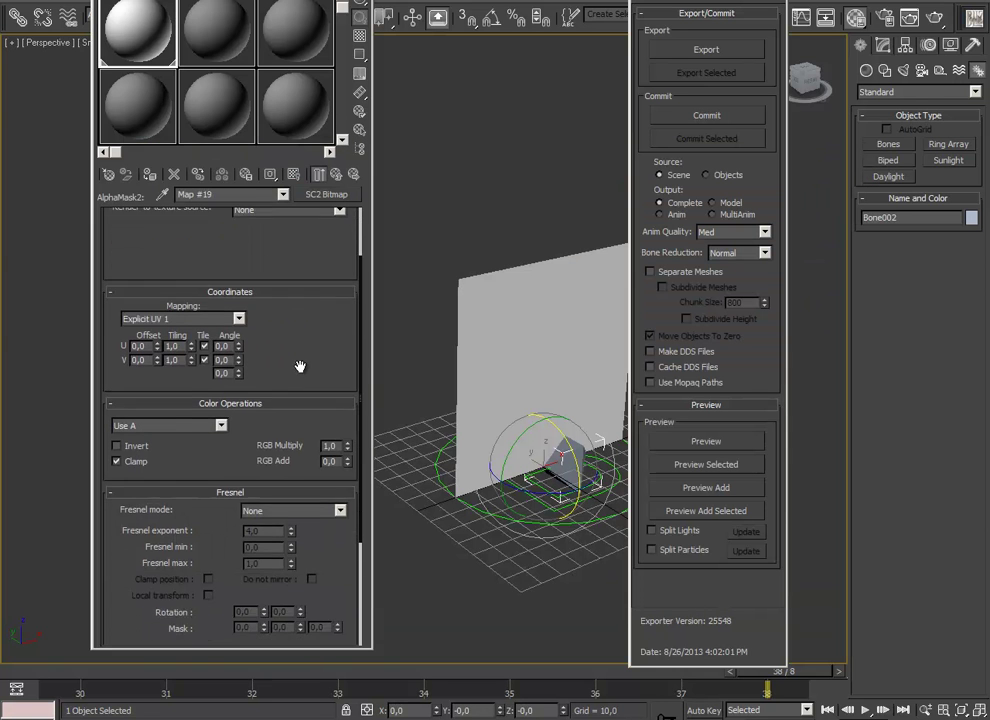
scroll(299, 426, "up", 3)
scroll(299, 426, "down", 1)
left_click(170, 477)
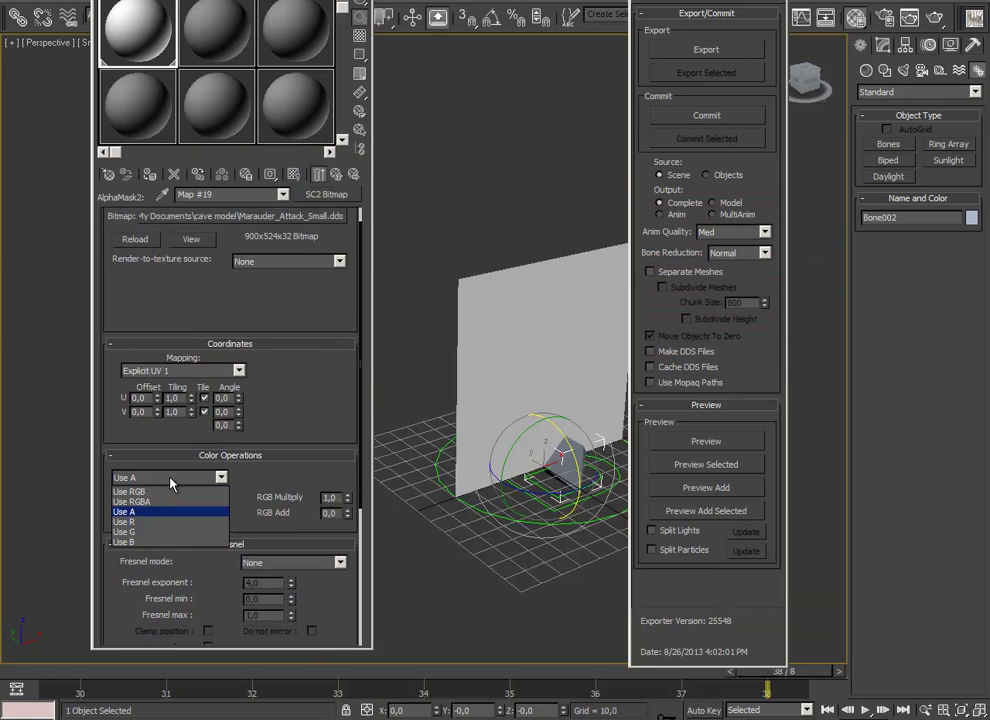
left_click(146, 531)
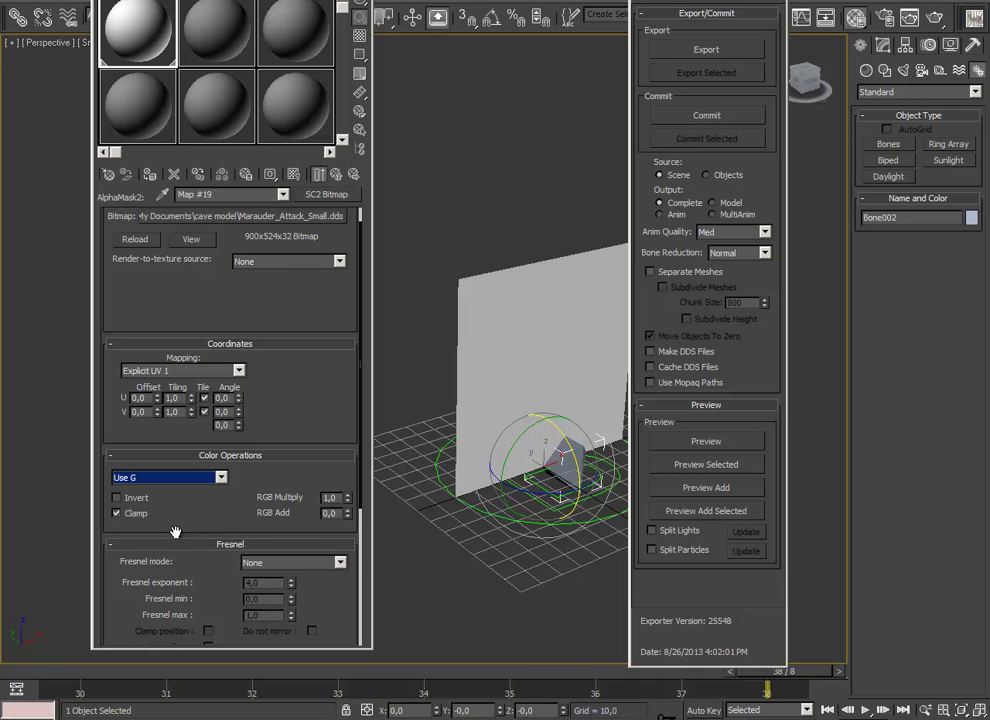
- Set the green-channel mask's RGB Multiply to 1,6 and its RGB Add to -0,8
double_click(340, 499)
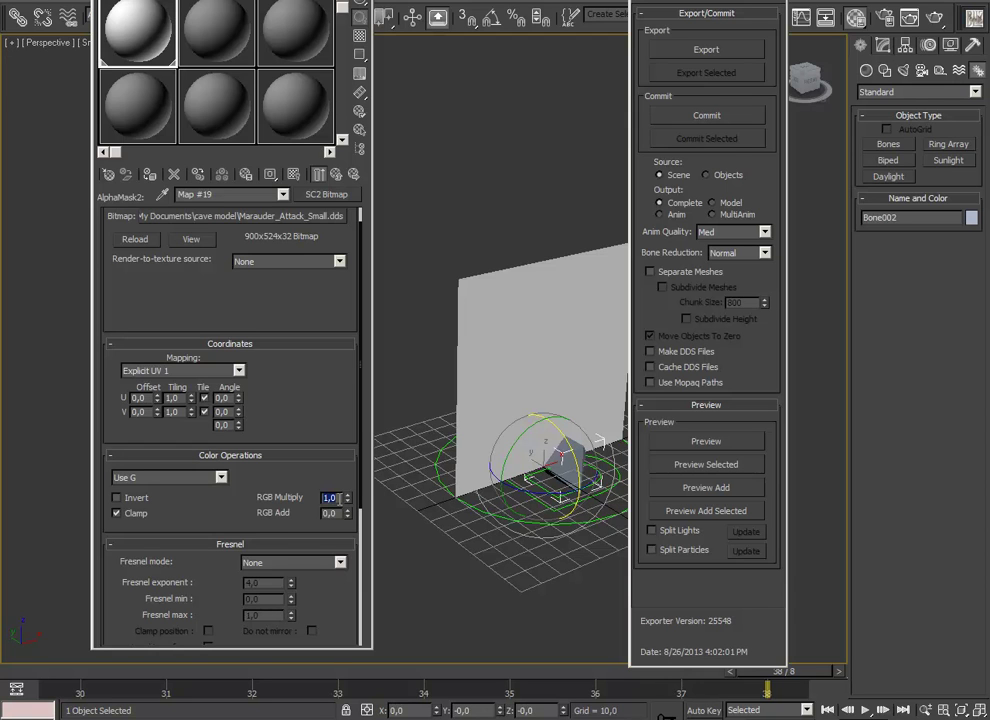
type("2")
key("Return")
type("4,0")
key("Return")
type("1,6")
key("Return")
key("Tab")
- Return to the composite material, open the Material 3 sub-material and rename it cover_explosion
left_click(283, 194)
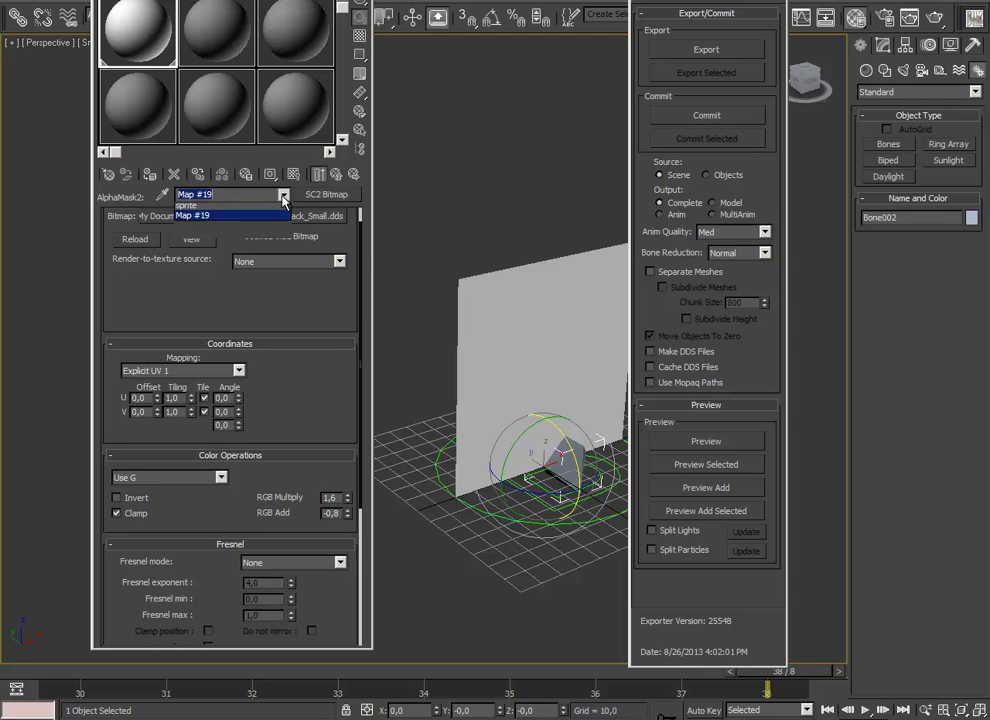
left_click(255, 209)
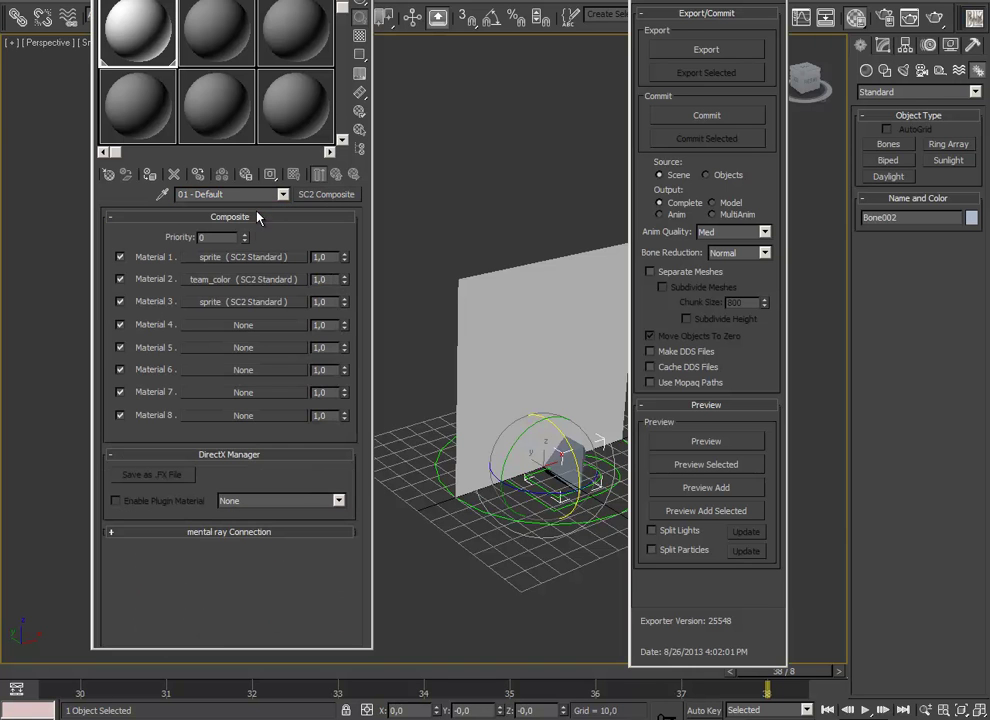
left_click(228, 301)
scroll(261, 296, "down", 5)
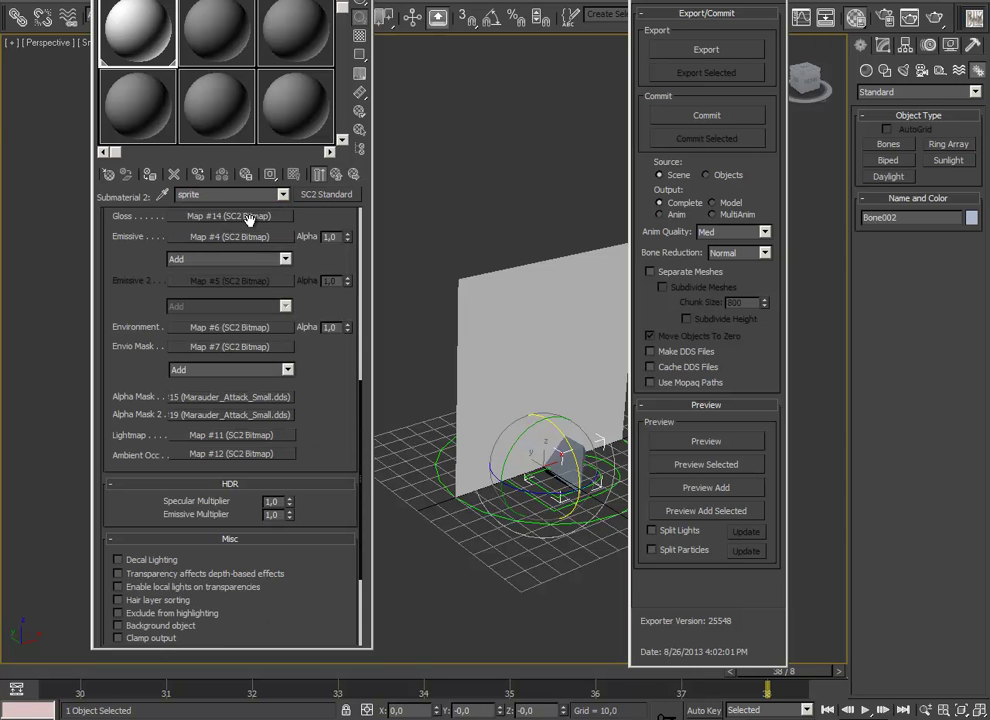
scroll(311, 214, "up", 5)
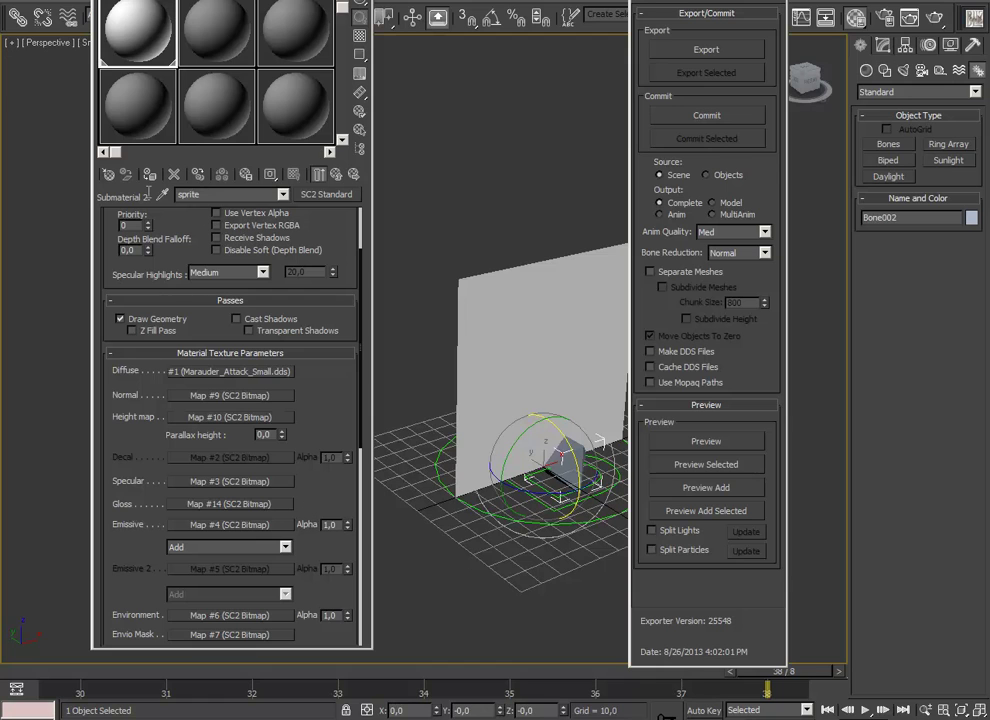
type("cover_explosion")
scroll(285, 384, "down", 1)
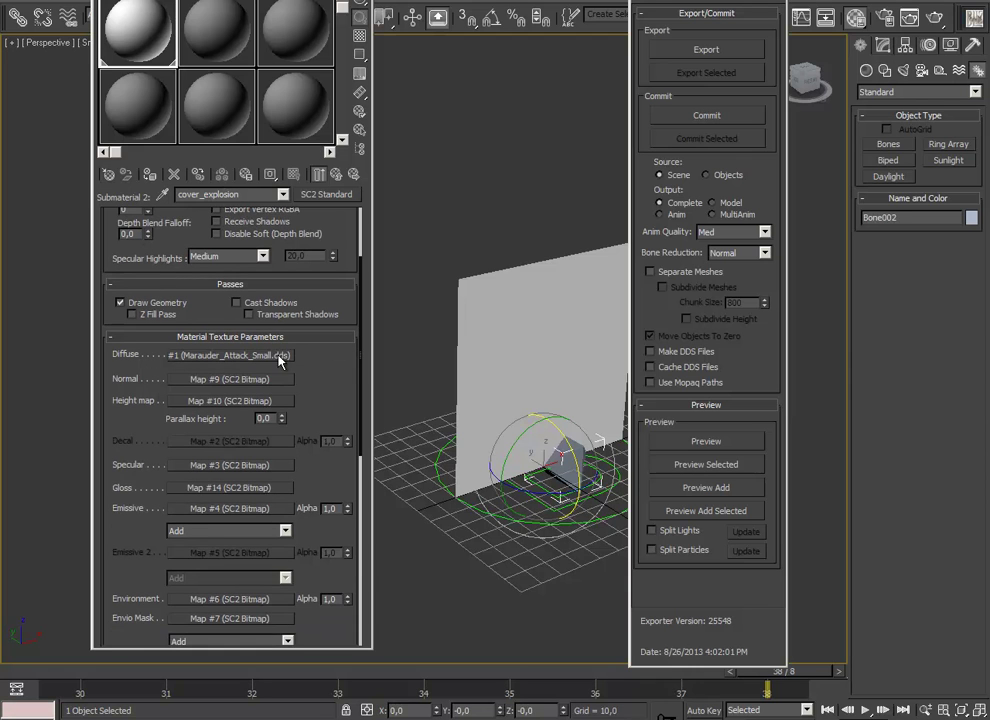
- Check the colour settings of cover_explosion's Diffuse bitmap, and return to its alpha mask slots
left_click(238, 356)
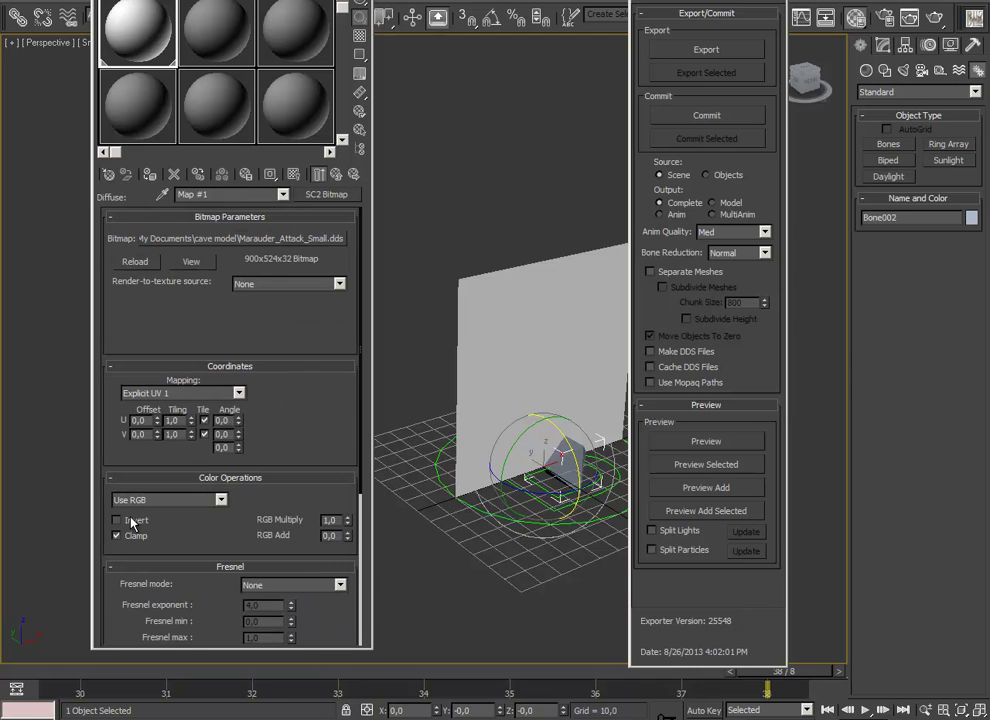
left_click(265, 194)
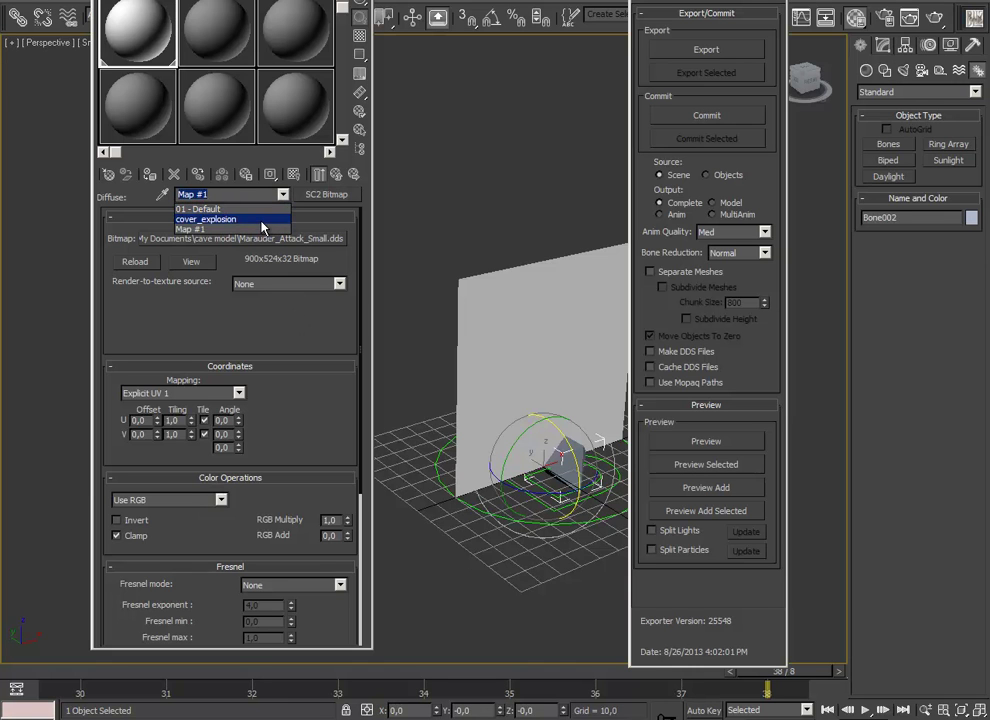
left_click(262, 219)
left_click_drag(325, 435, 313, 247)
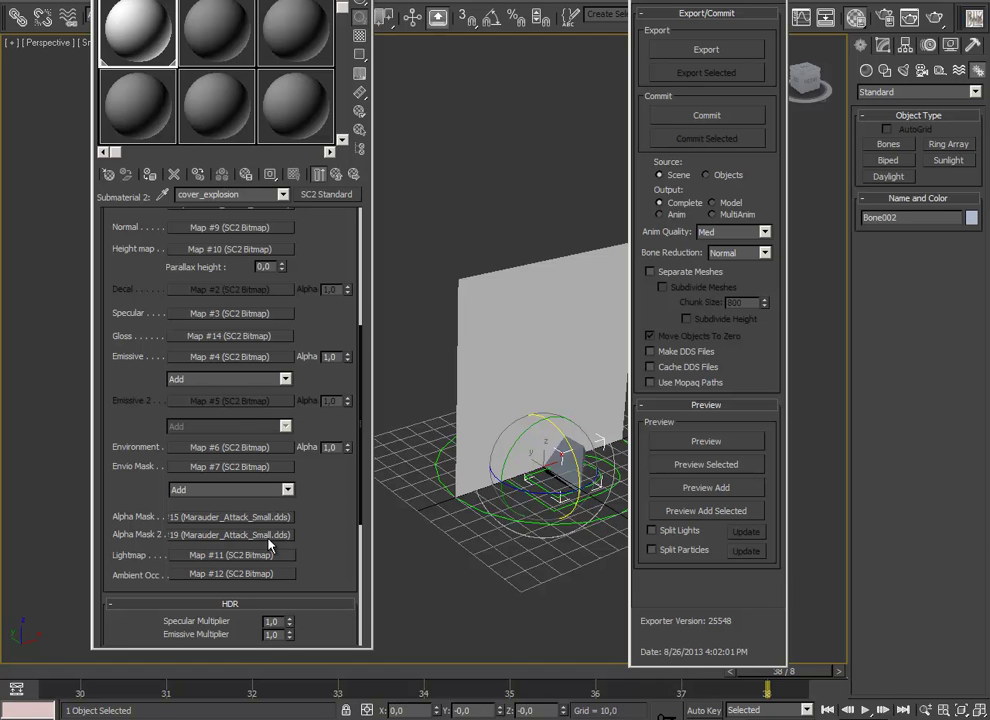
- Preview the model and inspect the attack flash and the team-coloured chest from close up and far away
left_click(696, 447)
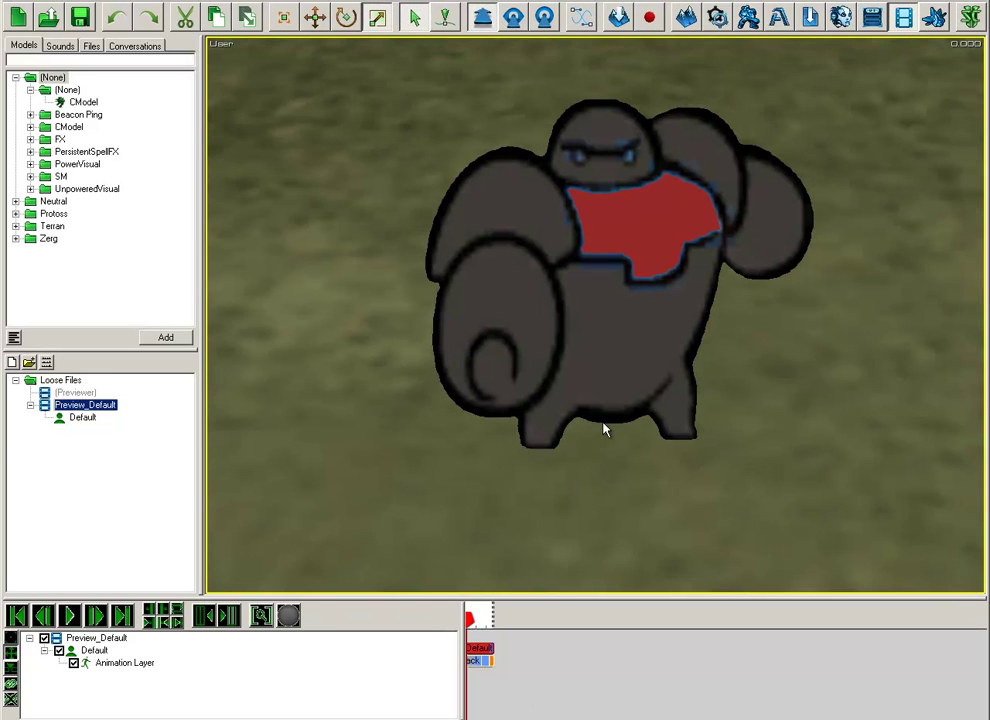
left_click_drag(467, 622, 482, 619)
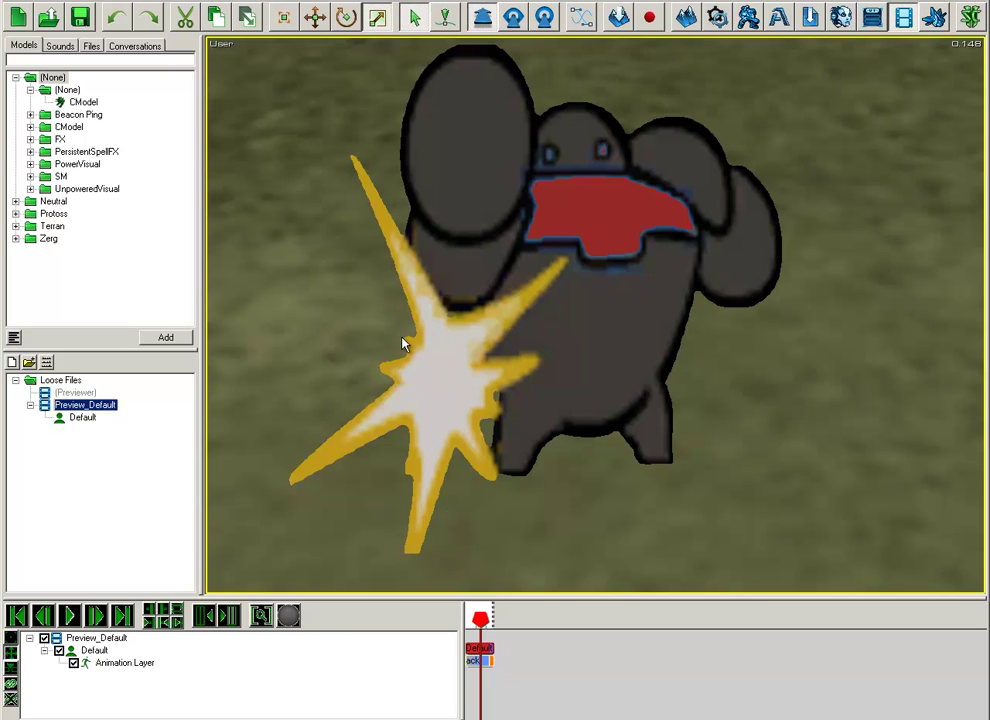
middle_click_drag(588, 205, 548, 256)
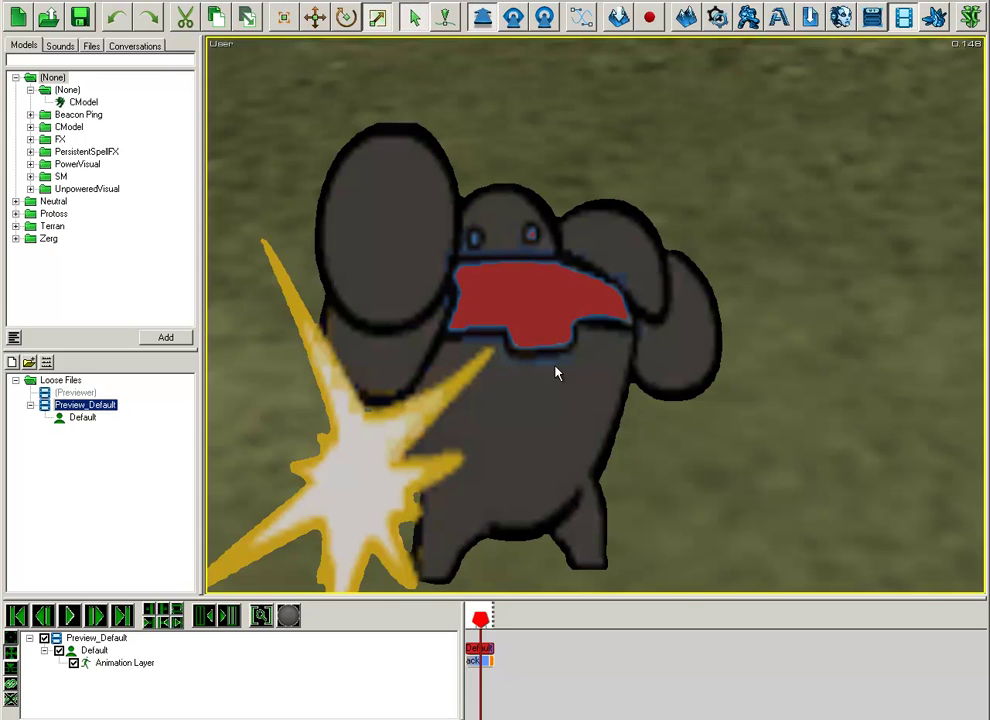
scroll(508, 370, "up", 3)
middle_click_drag(507, 362, 530, 410)
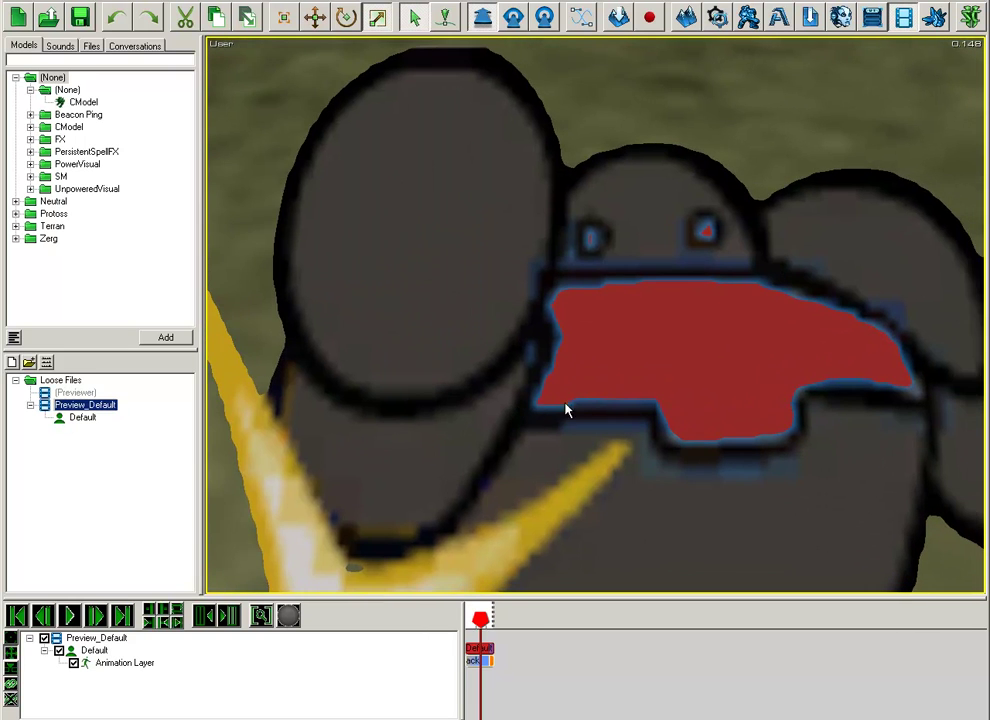
scroll(785, 437, "down", 3)
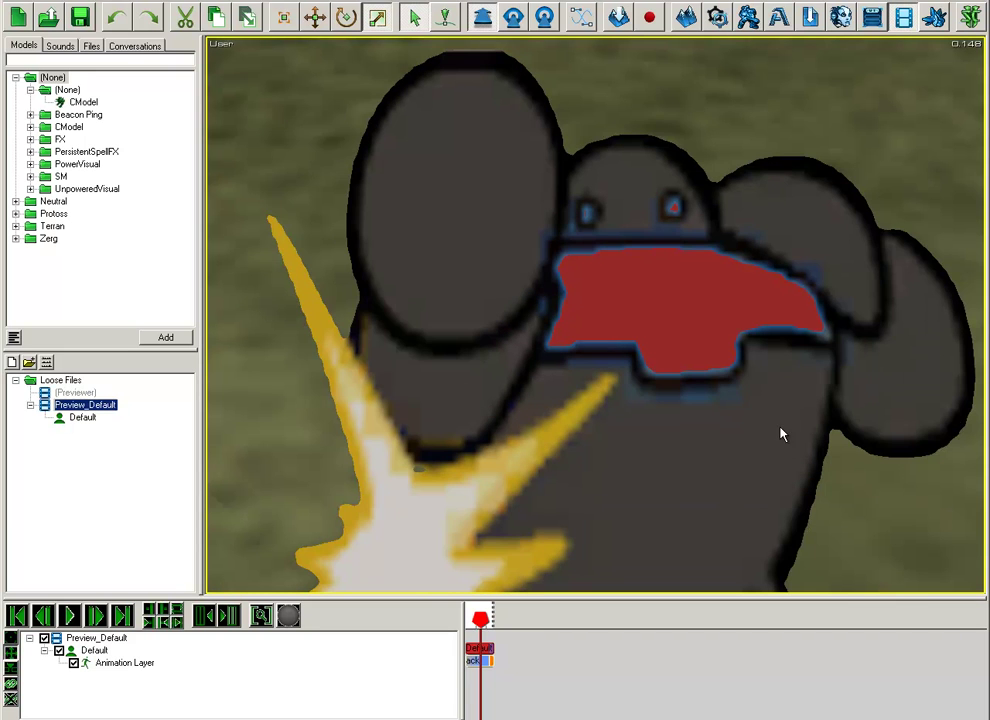
scroll(725, 404, "down", 5)
scroll(671, 392, "up", 3)
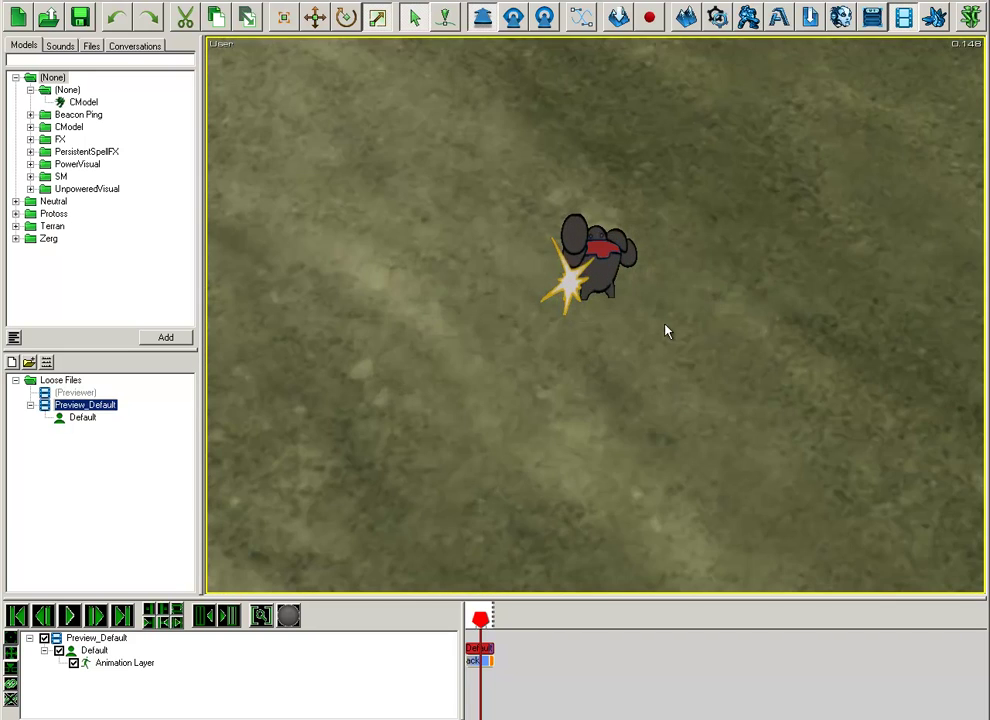
middle_click_drag(665, 329, 627, 355)
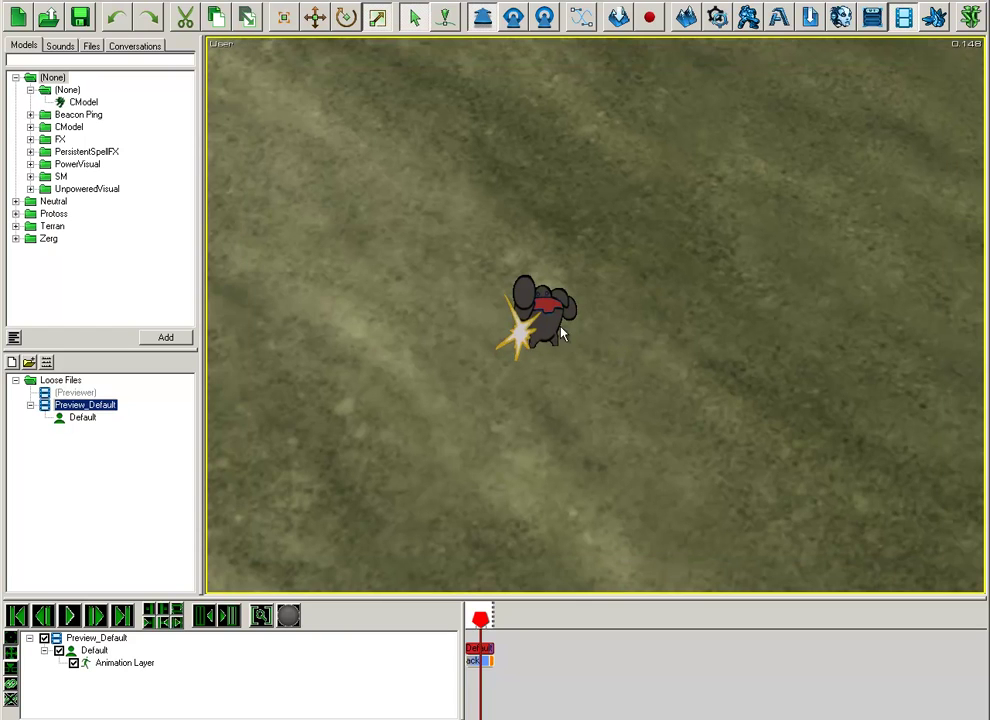
left_click_drag(560, 326, 490, 353)
scroll(445, 342, "up", 3)
middle_click_drag(400, 331, 480, 338)
scroll(465, 338, "up", 3)
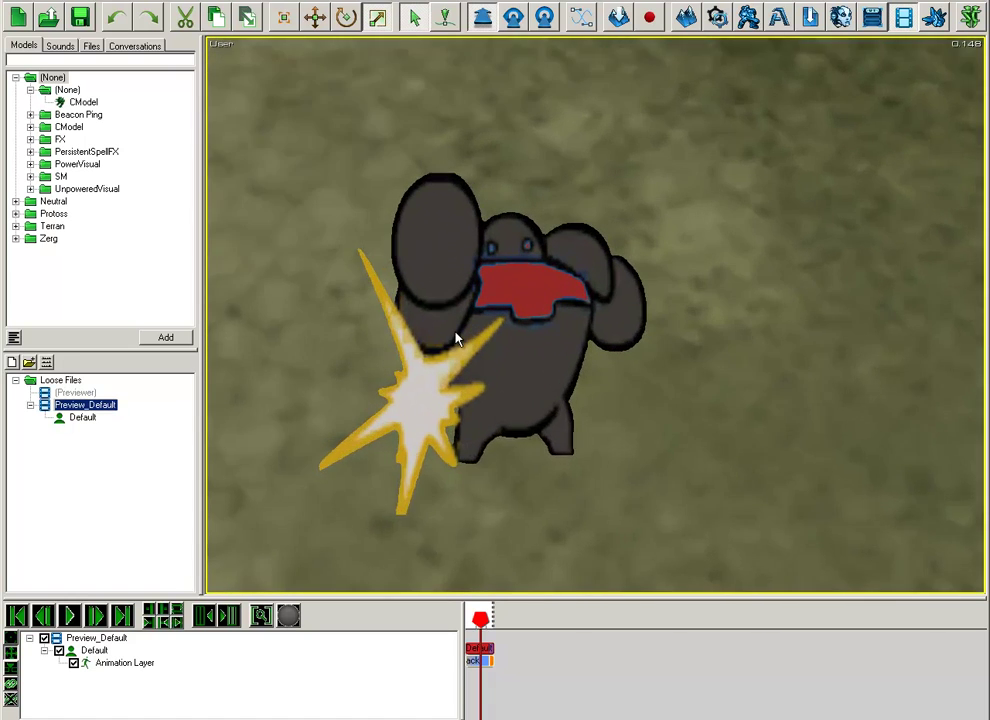
scroll(455, 340, "up", 5)
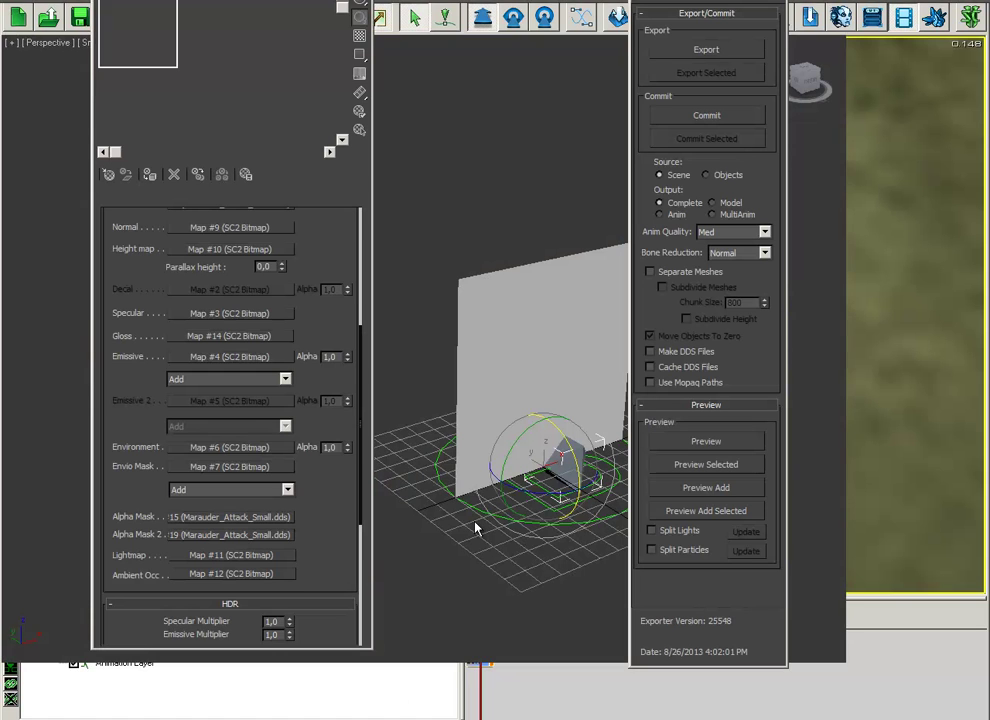
- Switch back to 3ds Max, set RGB Multiply to 2,0 on team_color's Alpha Mask 2 bitmap and adjust its RGB Add
left_click_drag(343, 247, 316, 532)
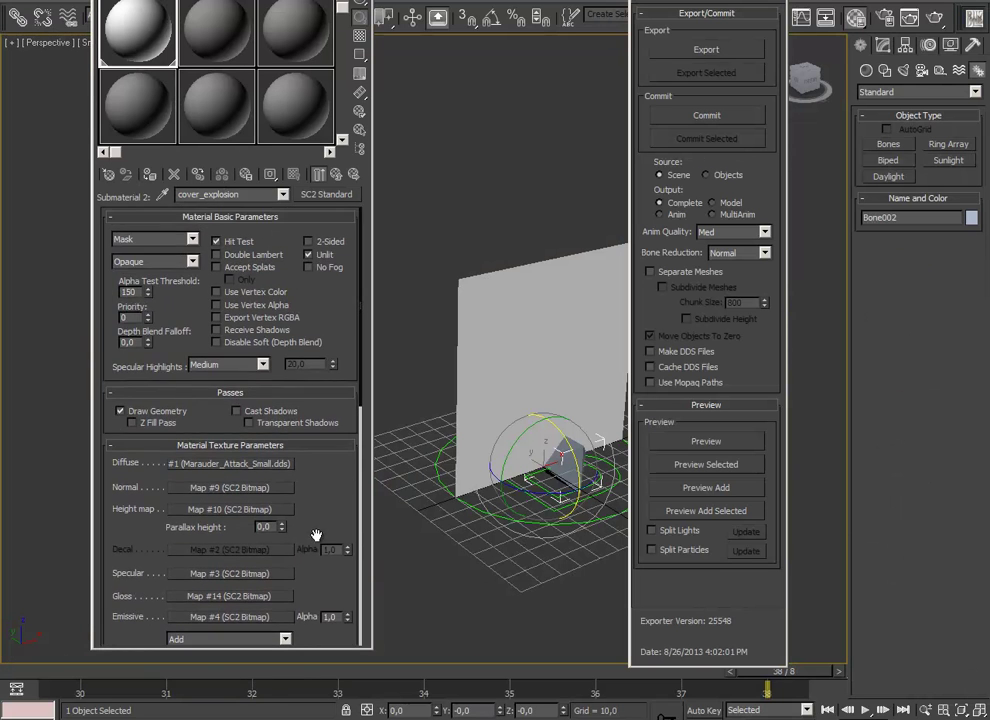
left_click(250, 194)
left_click(264, 209)
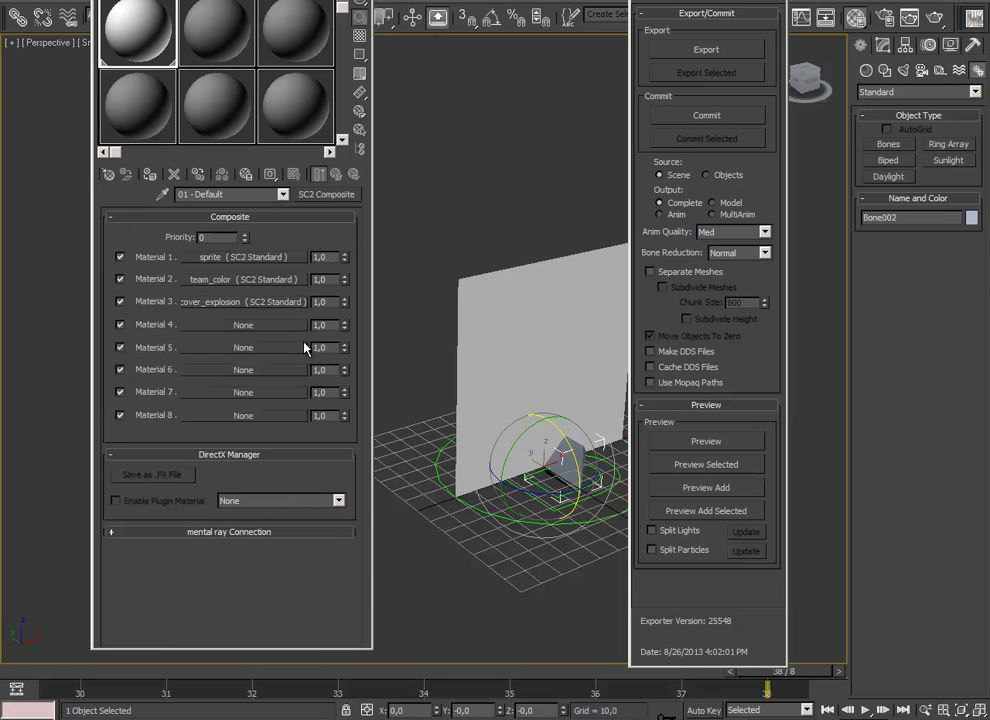
left_click(232, 283)
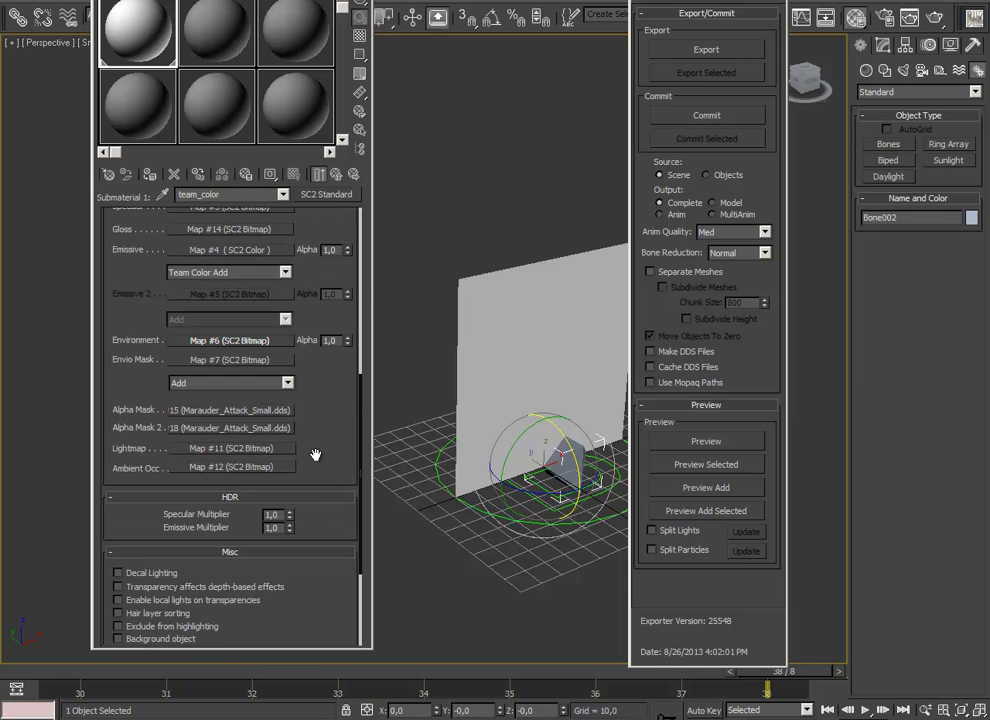
left_click_drag(316, 453, 329, 493)
left_click(261, 477)
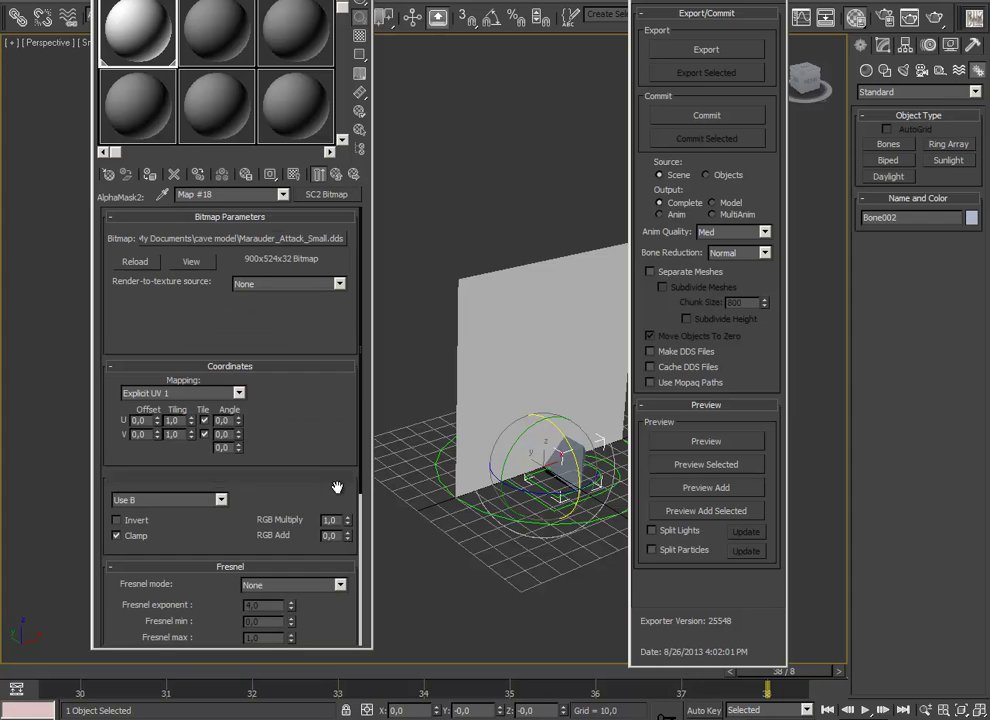
double_click(334, 519)
type("2")
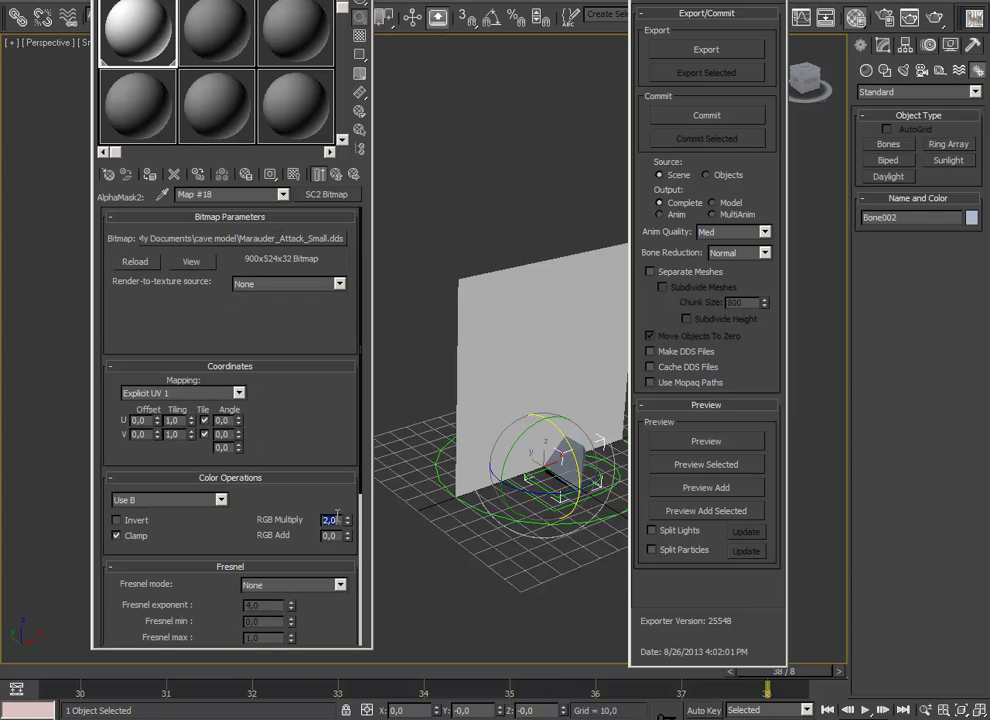
double_click(339, 535)
type("4")
double_click(331, 535)
- Preview the updated model and inspect the edges of the team-coloured chest and the Marauder's eyes
left_click(665, 441)
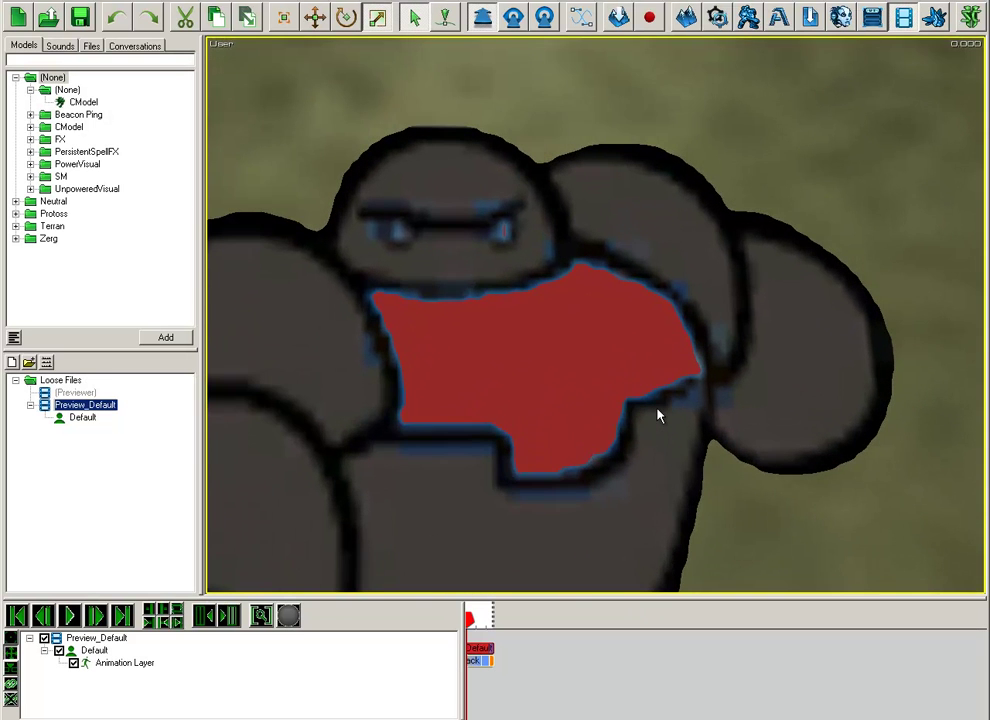
scroll(588, 418, "down", 2)
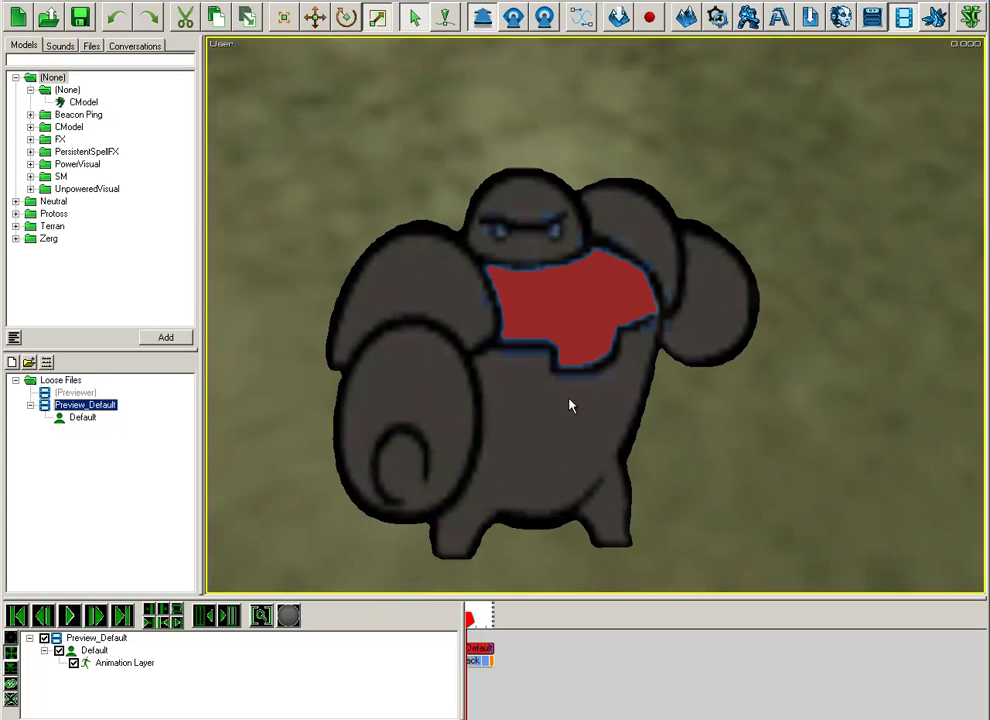
scroll(570, 404, "up", 4)
right_click_drag(550, 429, 517, 370)
scroll(519, 451, "down", 5)
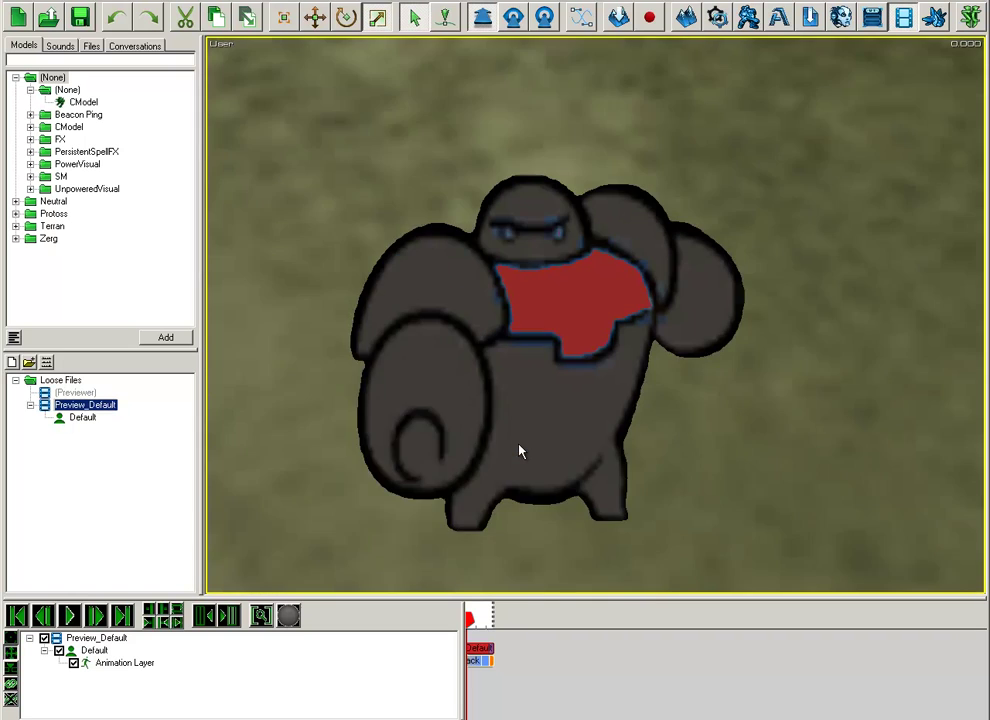
scroll(519, 451, "up", 2)
scroll(484, 506, "down", 2)
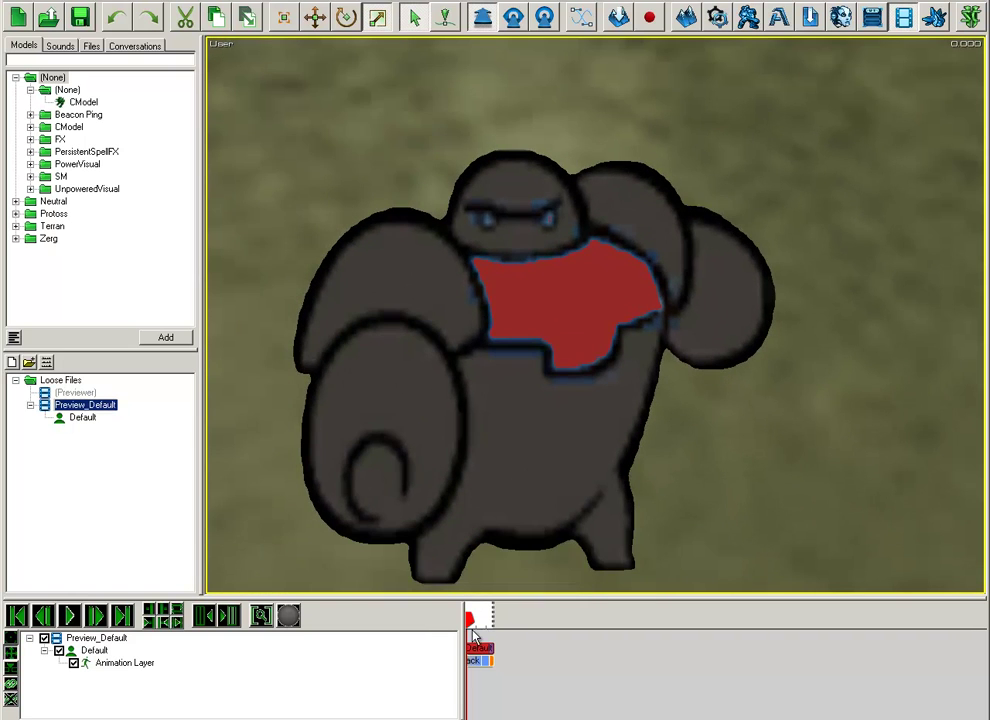
- Scrub the Marauder attack to the flash frame, then play it and inspect the explosion and team-coloured chest from close up and far away
left_click_drag(473, 630, 480, 626)
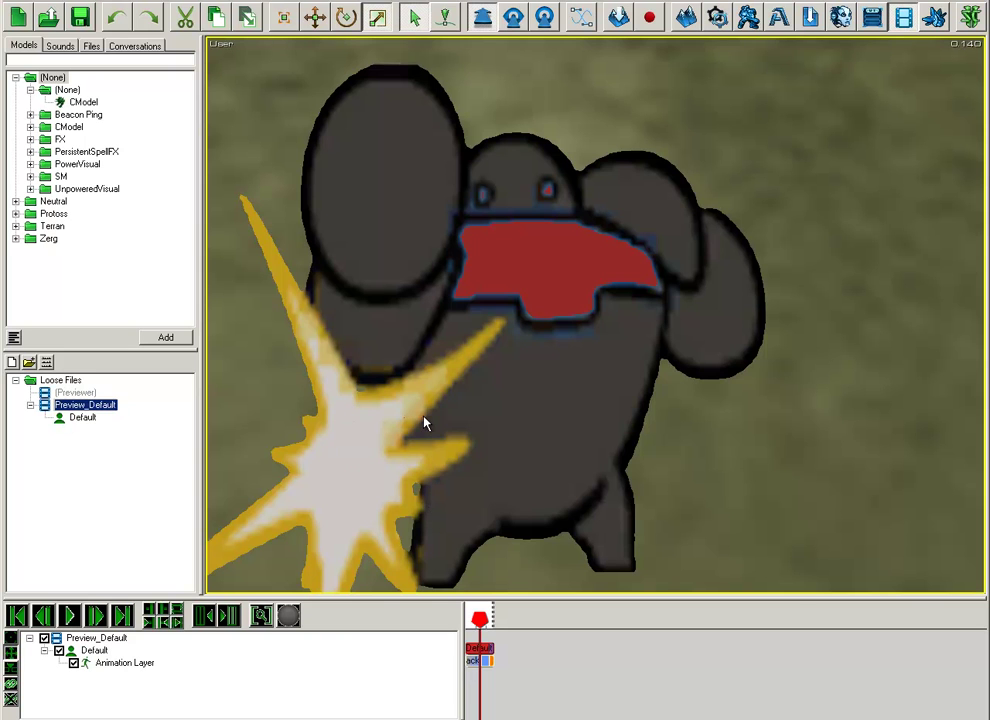
scroll(436, 517, "down", 1)
right_click_drag(436, 517, 436, 464)
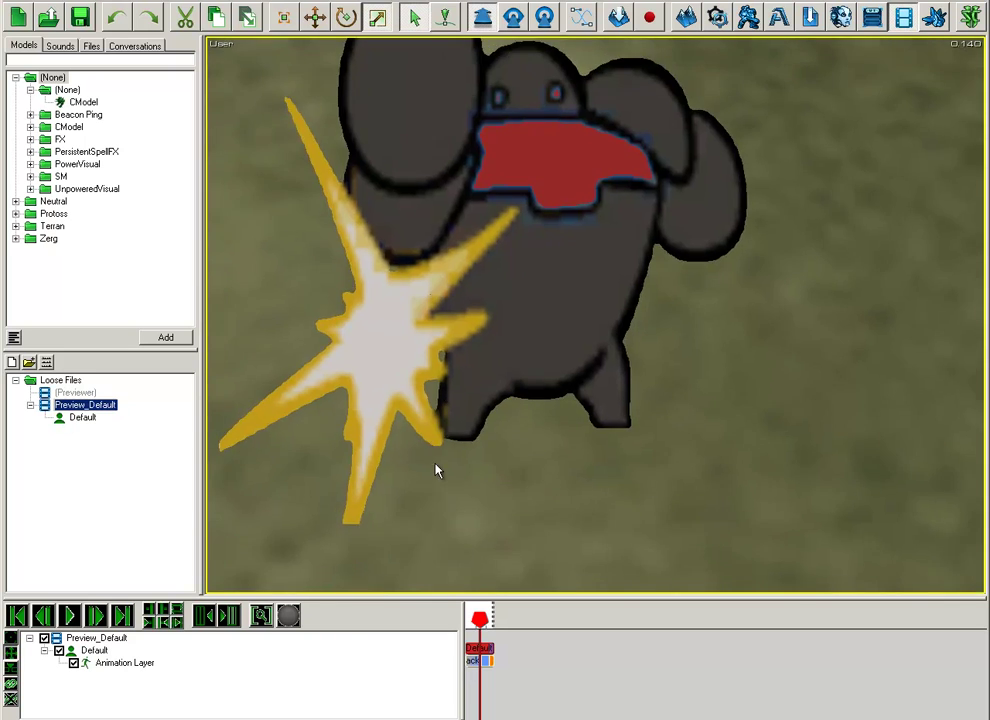
scroll(533, 437, "down", 3)
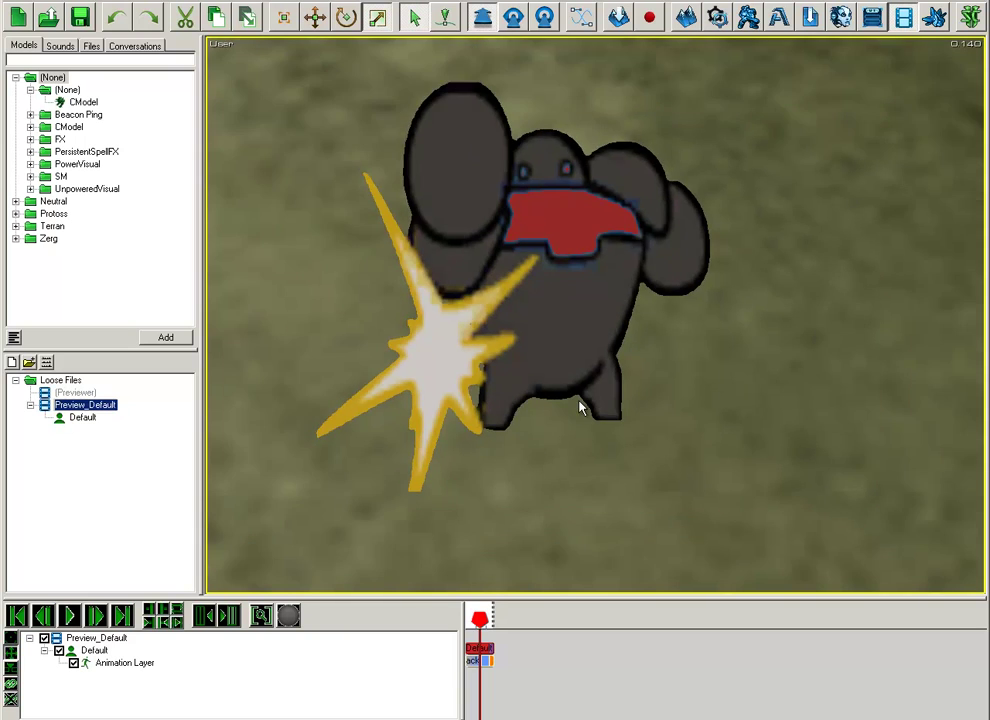
scroll(585, 401, "down", 5)
key("space")
scroll(588, 376, "up", 3)
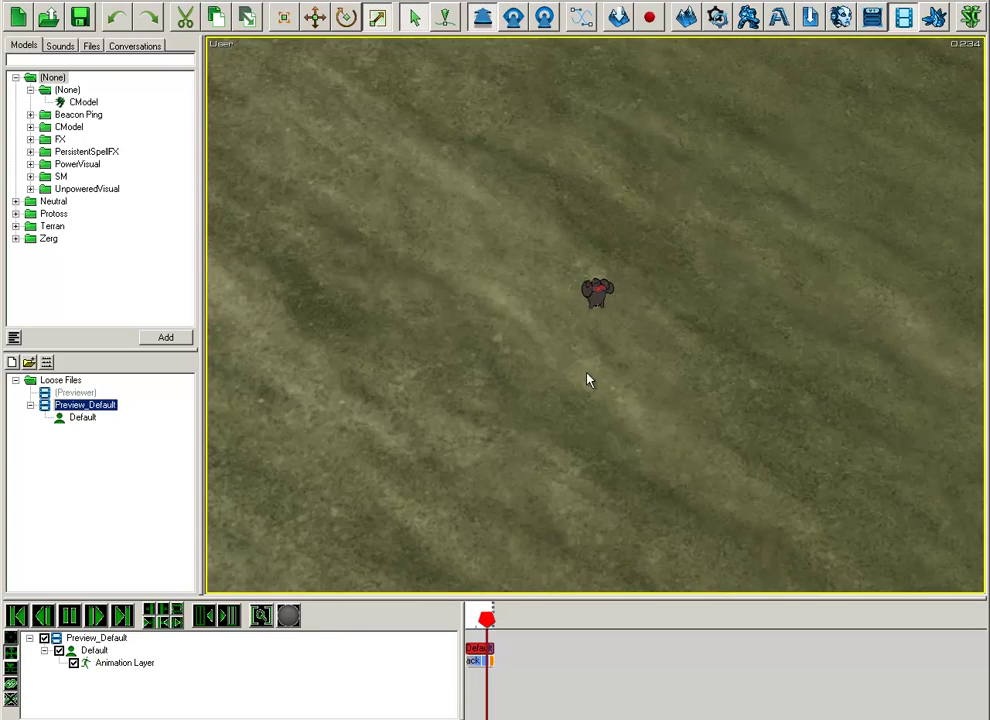
scroll(612, 372, "up", 2)
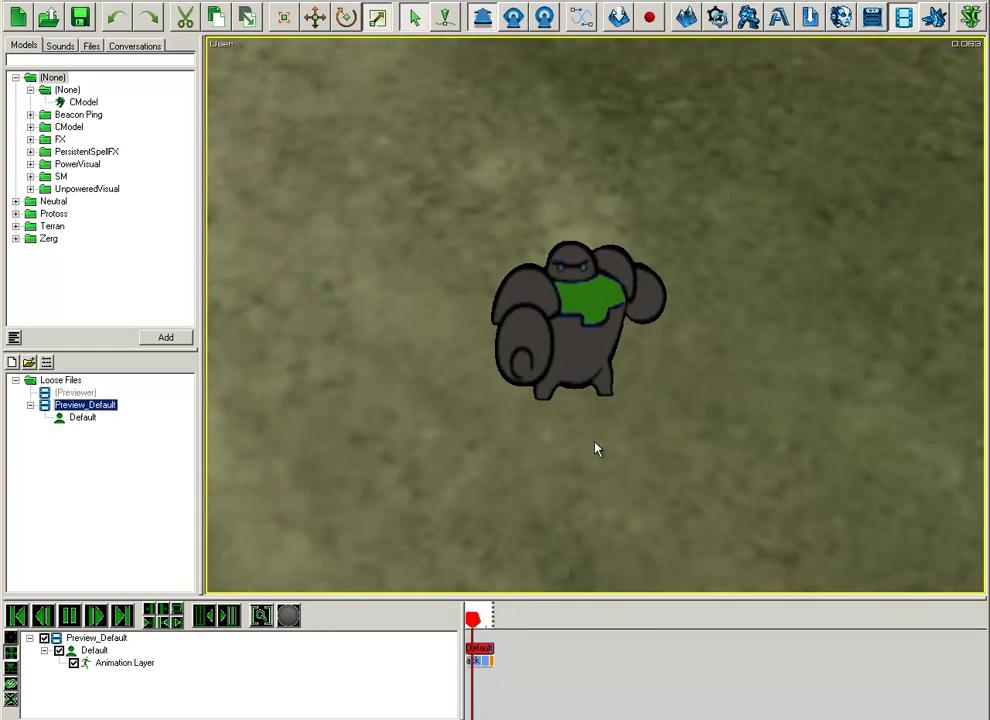
- Switch back to 3ds Max and view the Marauder_Attack_Small.dds image used by Alpha Mask 2, then close the image view
key("alt+Tab")
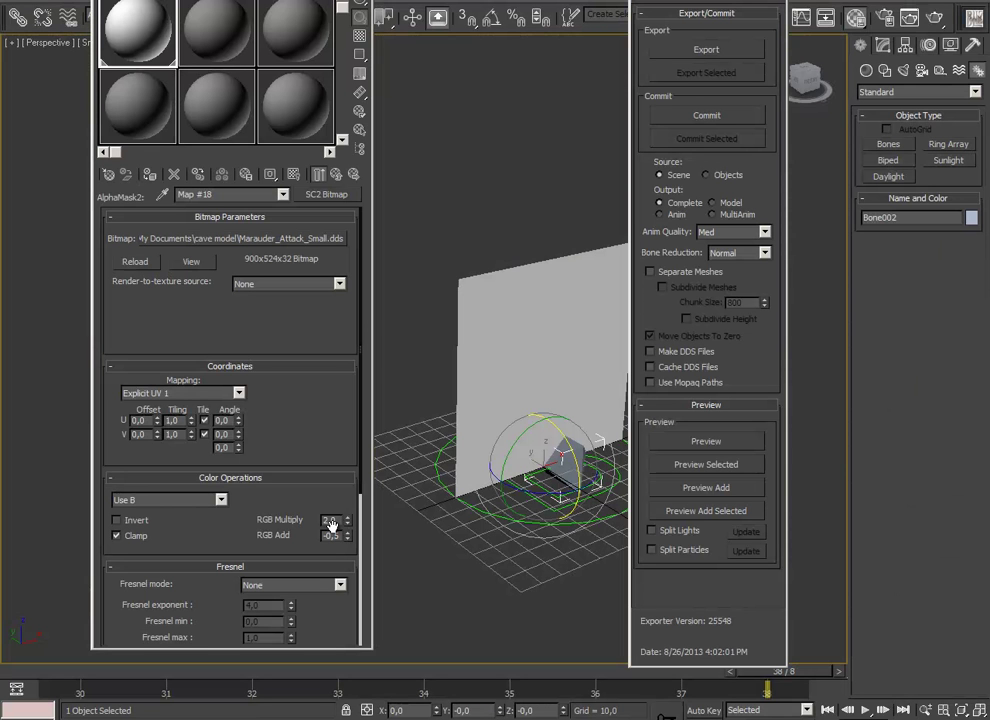
left_click(191, 261)
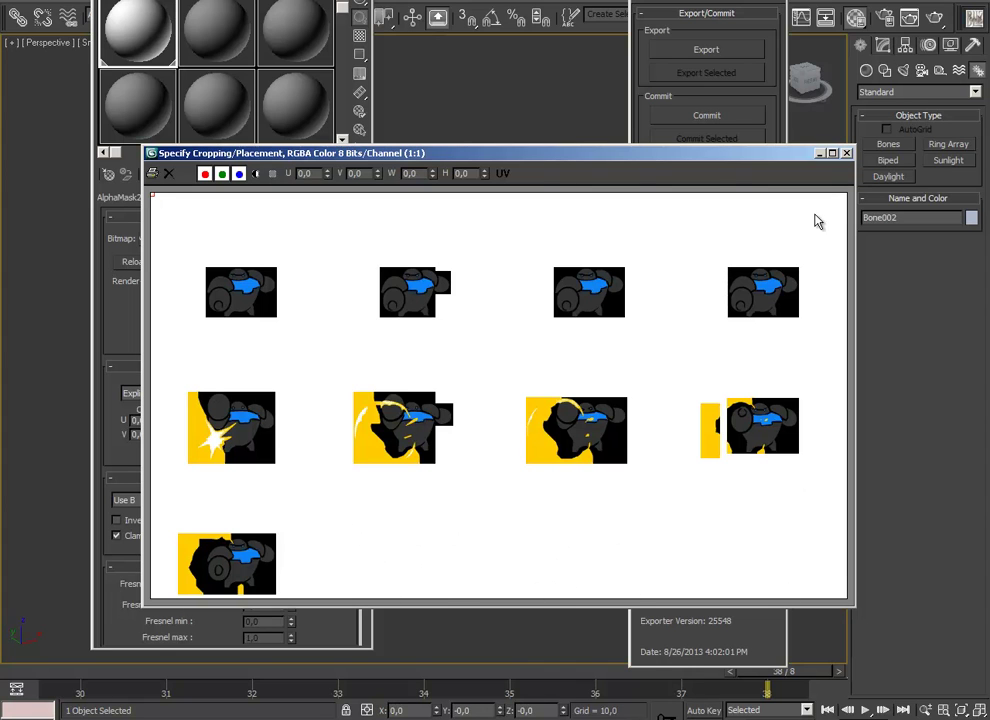
left_click(846, 153)
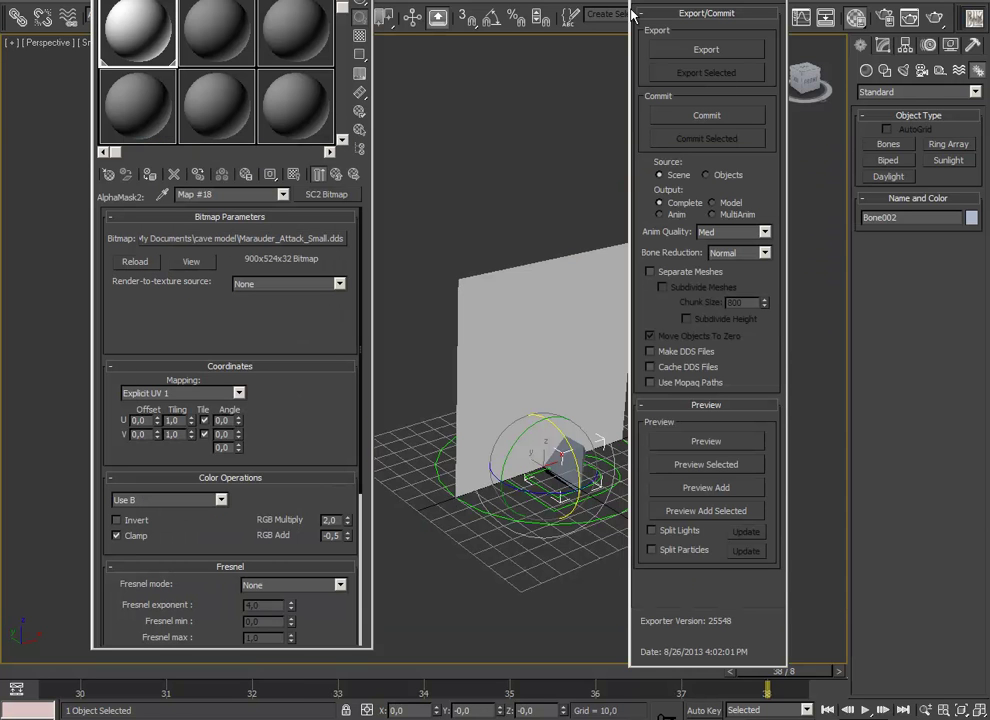
- Add a new Build animation to the model's default animation set and make it the active animation
left_click(557, 4)
mouse_move(565, 38)
left_click(665, 38)
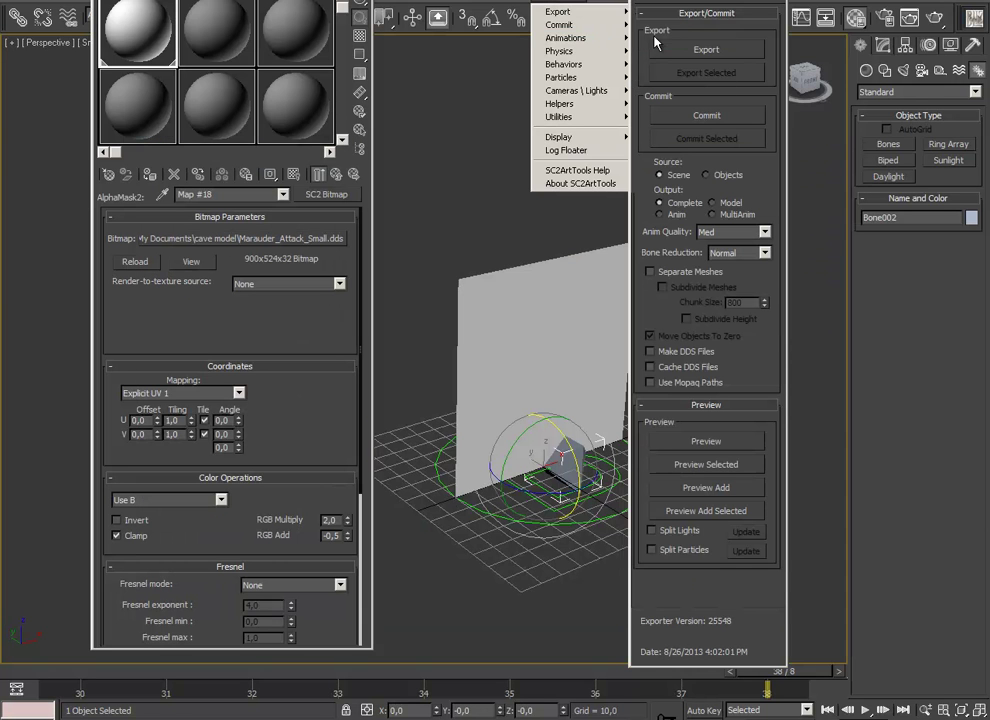
left_click(726, 246)
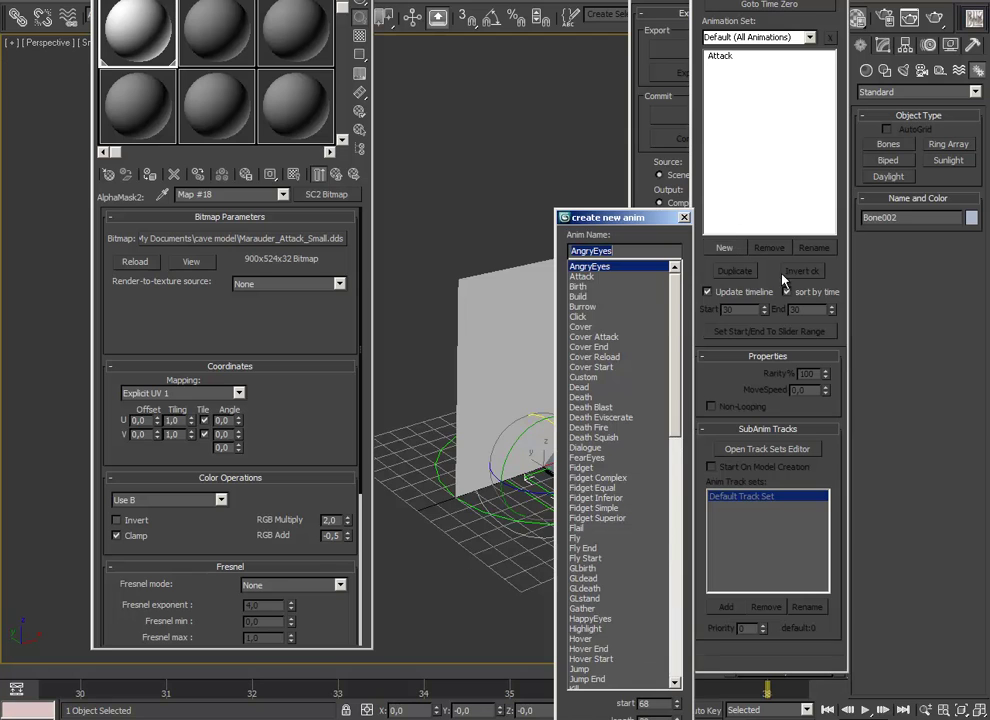
double_click(579, 296)
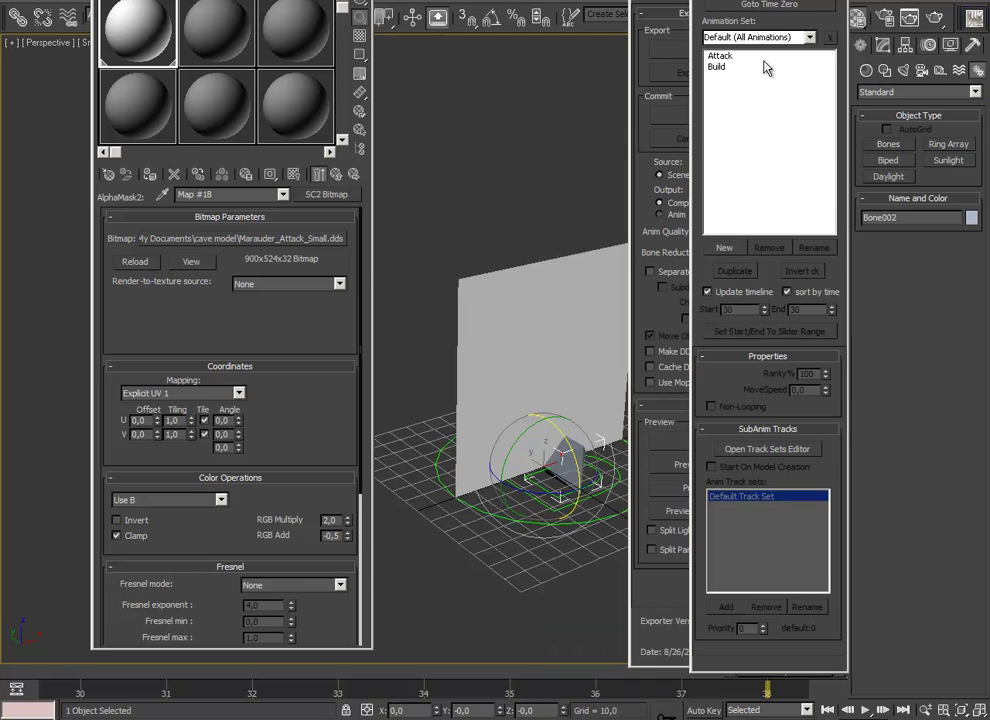
left_click(770, 67)
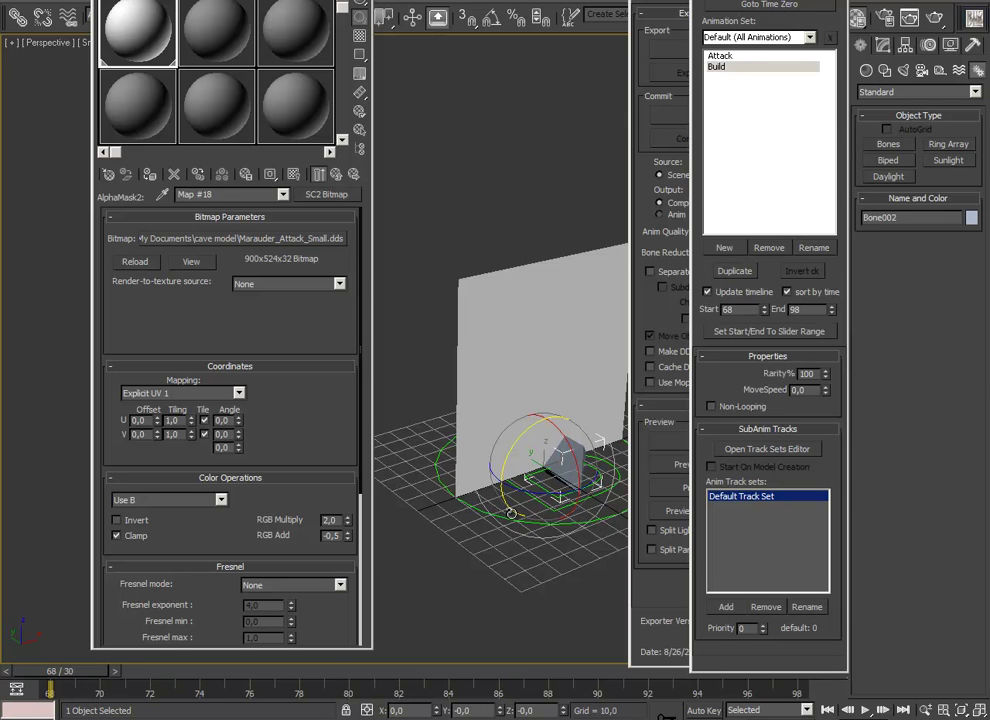
- Review the Alpha Mask 2 bitmap's flipbook settings, switch Auto Key on and off again, and bring the export and preview options forward
scroll(248, 345, "down", 5)
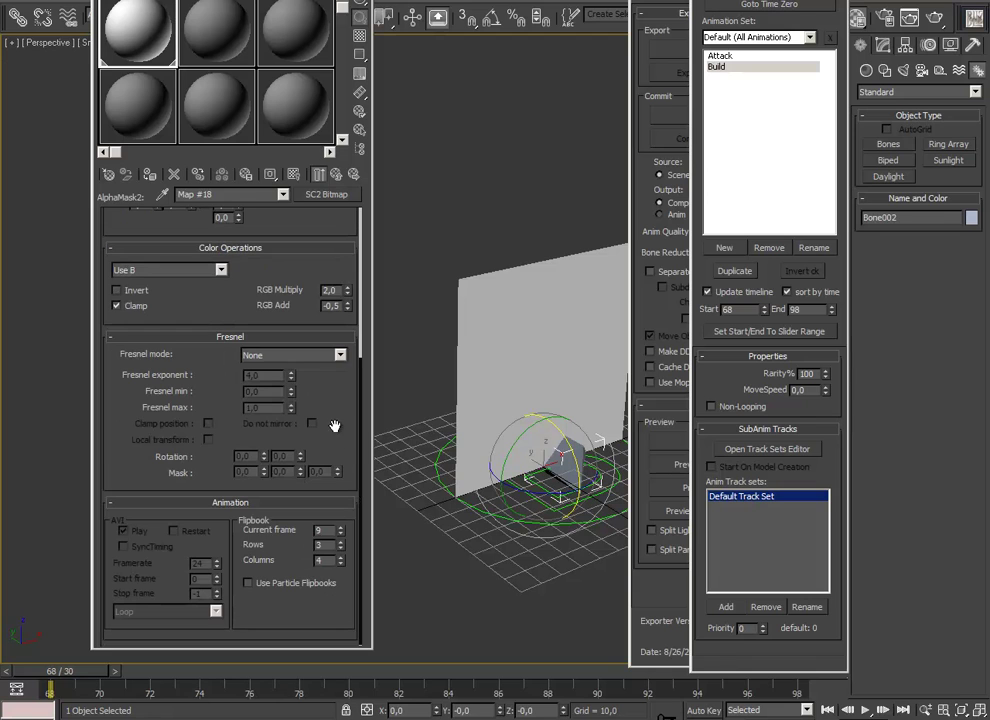
left_click(331, 561)
left_click(703, 711)
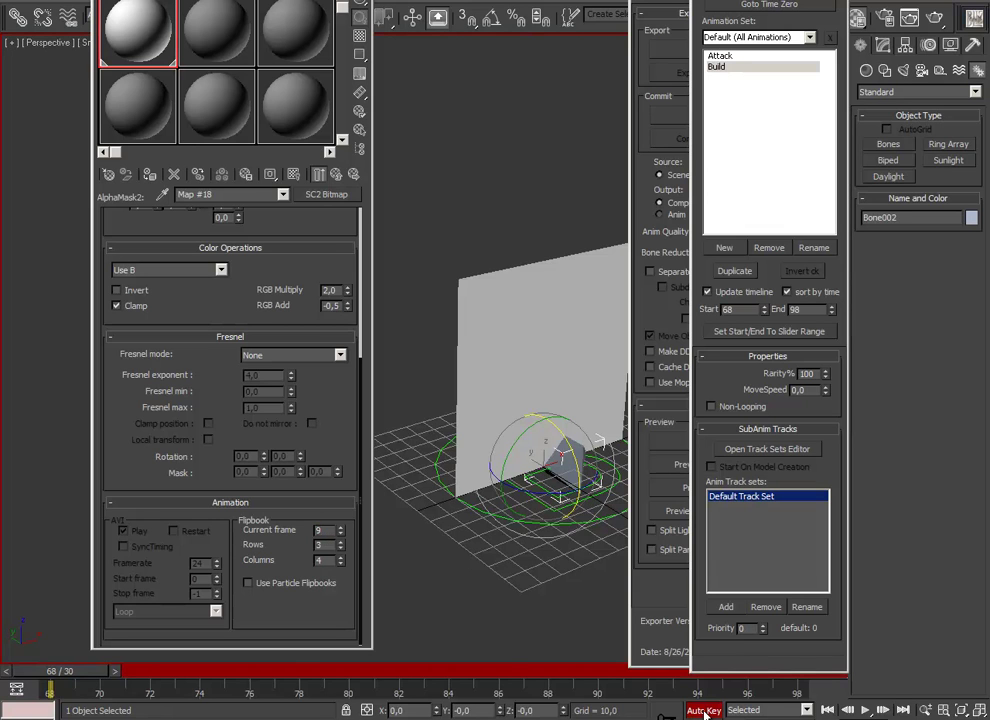
left_click(703, 711)
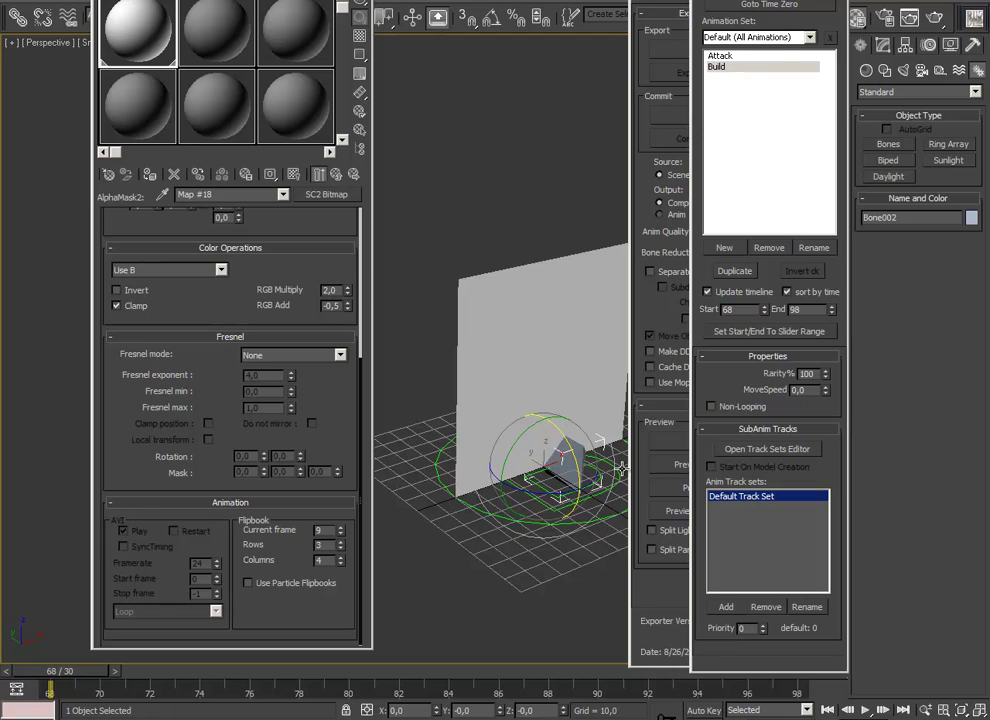
left_click(645, 490)
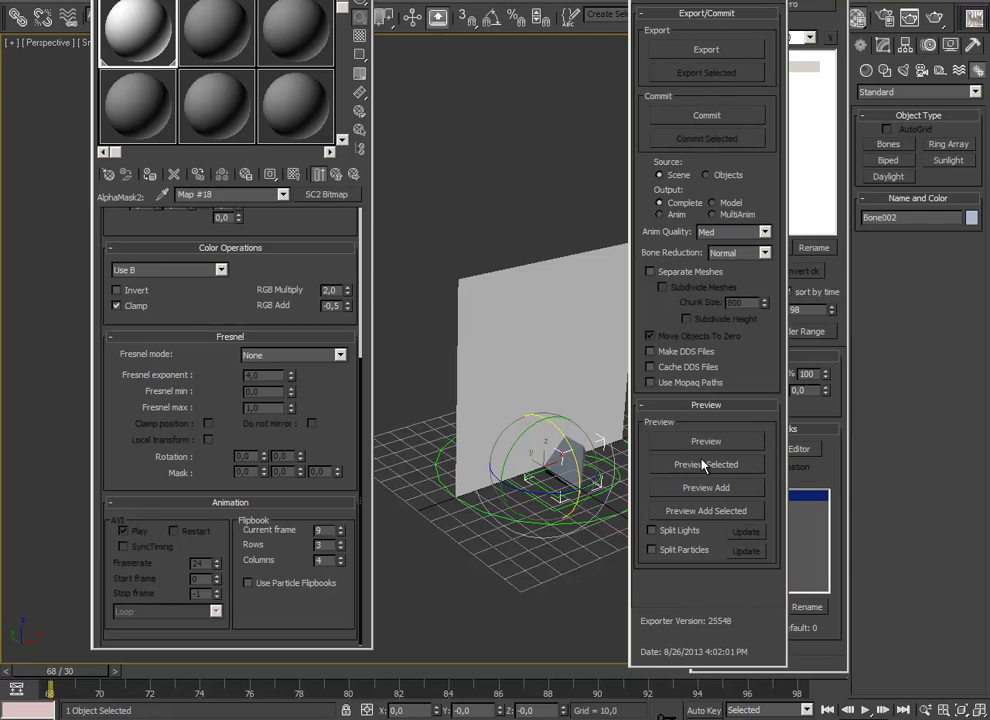